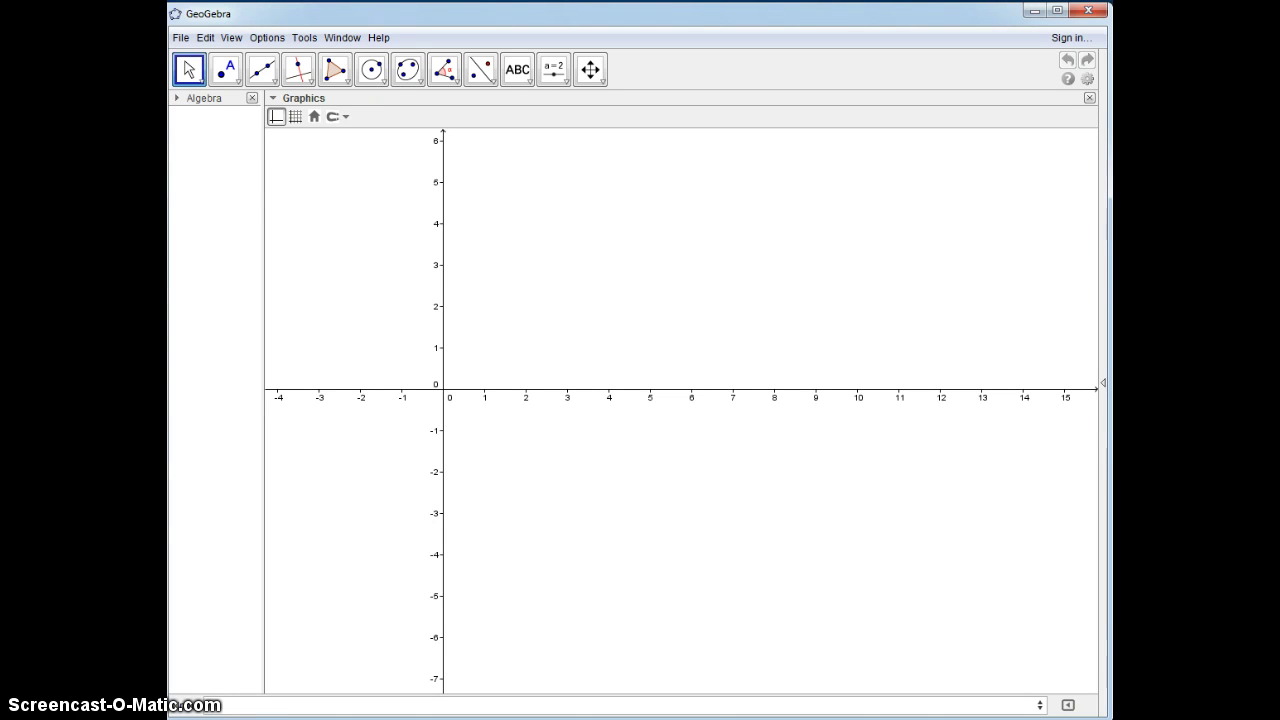
- Hide the coordinate axes and draw a slanted segment about 3.98 units long, starting at its upper end
click(275, 117)
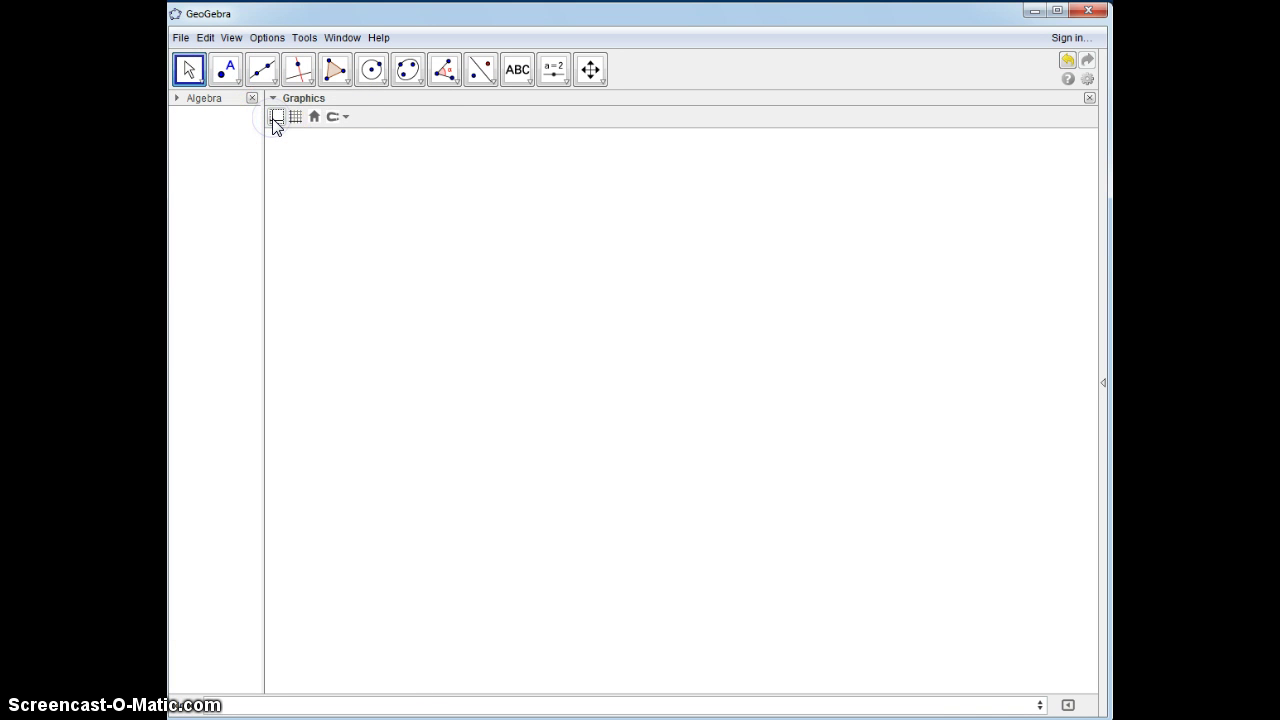
click(338, 96)
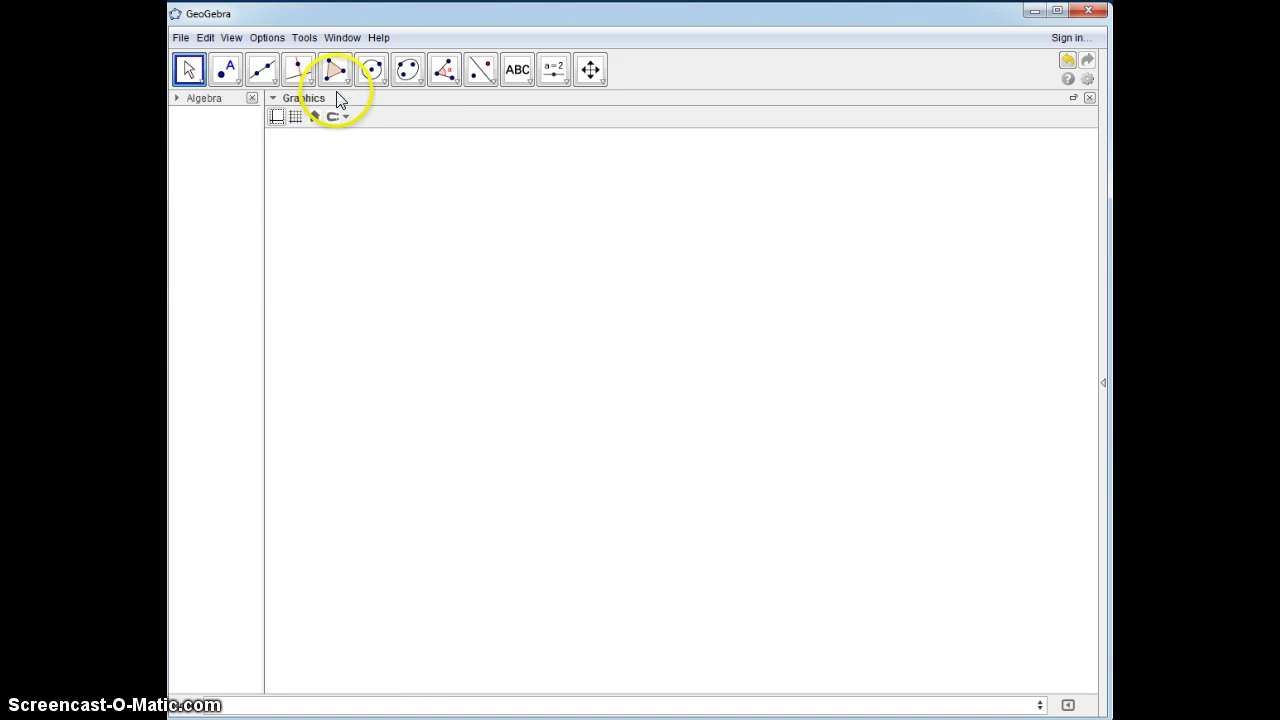
click(257, 88)
click(286, 134)
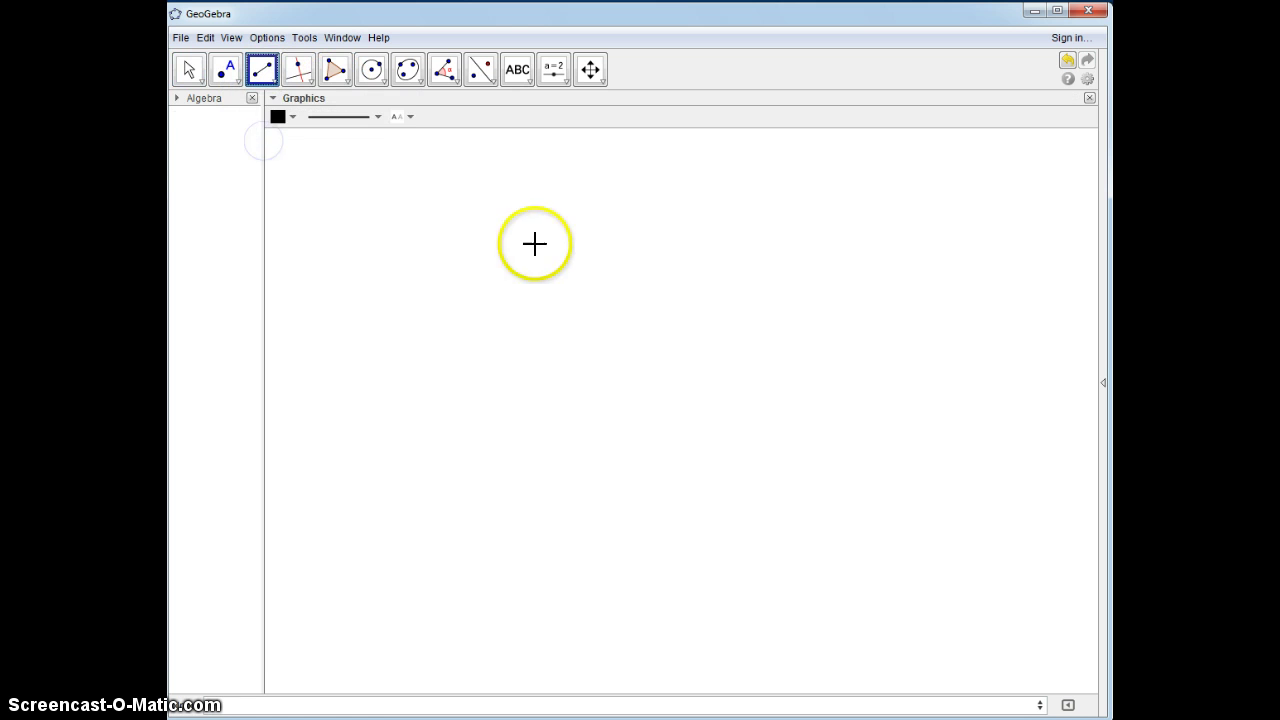
click(530, 232)
click(420, 355)
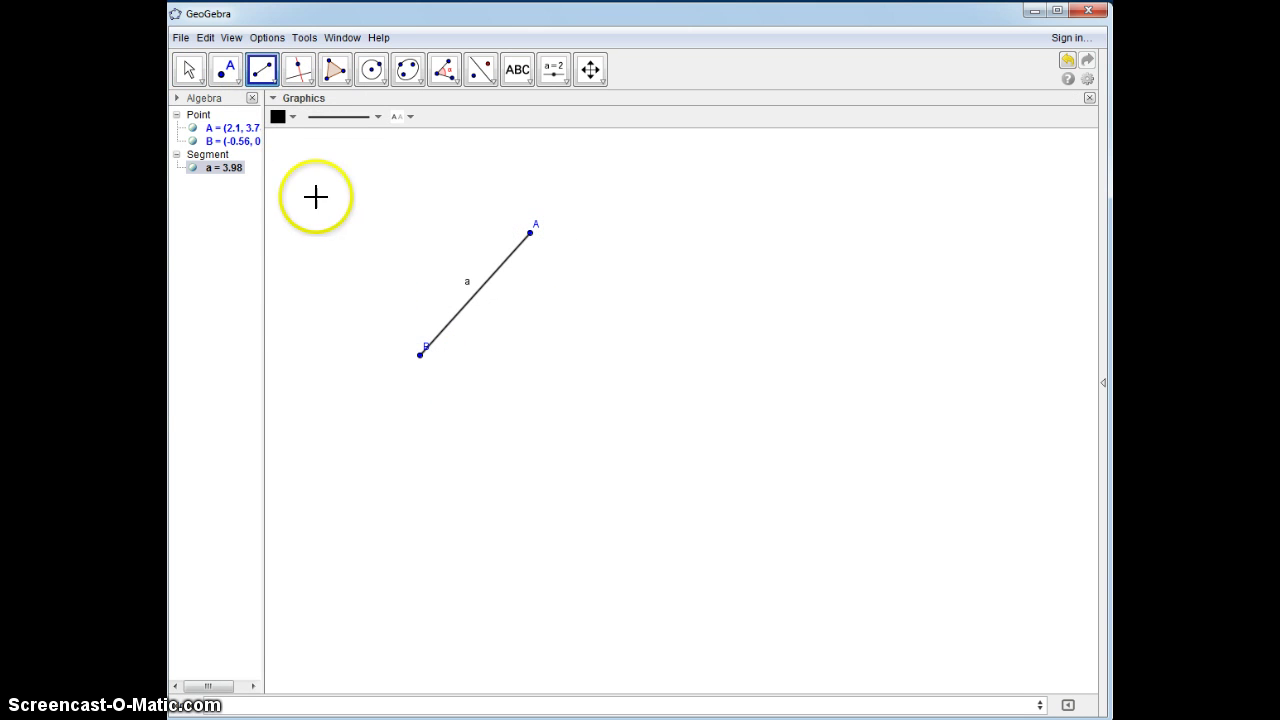
- Create a segment with given length from point A, setting its length to AB
click(268, 88)
click(270, 169)
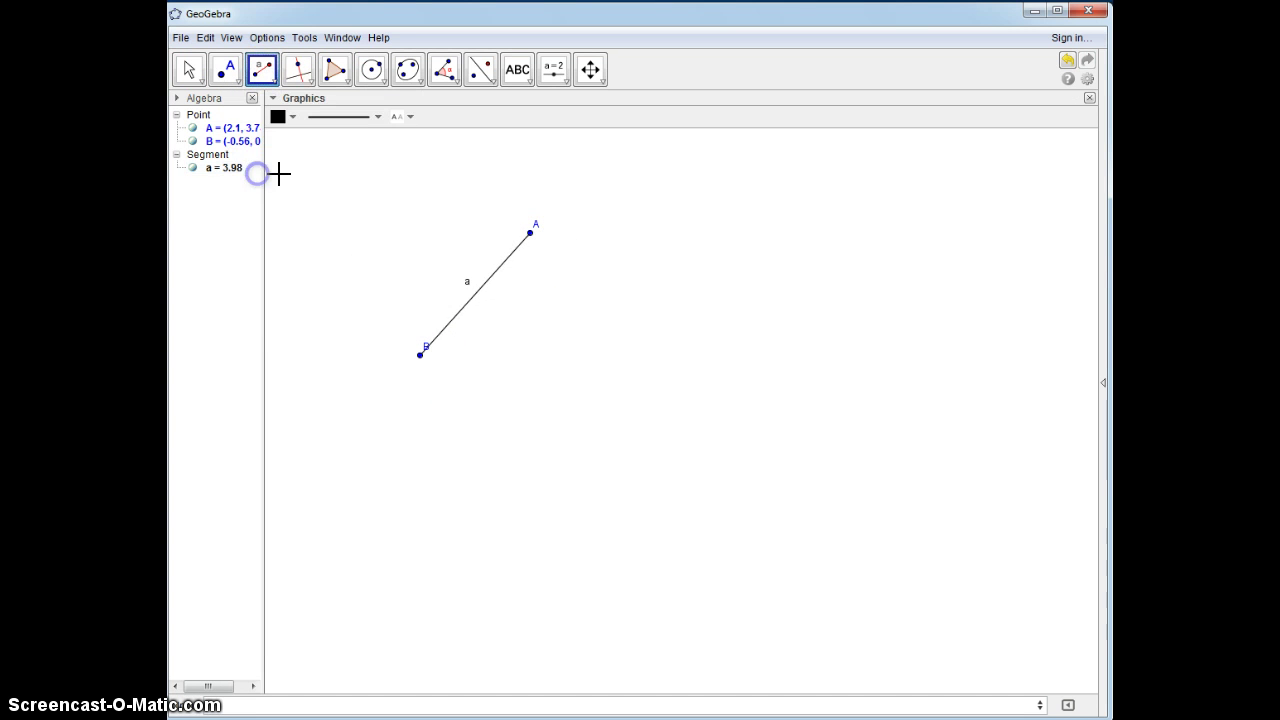
click(530, 233)
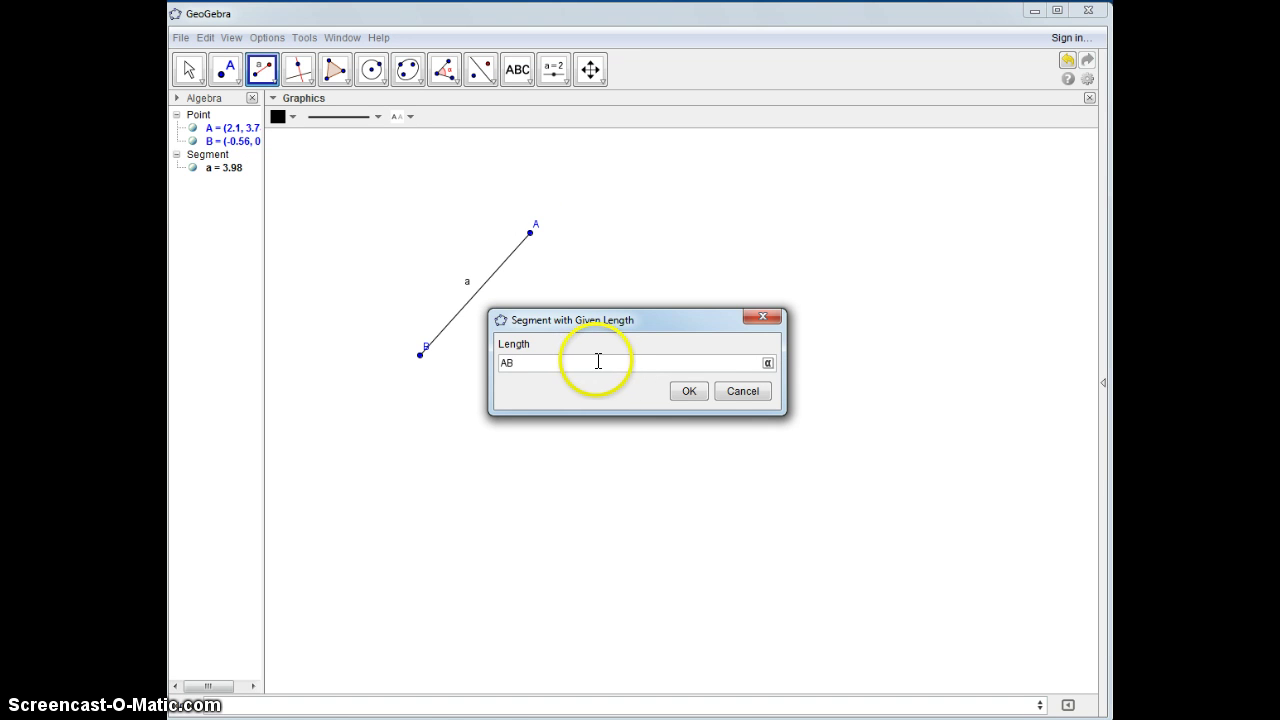
click(689, 390)
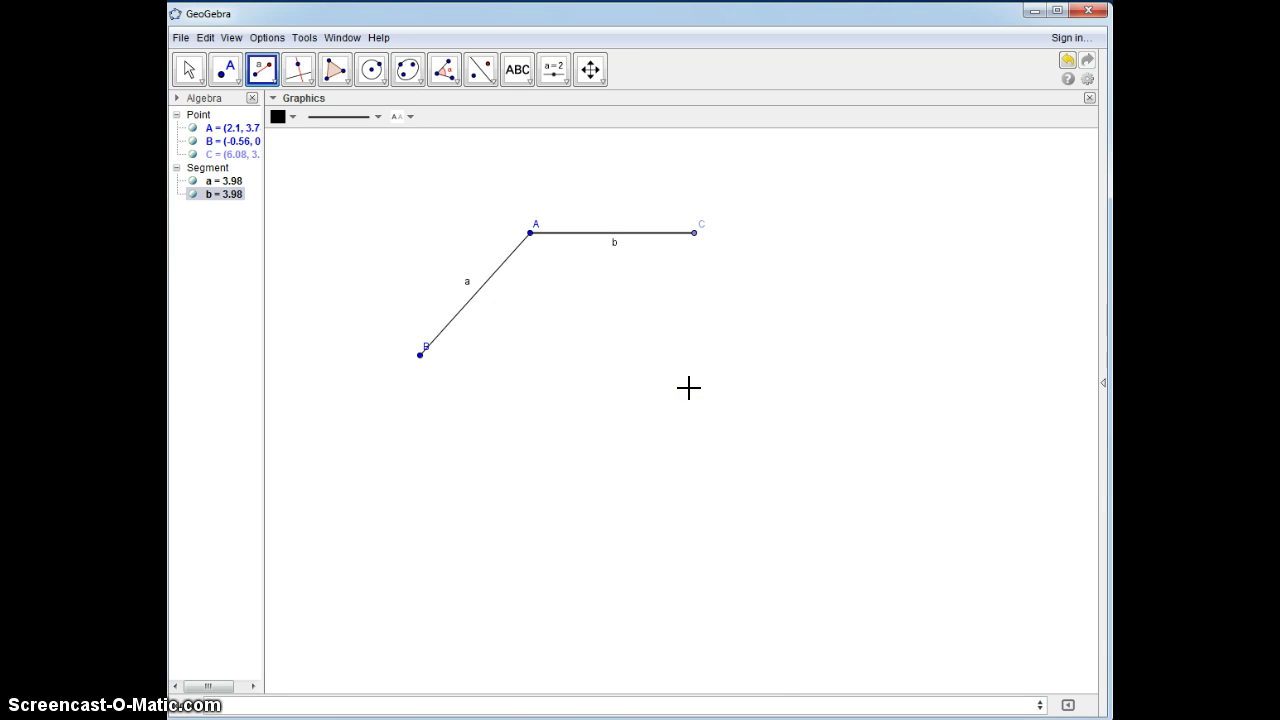
- Swing point C down around A to form the second leg, and move point B slightly lower
click(189, 70)
click(693, 252)
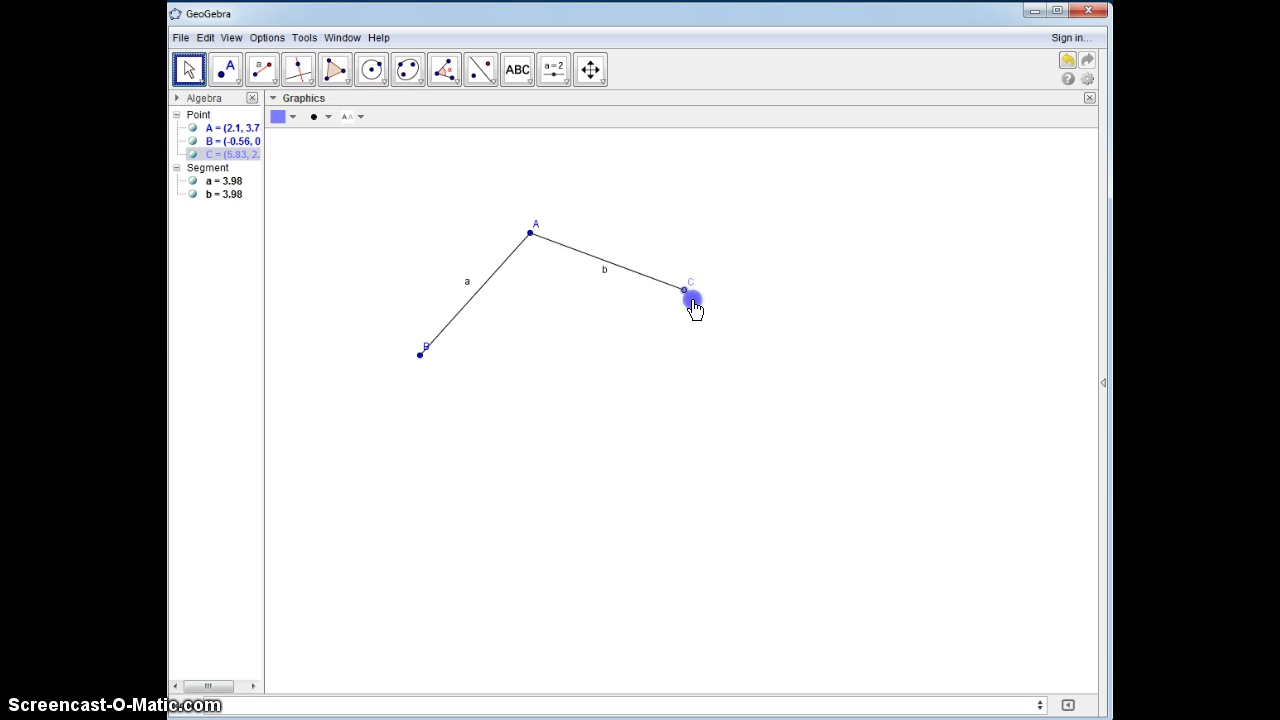
mouse_move(420, 354)
mouse_down()
mouse_move(366, 408)
mouse_move(437, 329)
mouse_move(397, 374)
mouse_move(420, 361)
mouse_up()
- Create a triangle polygon through points A, B and C
click(335, 67)
click(531, 235)
click(420, 360)
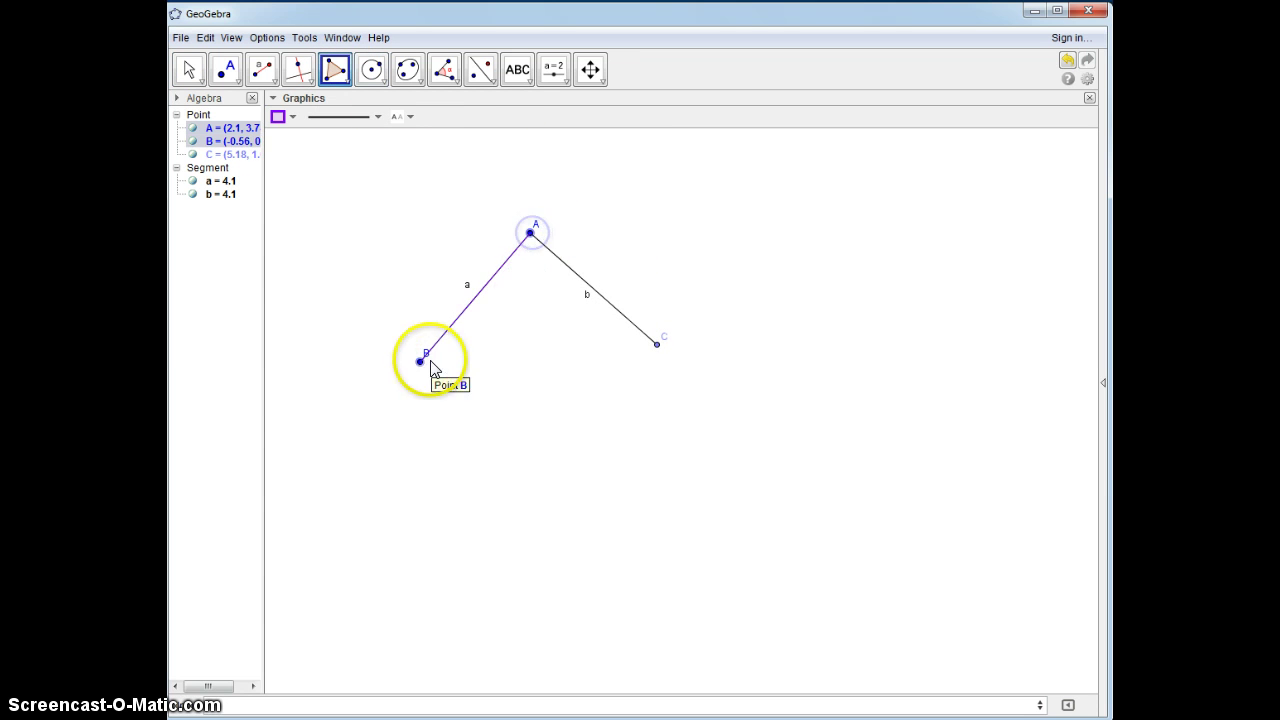
click(658, 346)
click(538, 239)
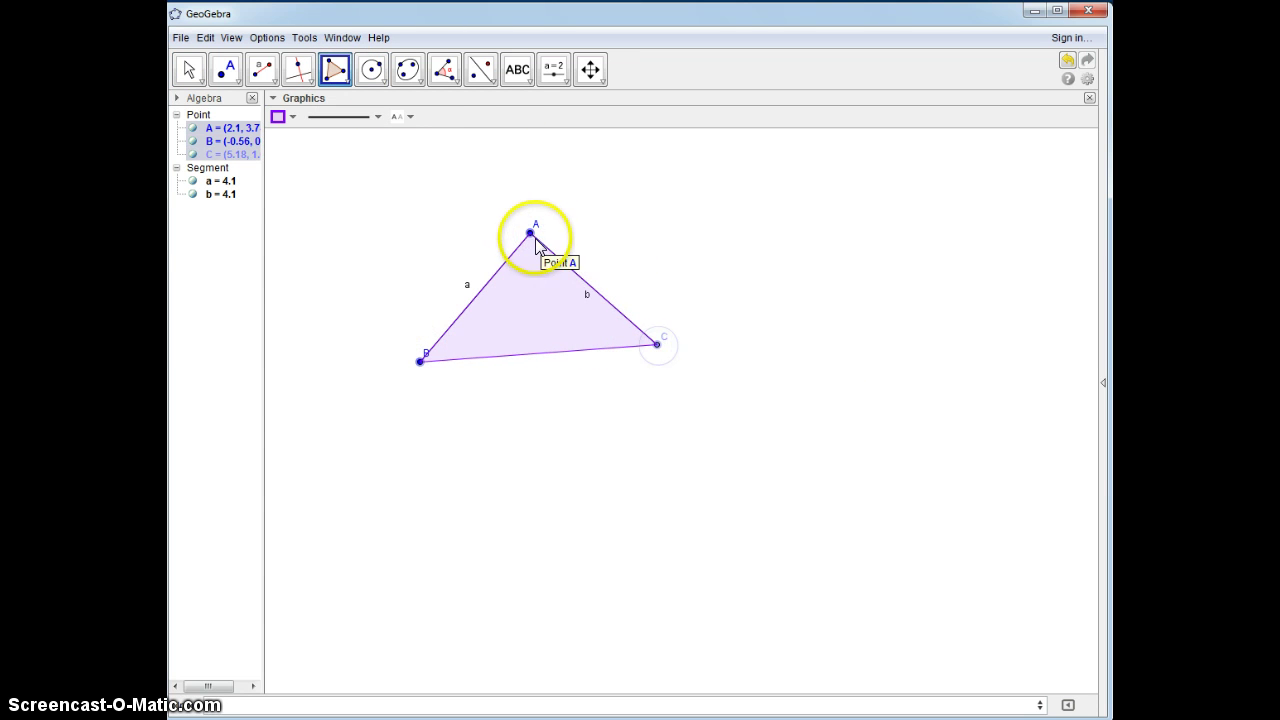
- Draw a freehand tick mark across each of the sides AB and AC with the Pen tool
click(517, 69)
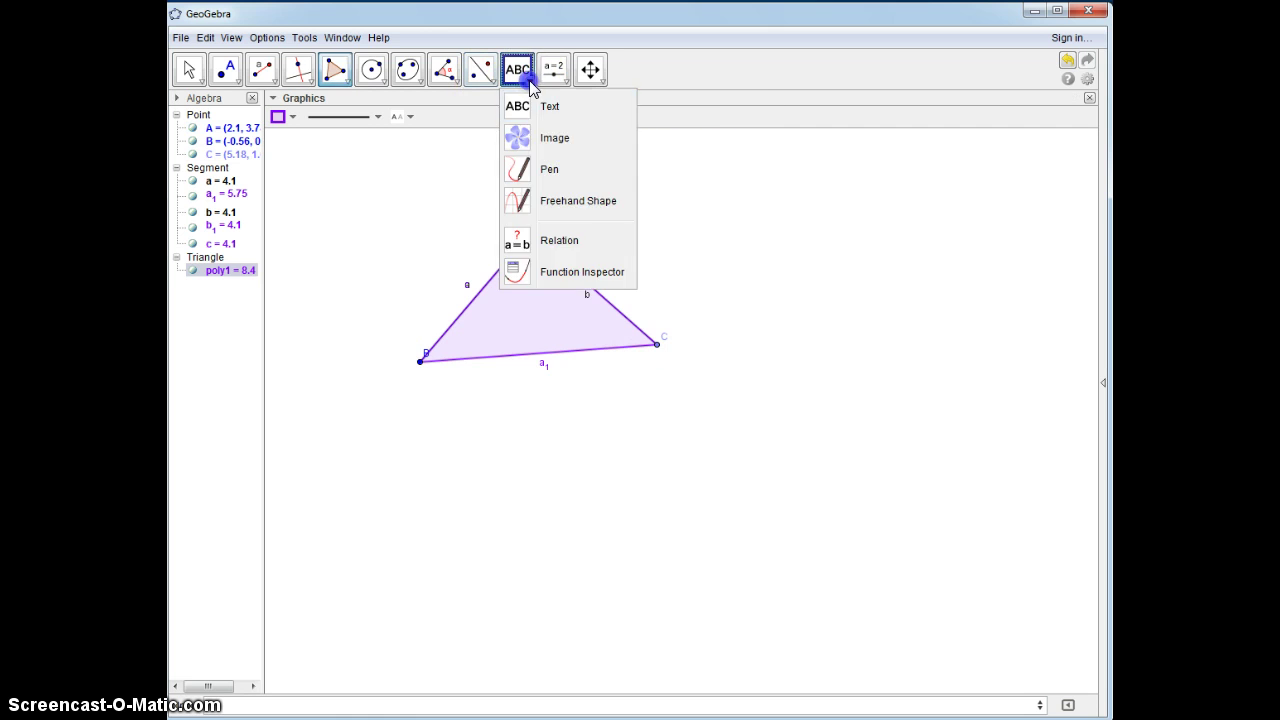
click(530, 170)
mouse_move(479, 277)
mouse_down()
mouse_move(501, 290)
mouse_move(574, 284)
mouse_up()
click(481, 288)
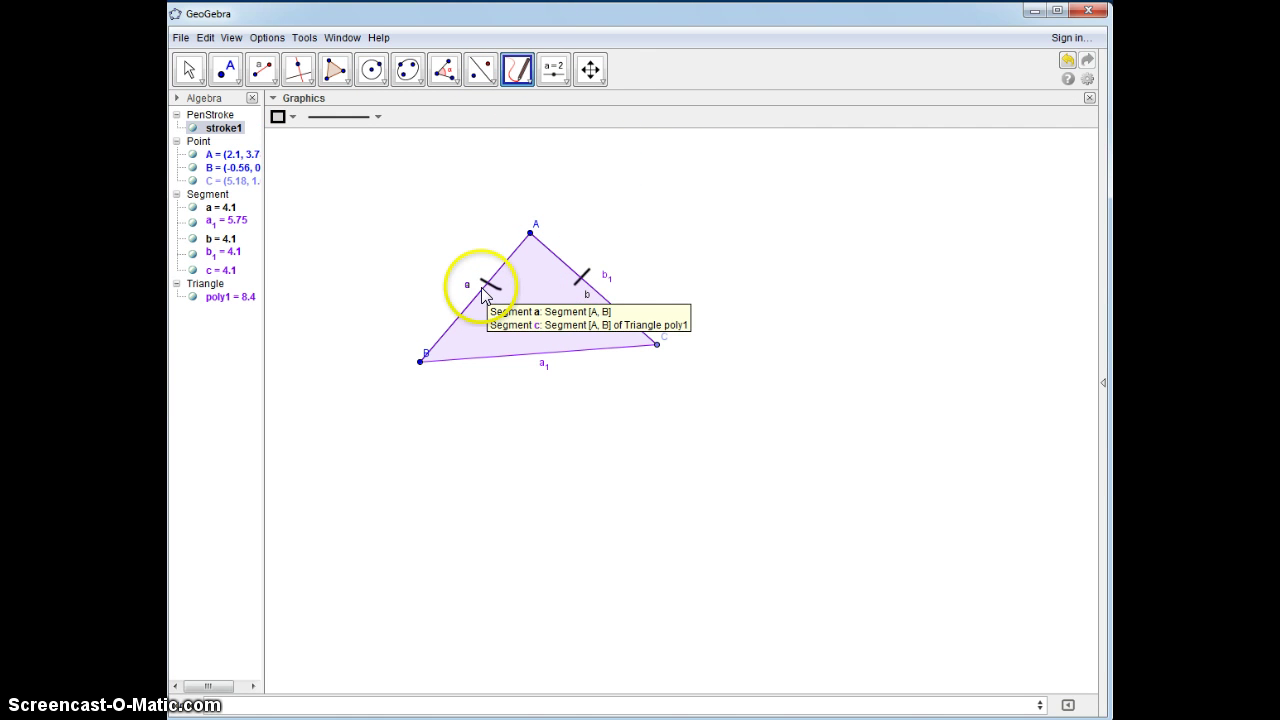
click(588, 290)
click(438, 356)
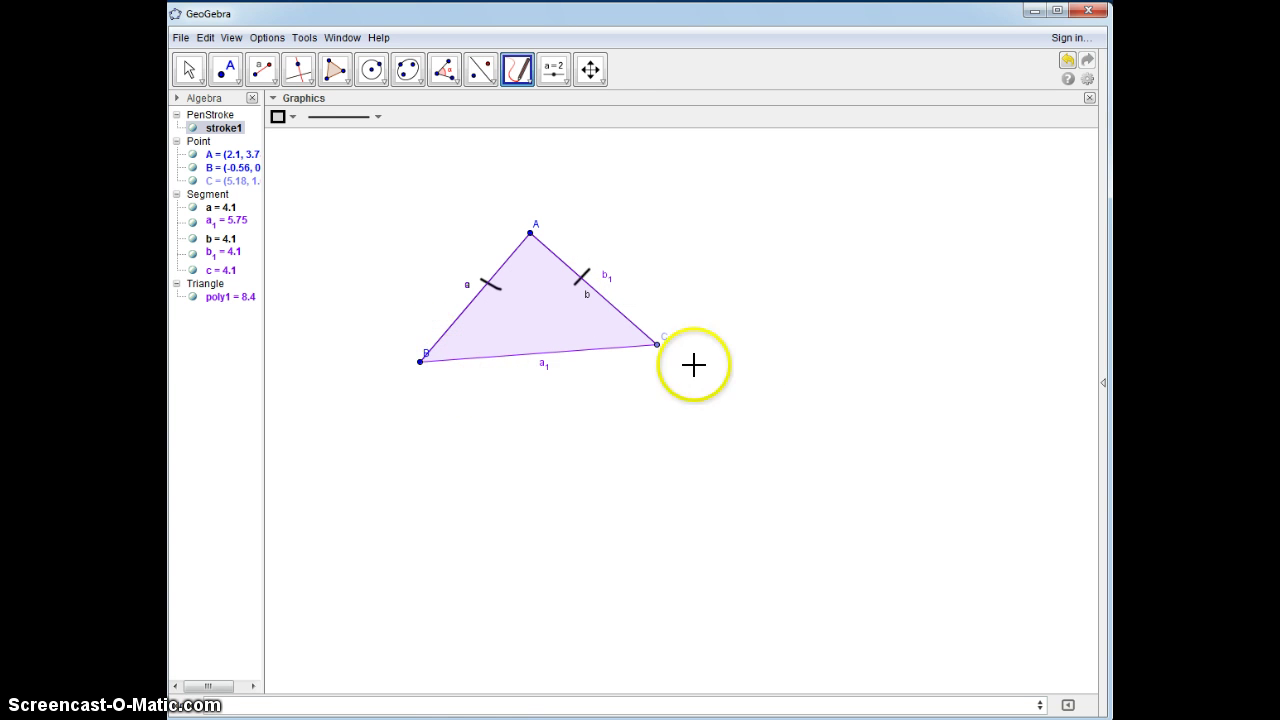
- Add the text "Isosceles Triangle Theorem" in the empty area beyond the triangle's upper side AC
click(529, 74)
click(518, 108)
click(678, 186)
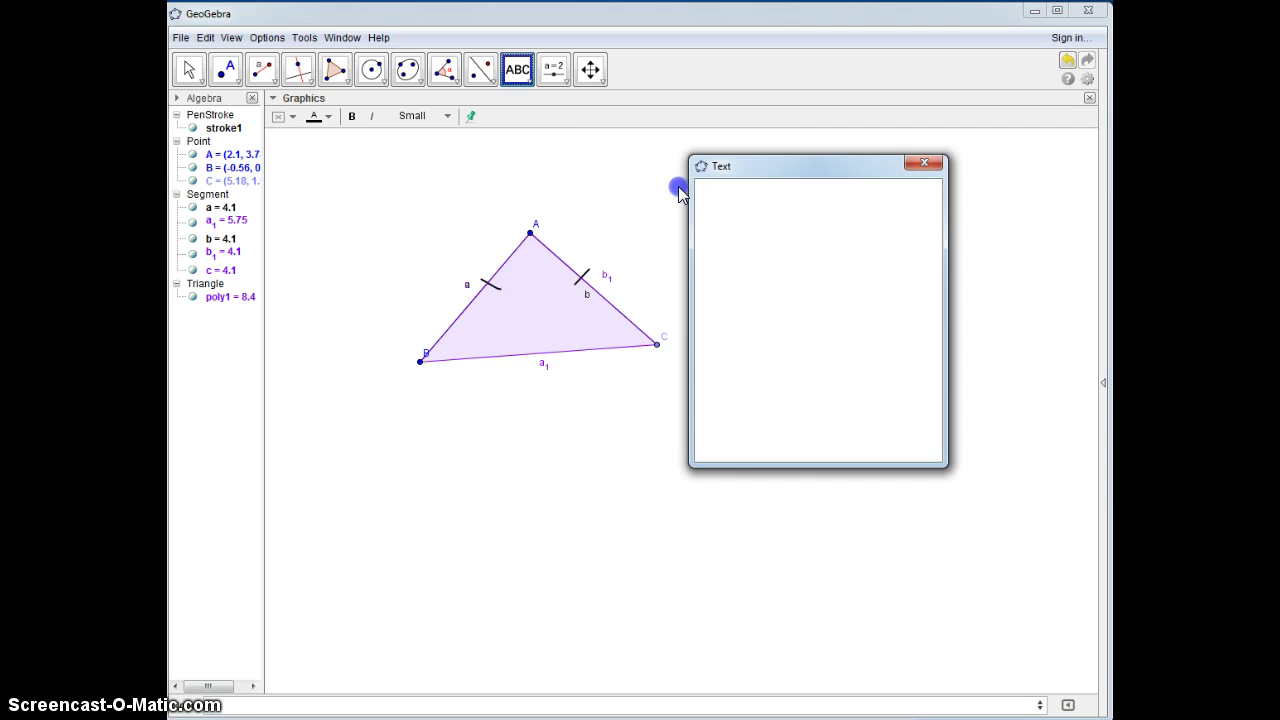
click(712, 251)
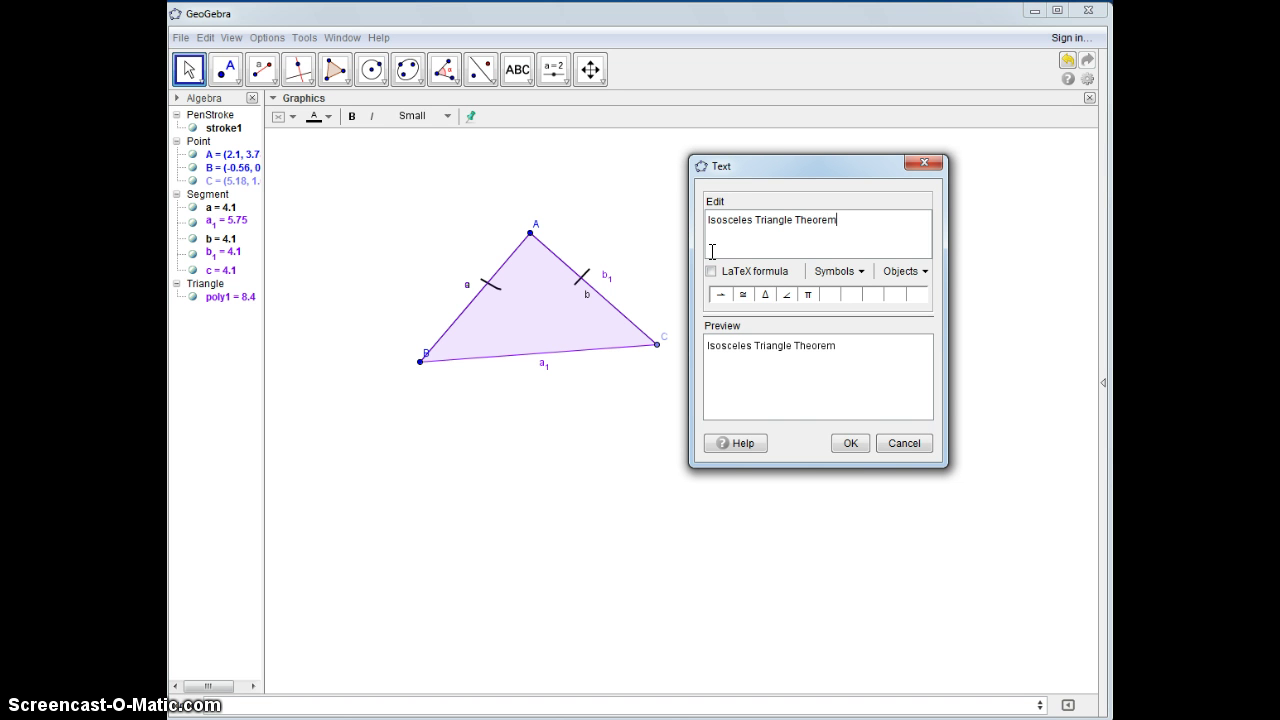
click(850, 443)
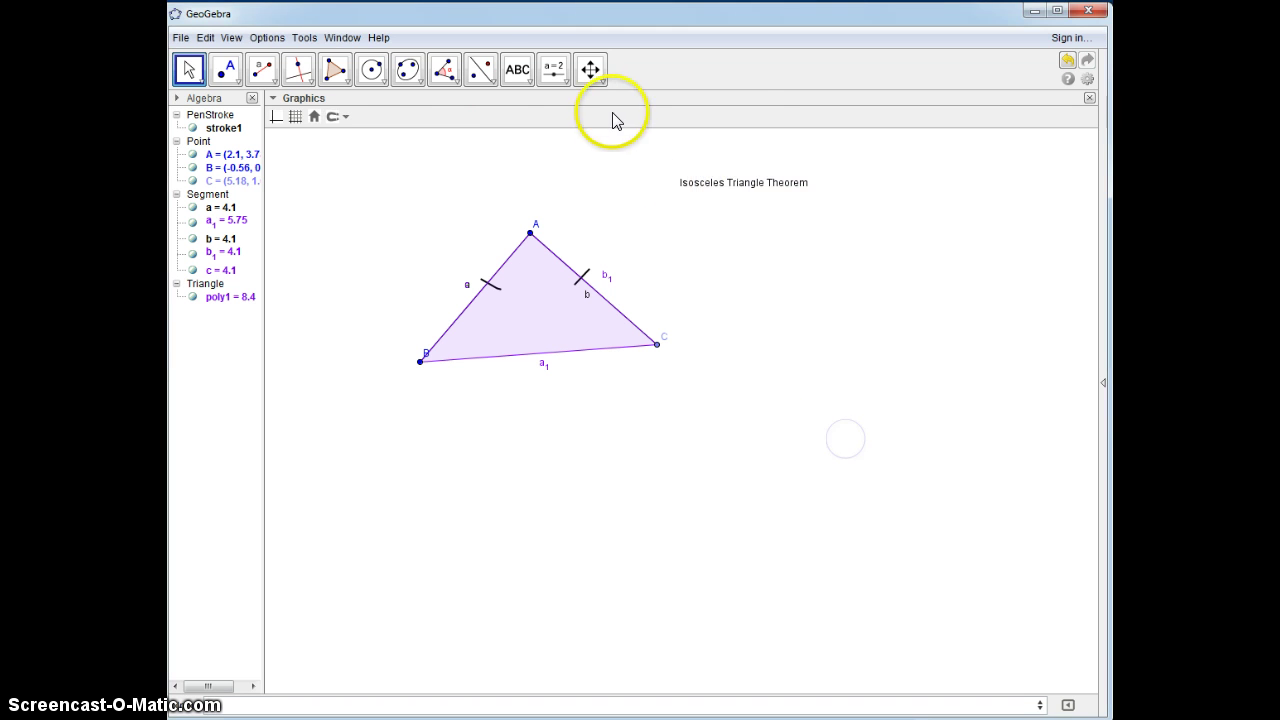
- Add the text "Prove the base angles are congruent" below the theorem title
click(525, 70)
click(705, 238)
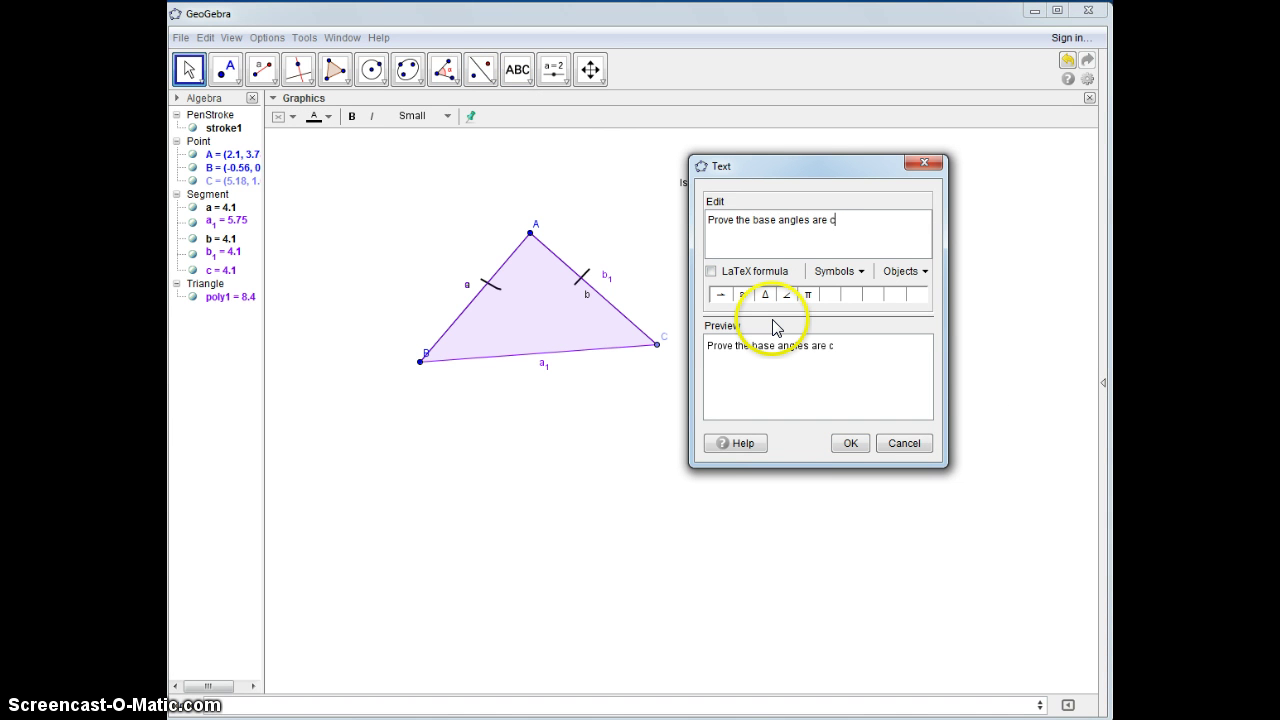
click(850, 443)
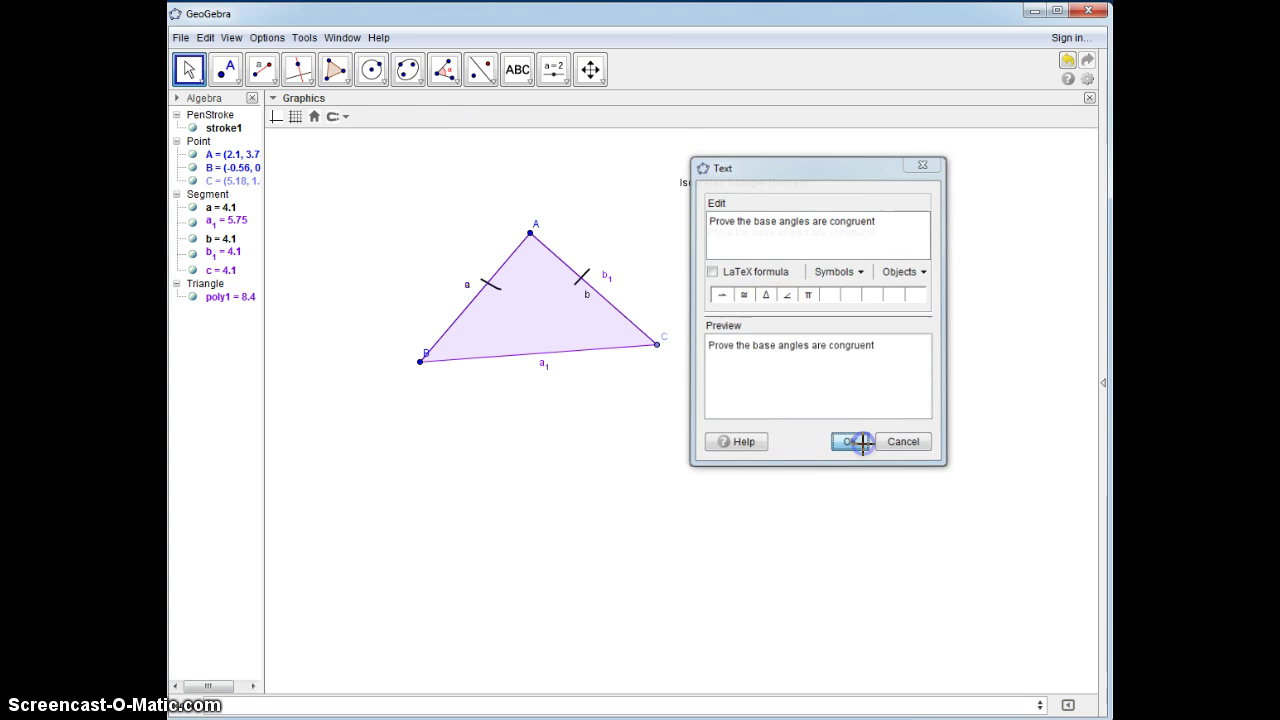
- Draw a two-column proof frame below the triangle from a horizontal segment about 15.6 long and a crossing vertical segment about 6.36 long
click(256, 72)
click(263, 102)
click(275, 75)
click(268, 137)
click(321, 441)
click(966, 435)
click(606, 408)
click(604, 670)
- Add the heading text "Statements" above the first column of the proof frame
click(517, 69)
click(387, 404)
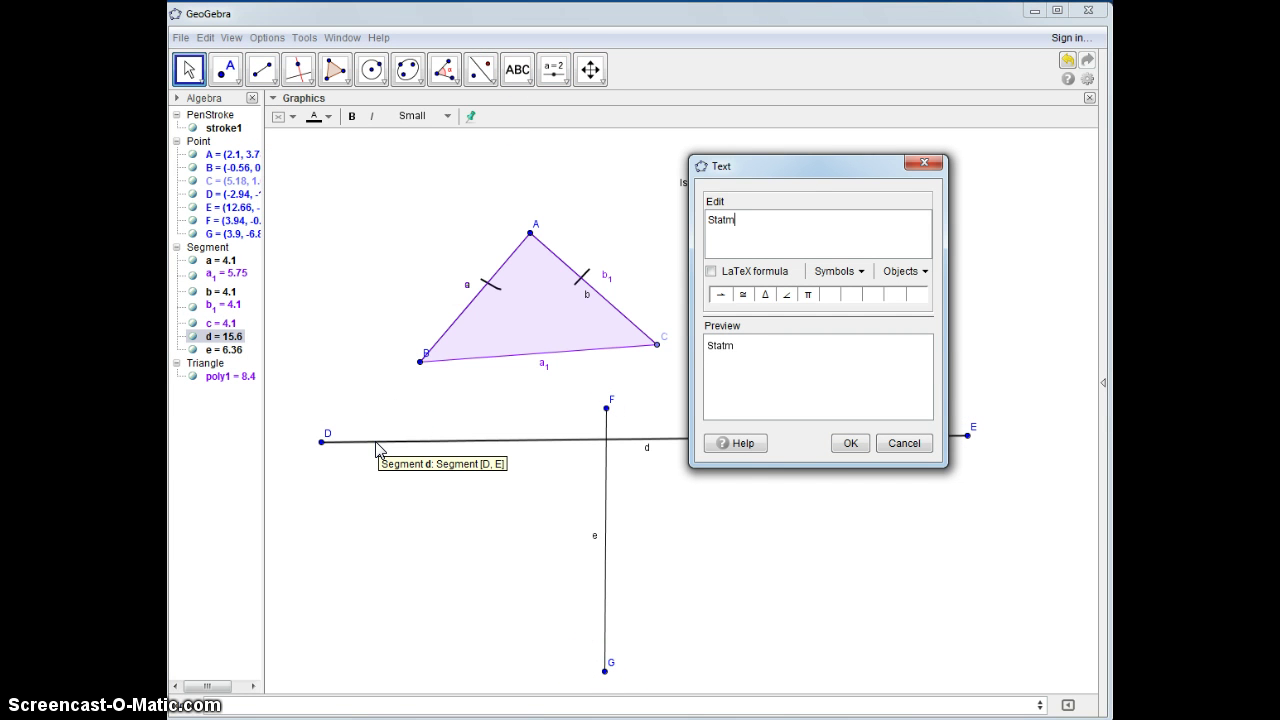
text(Statements)
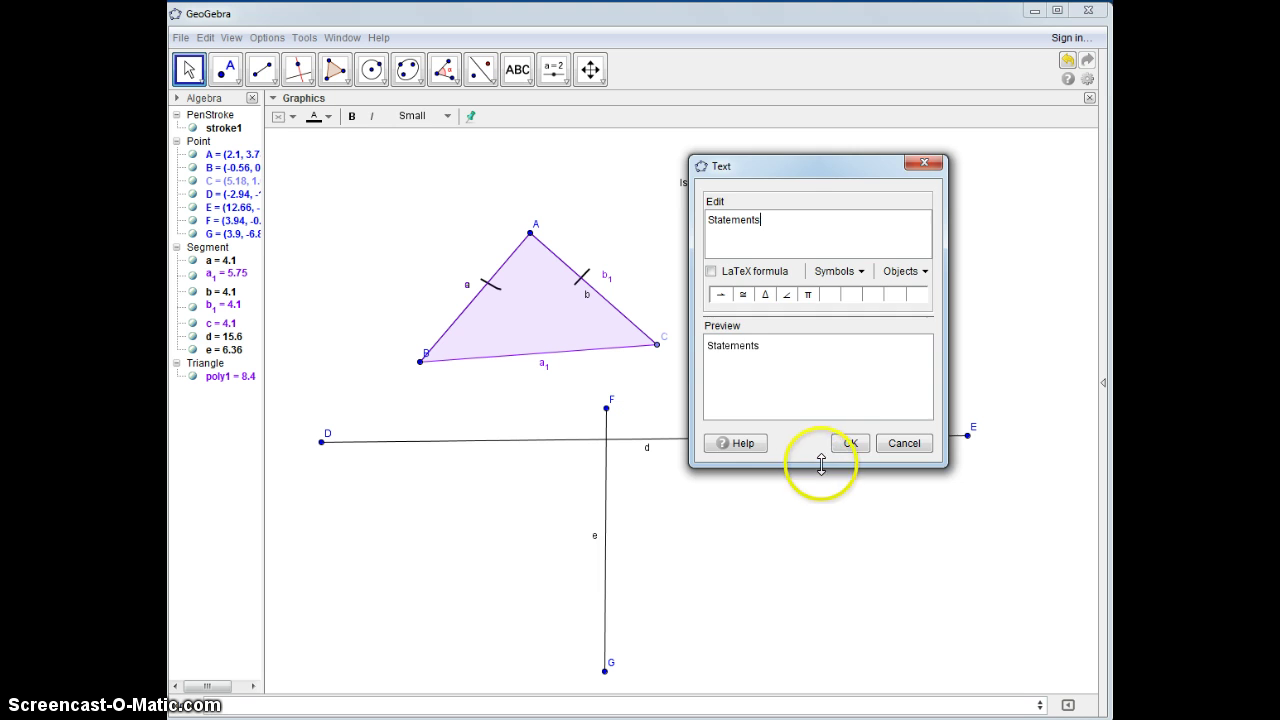
click(848, 443)
- Add the heading text "Reasons" above the second column of the proof frame
click(517, 69)
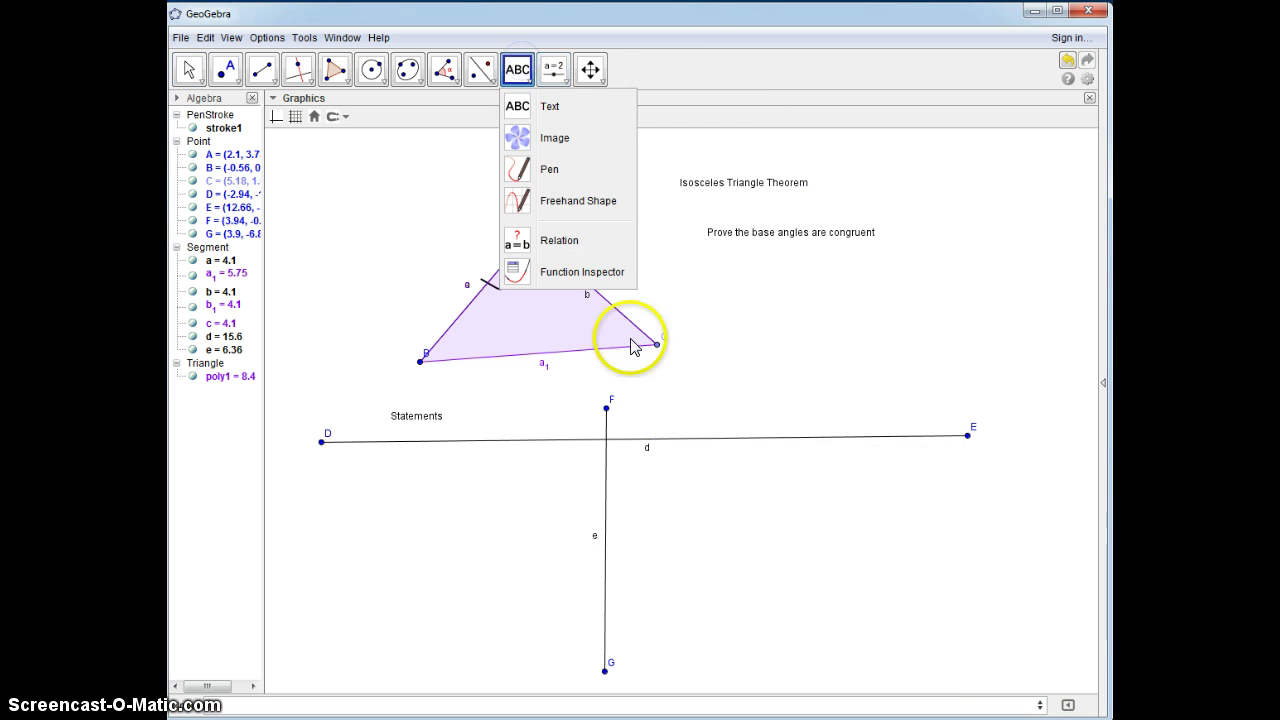
click(549, 106)
click(675, 404)
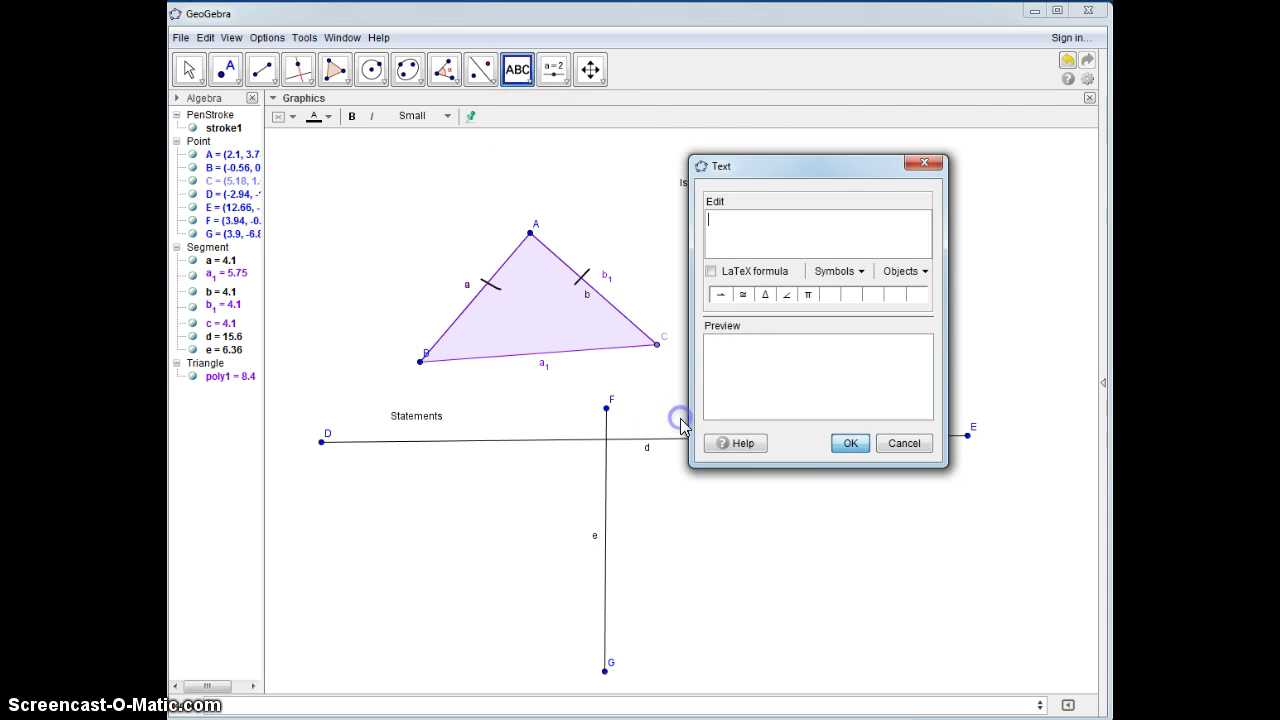
click(850, 443)
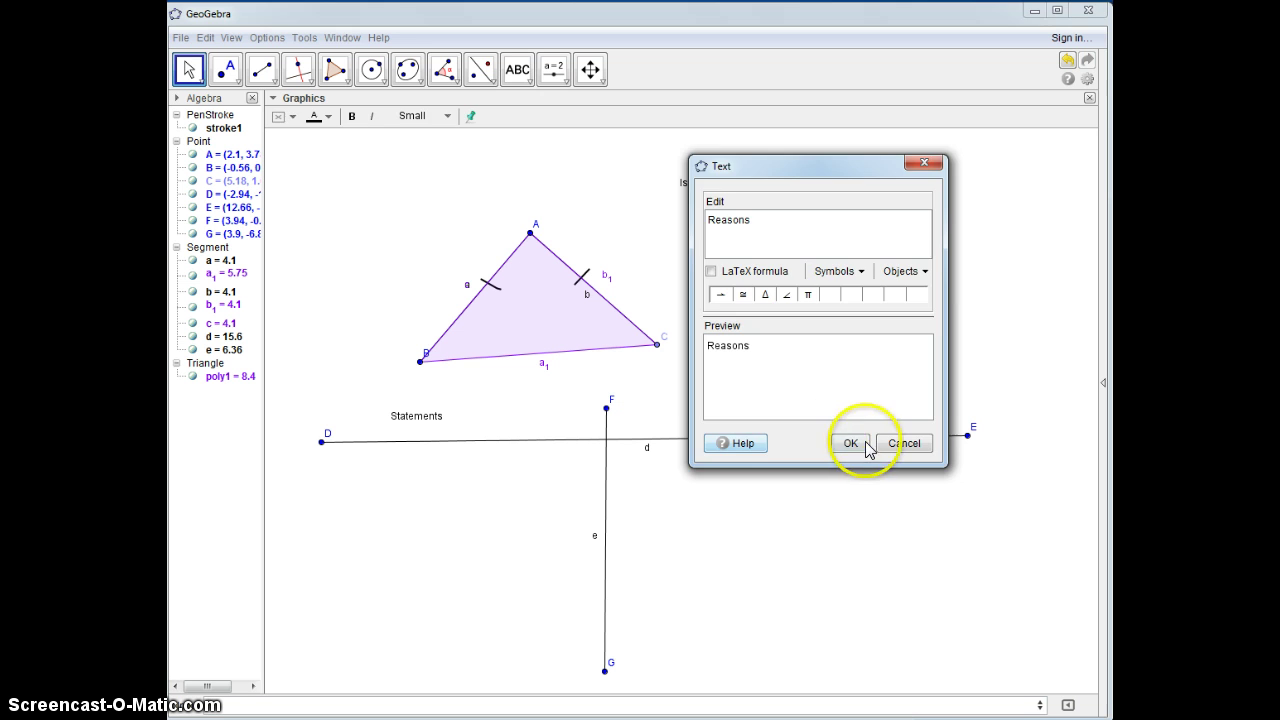
- Add the text "Given" as the first entry in the Reasons column
click(517, 69)
click(644, 472)
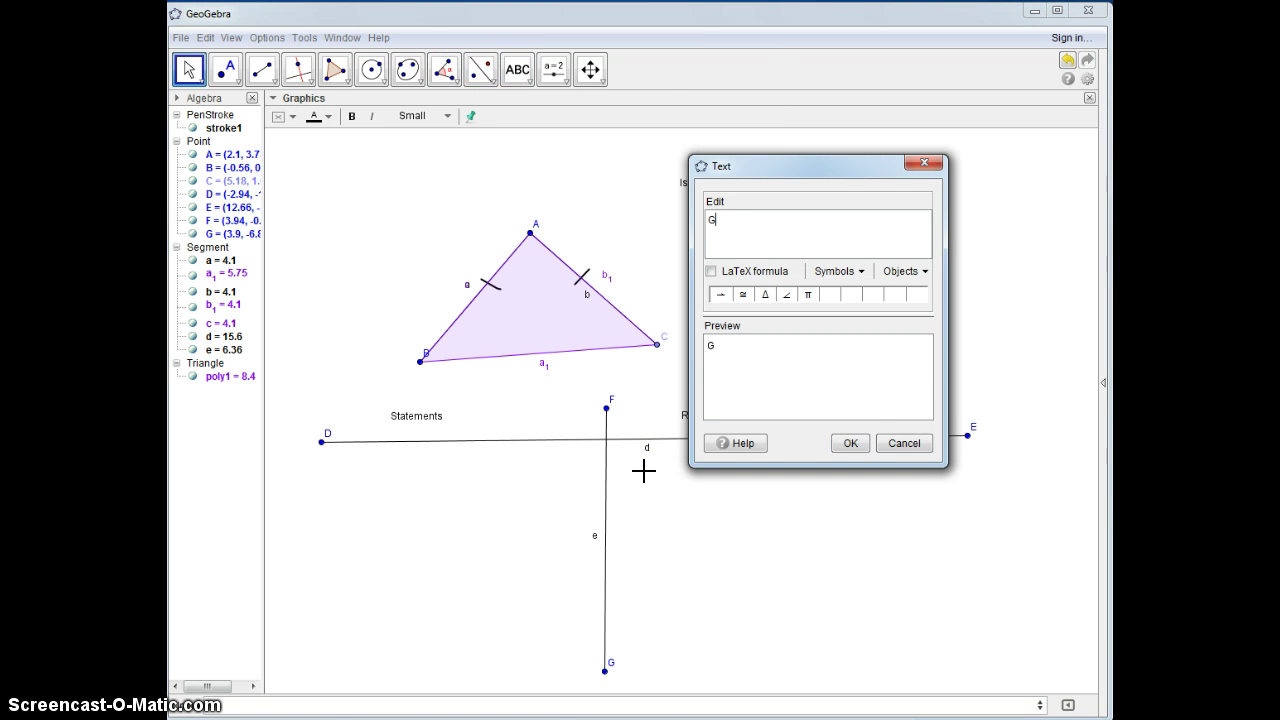
click(850, 443)
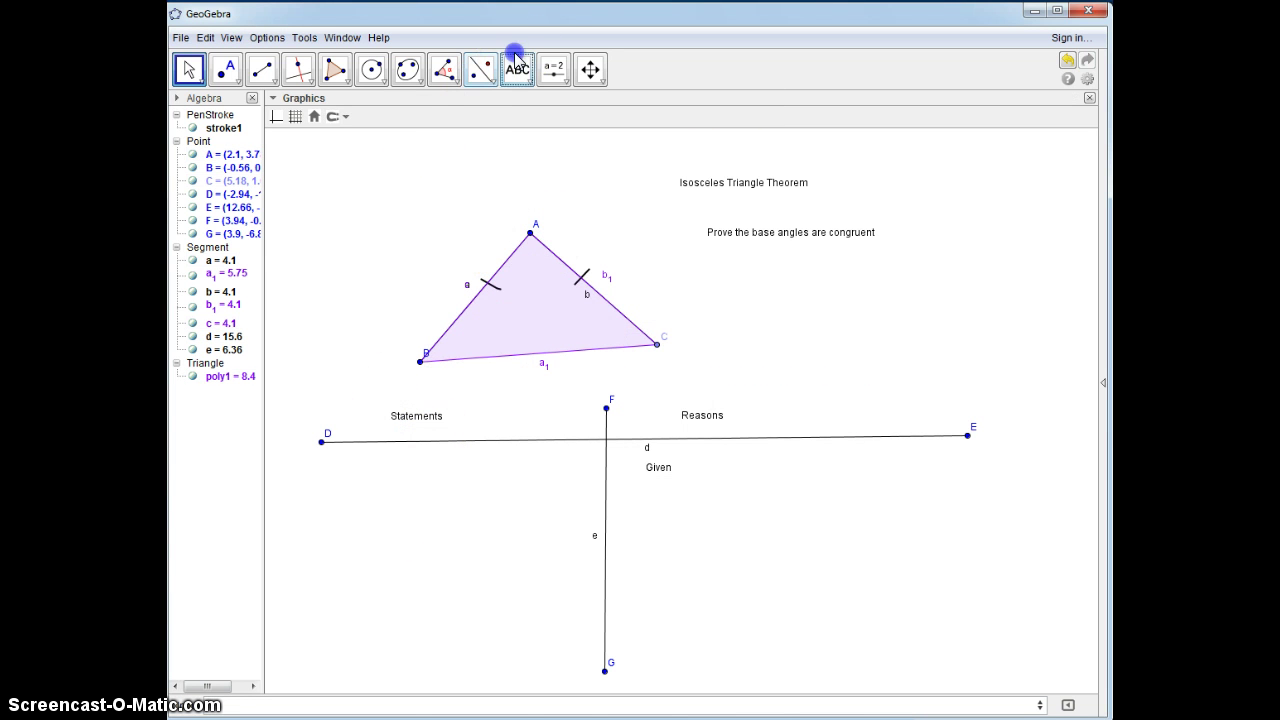
- Add the text "AB ≅AC" as the first entry in the Statements column, using the congruence symbol
click(517, 69)
click(316, 478)
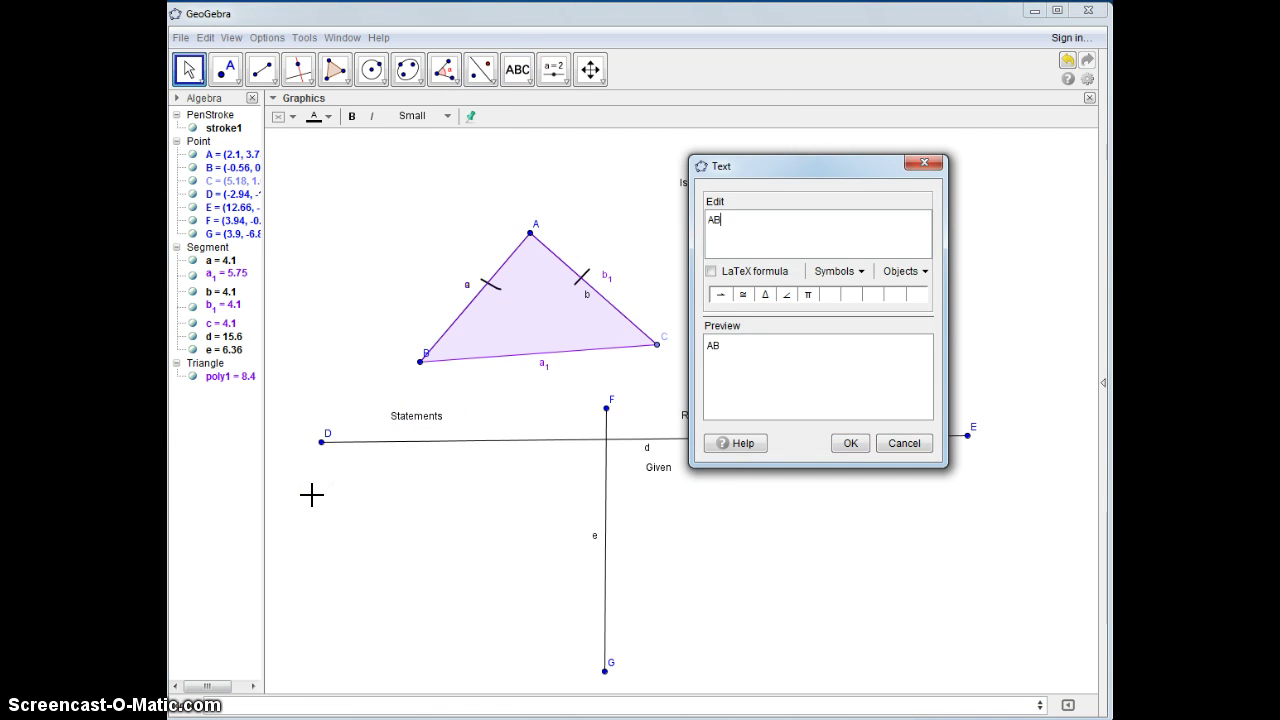
text(AB)
click(743, 294)
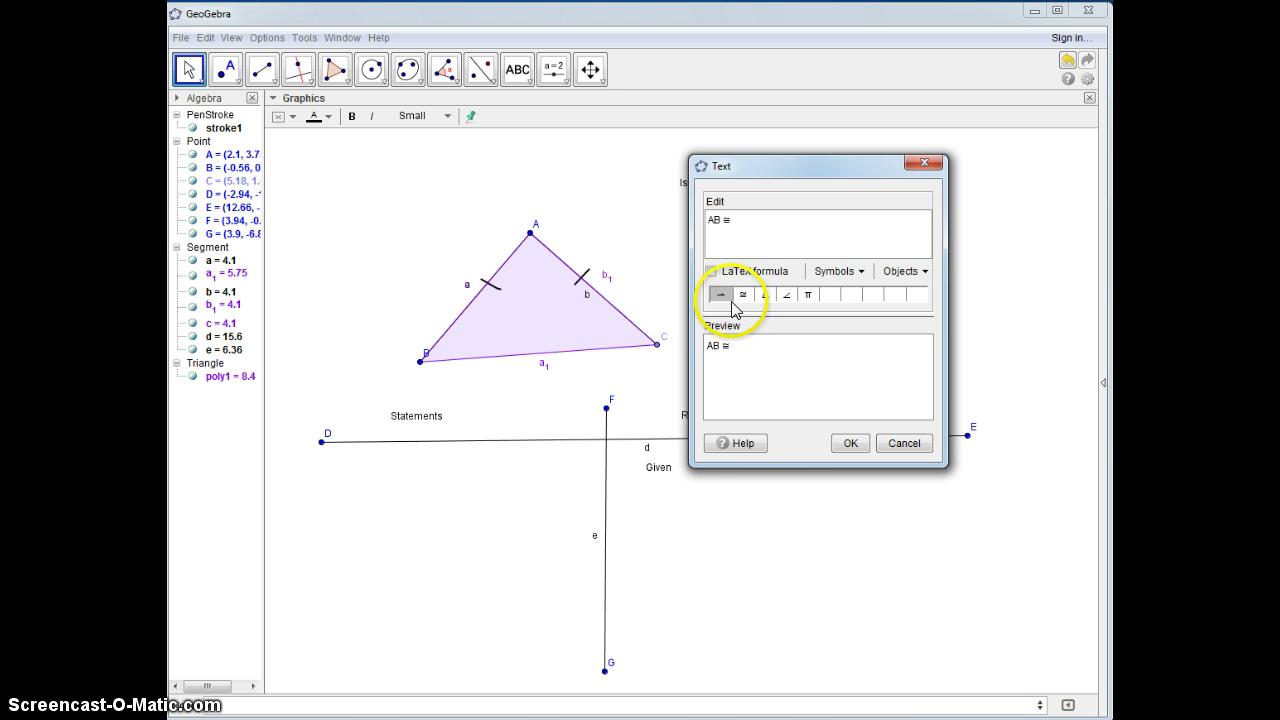
click(850, 443)
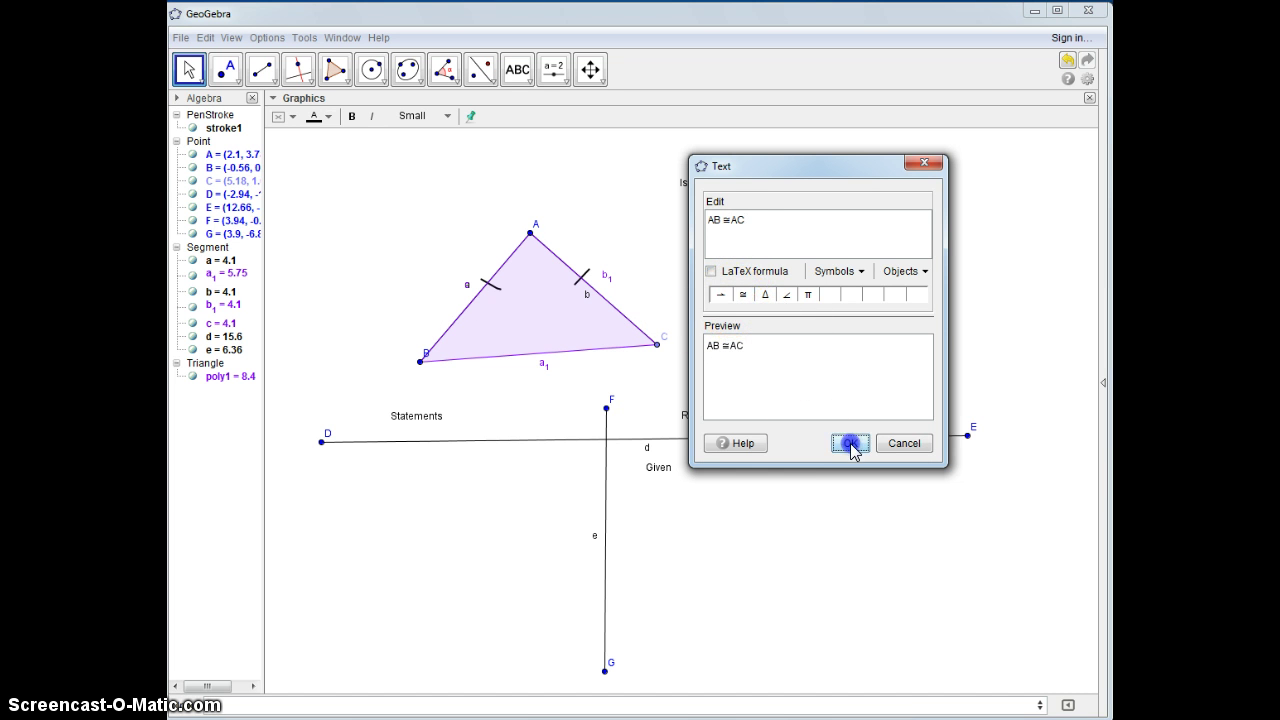
- Move the AB ≅AC text toward the middle of the Statements column, level with Given
click(517, 69)
click(186, 69)
drag(338, 483, 452, 482)
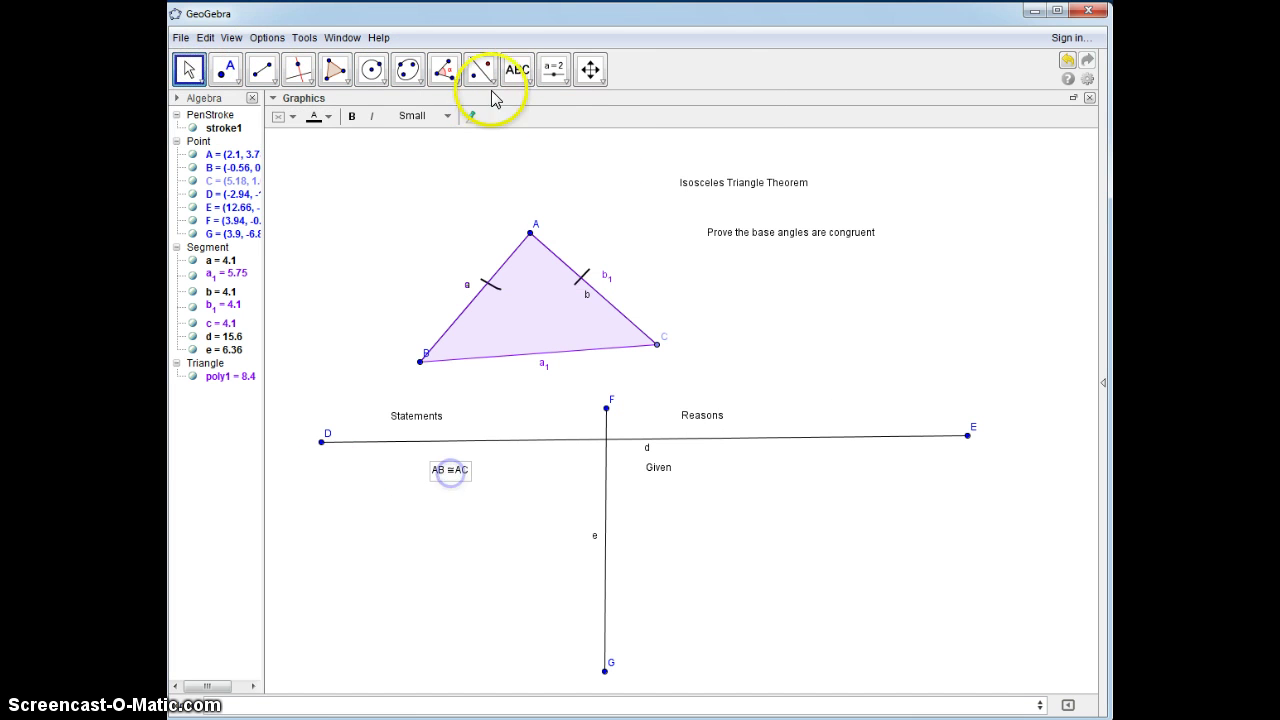
- Draw freehand segment bars above AB and AC in the first statement with the Pen tool
click(522, 80)
click(520, 170)
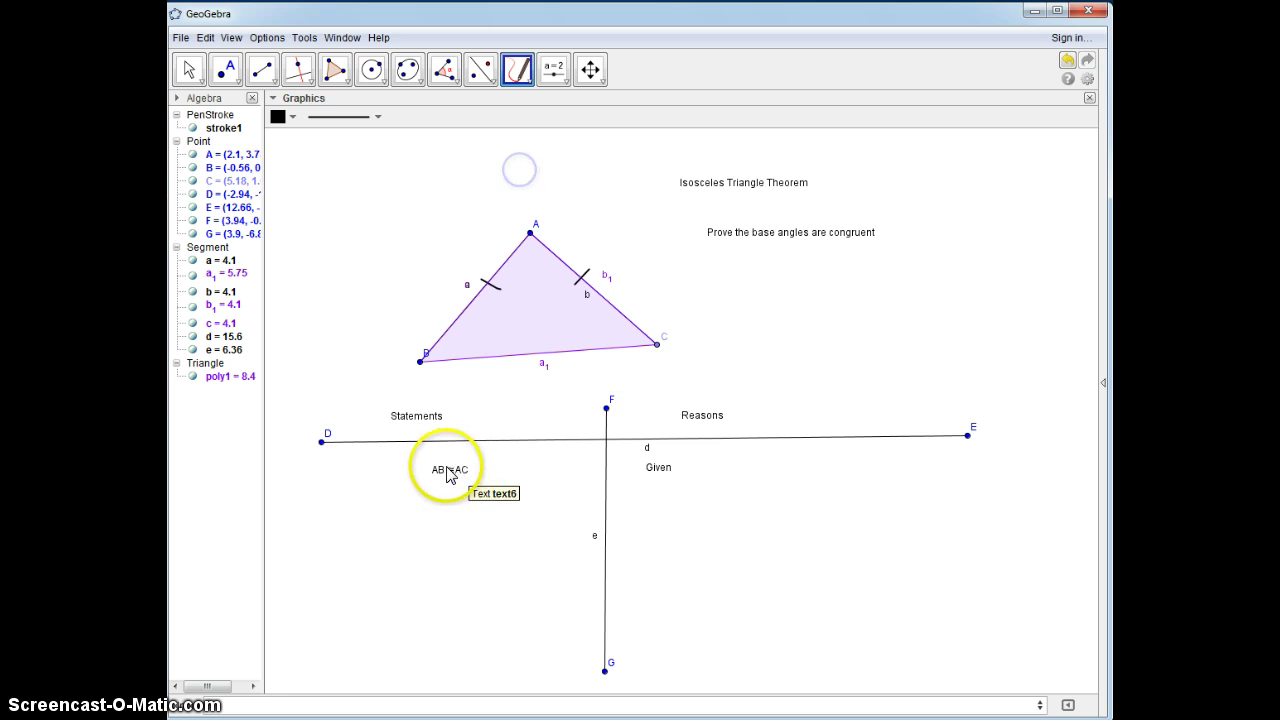
click(438, 457)
drag(438, 457, 468, 457)
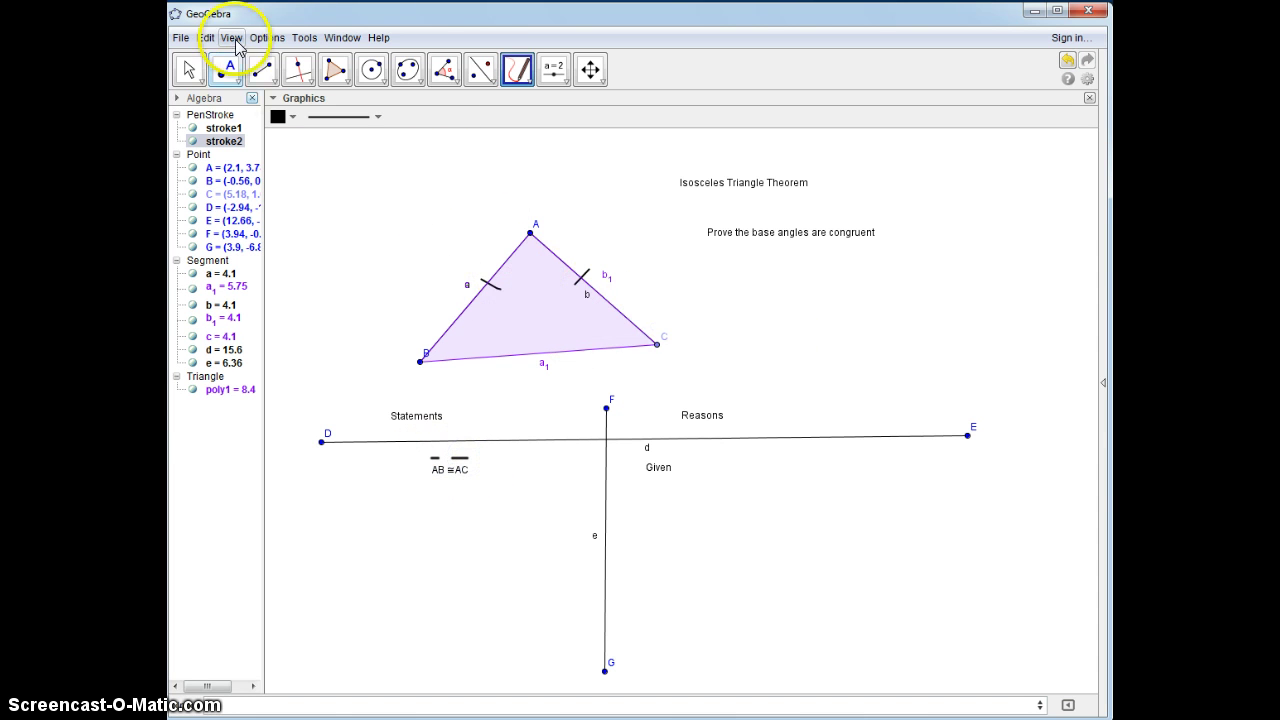
- Draw a horizontal segment about 14.36 long below the first proof row, spanning both columns
click(262, 70)
click(347, 488)
click(942, 489)
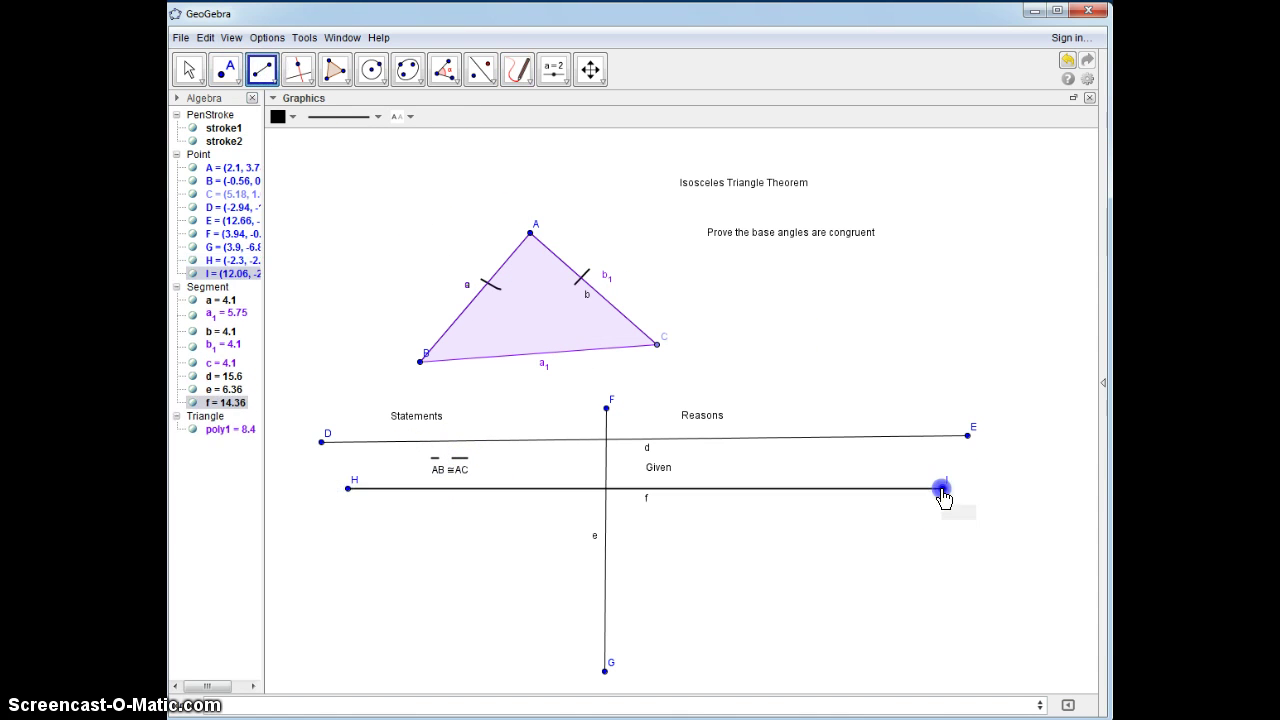
- Add the text "Construction" as the second entry in the Reasons column
click(528, 84)
click(543, 106)
click(629, 521)
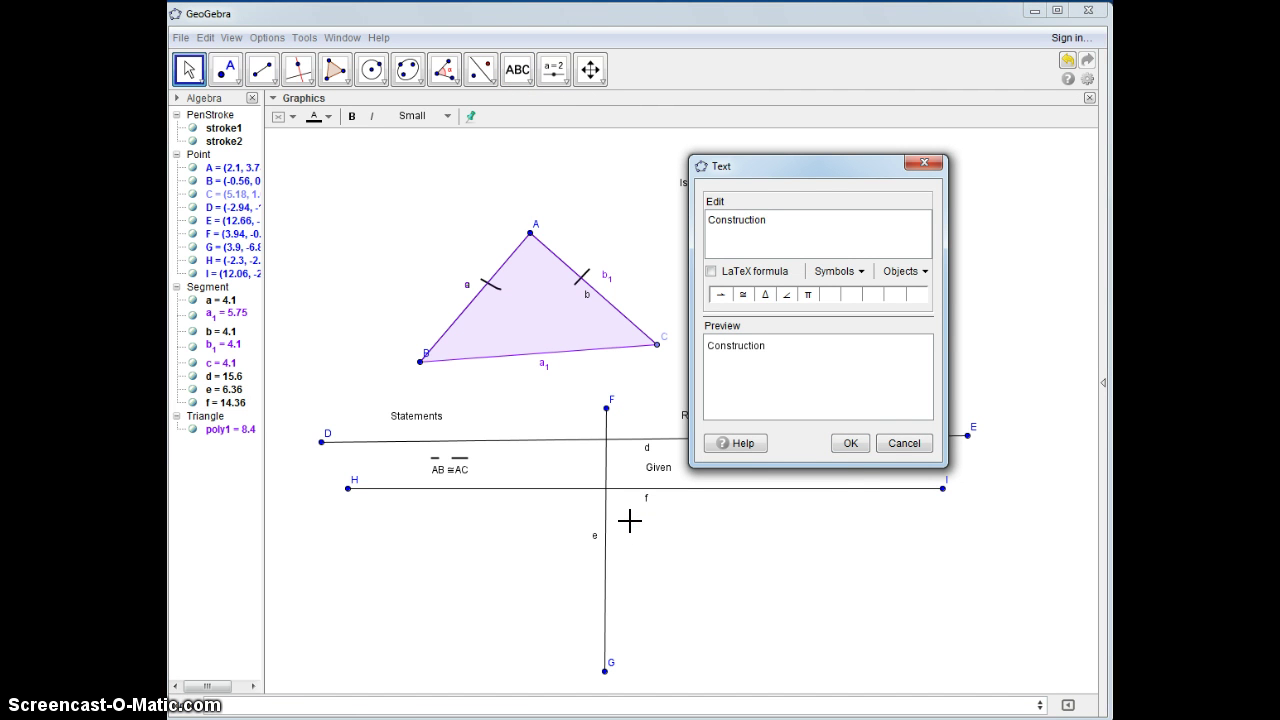
click(848, 443)
- Add the text "Construct angle bisector through angle BAC" as the second entry in the Statements column
click(517, 69)
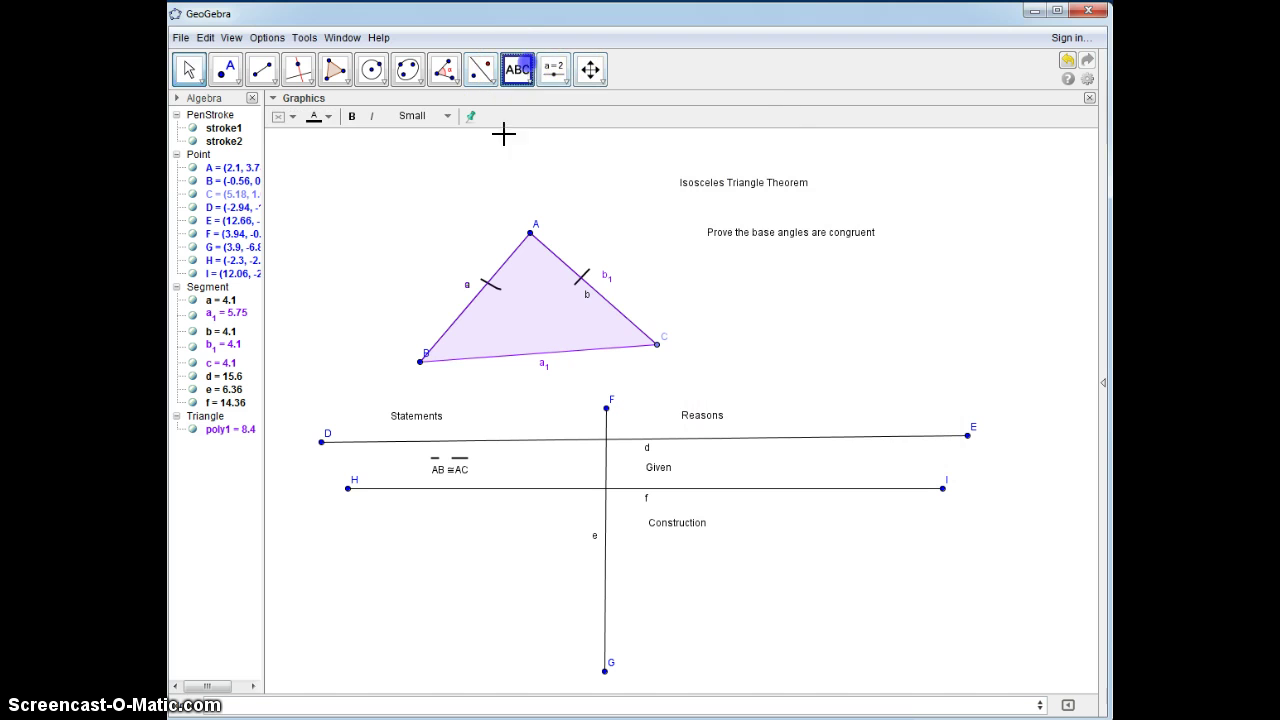
click(331, 518)
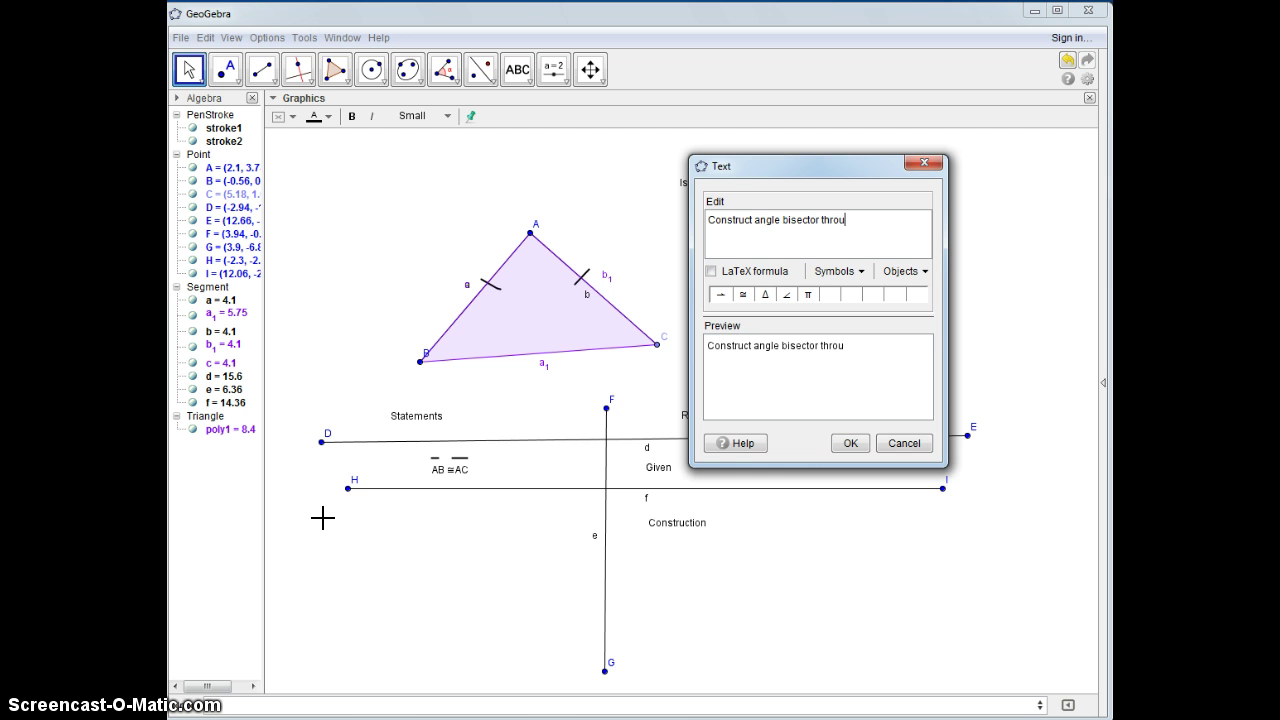
text(Construct angle bisector through angle BAC)
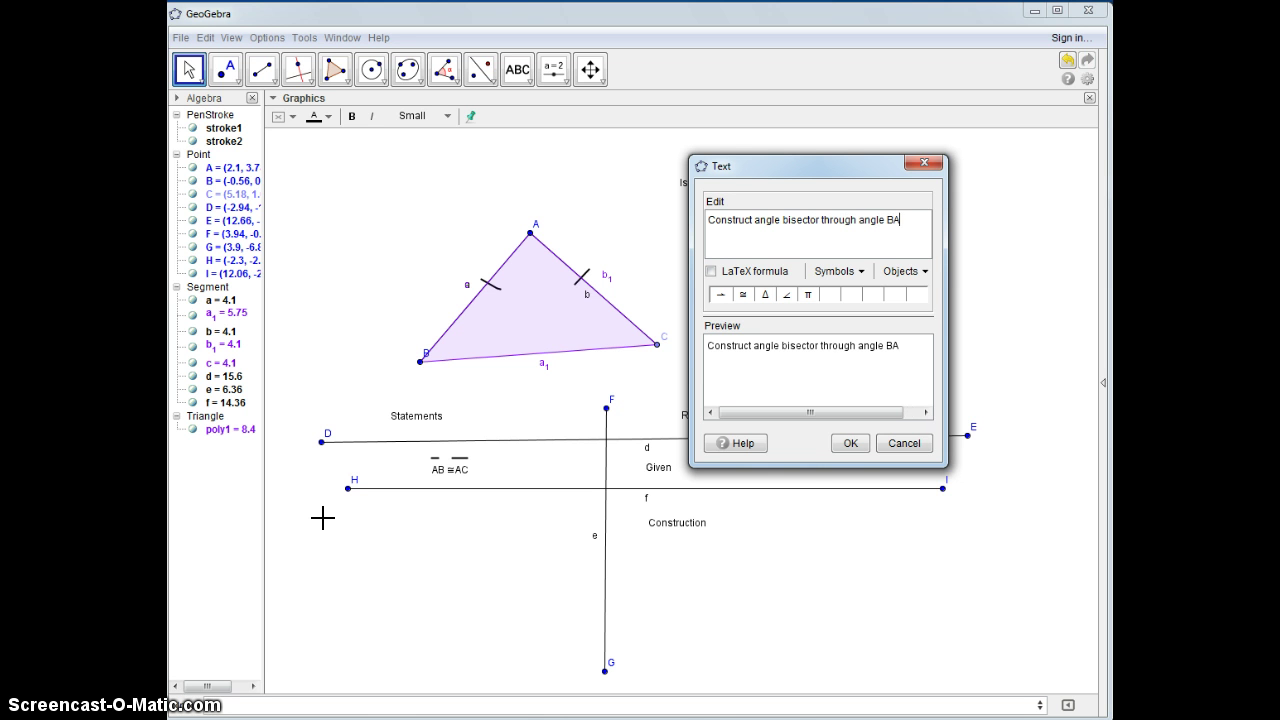
click(850, 443)
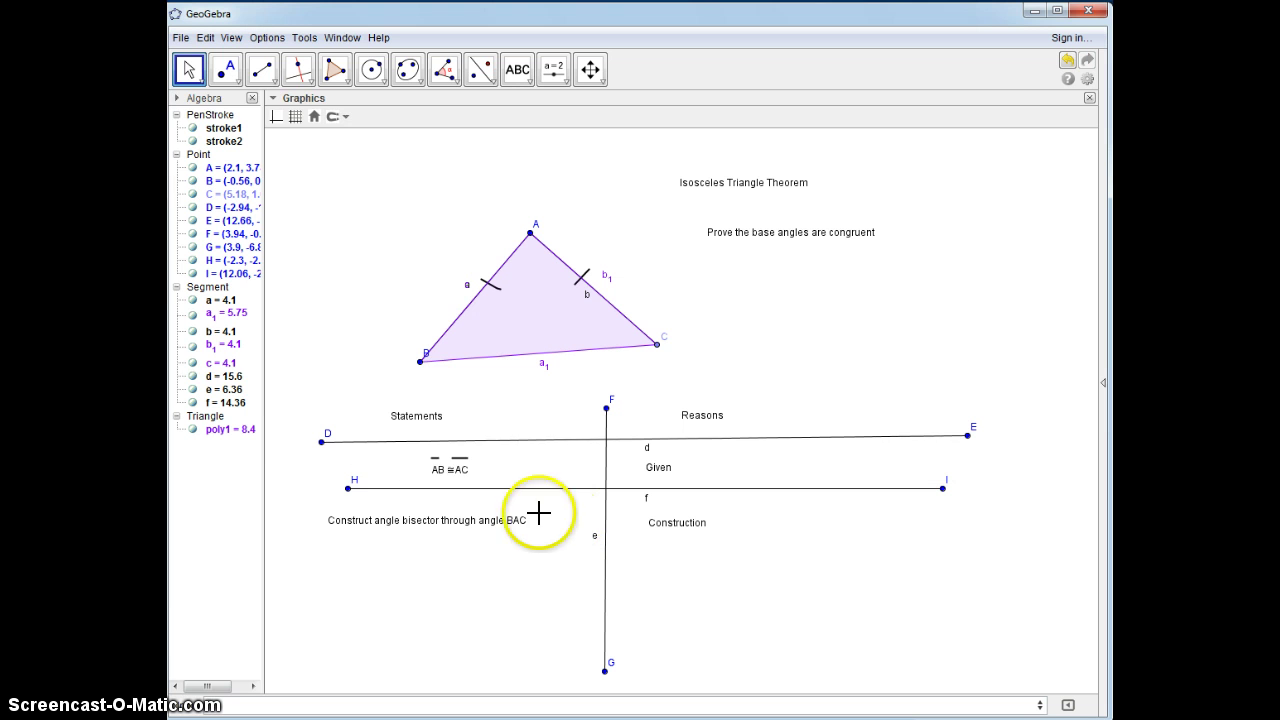
- Lengthen the segment below the first proof row to about 14.88 from its endpoint H, and shift both second-row texts closer beneath it
click(188, 70)
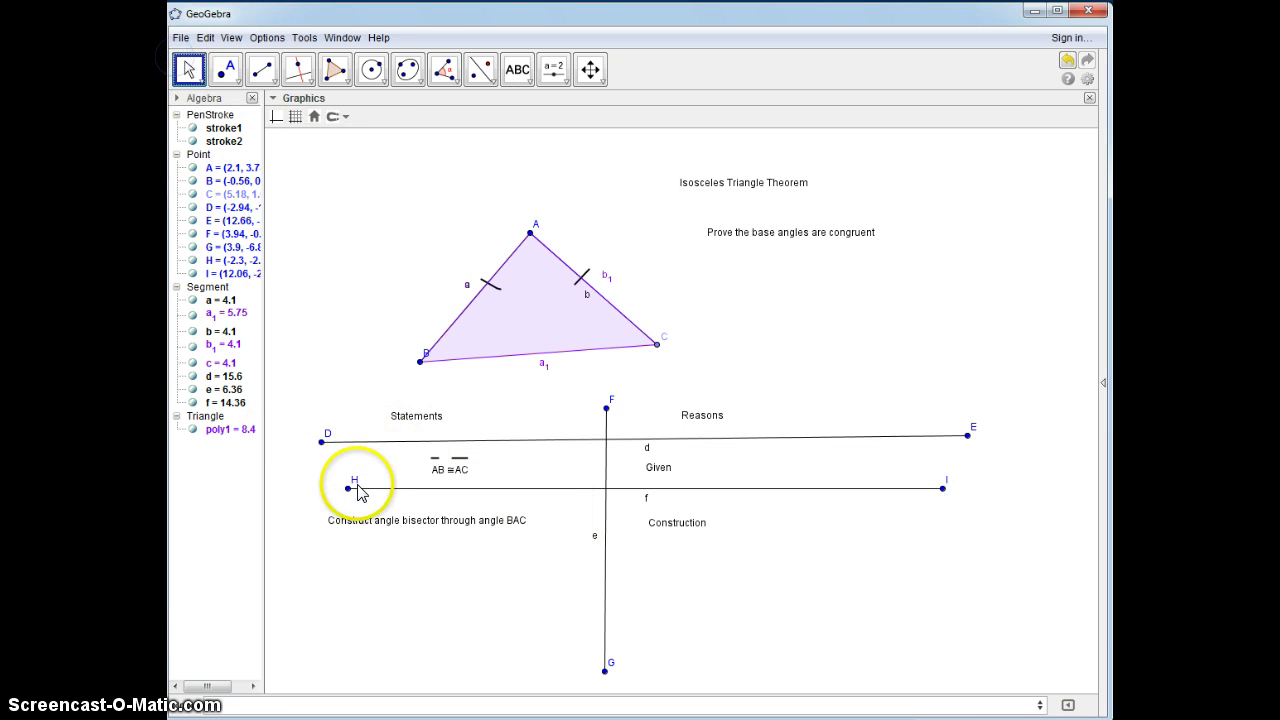
drag(348, 489, 326, 486)
click(188, 70)
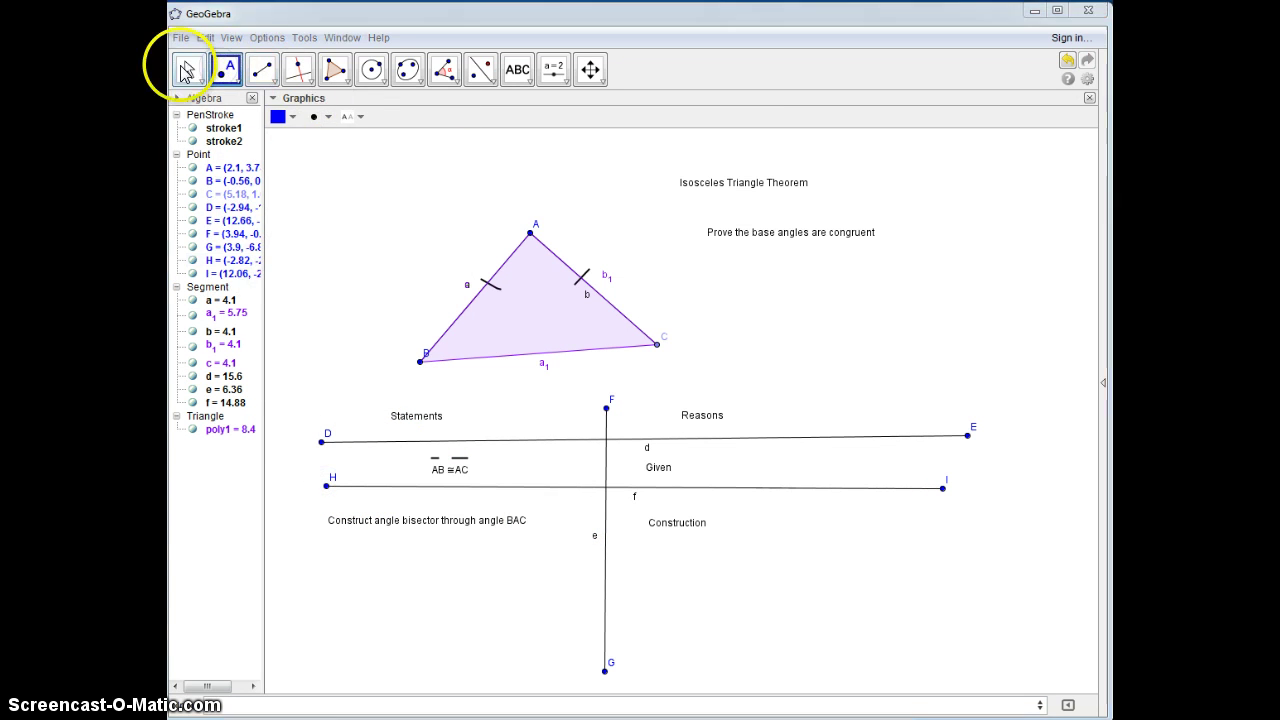
click(463, 520)
drag(463, 520, 478, 514)
drag(684, 532, 686, 523)
click(697, 560)
- Construct the angle bisector of angle BAC through vertex A of the triangle
click(310, 85)
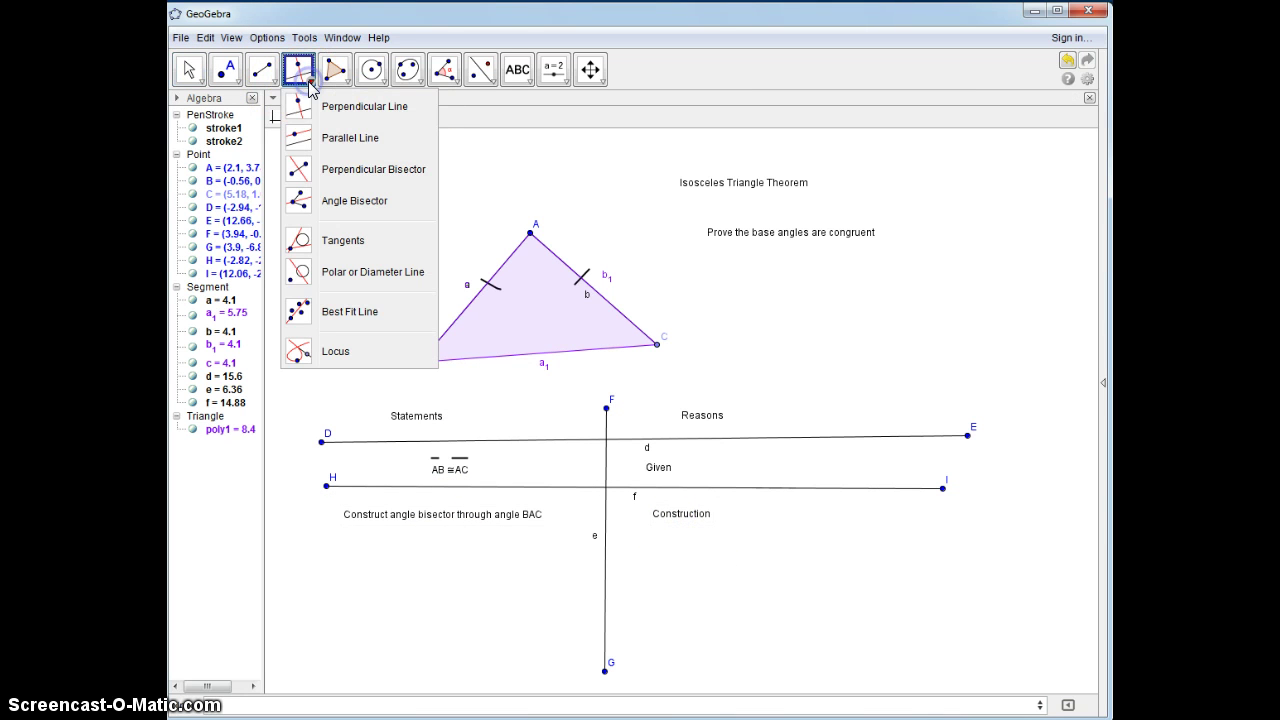
click(302, 204)
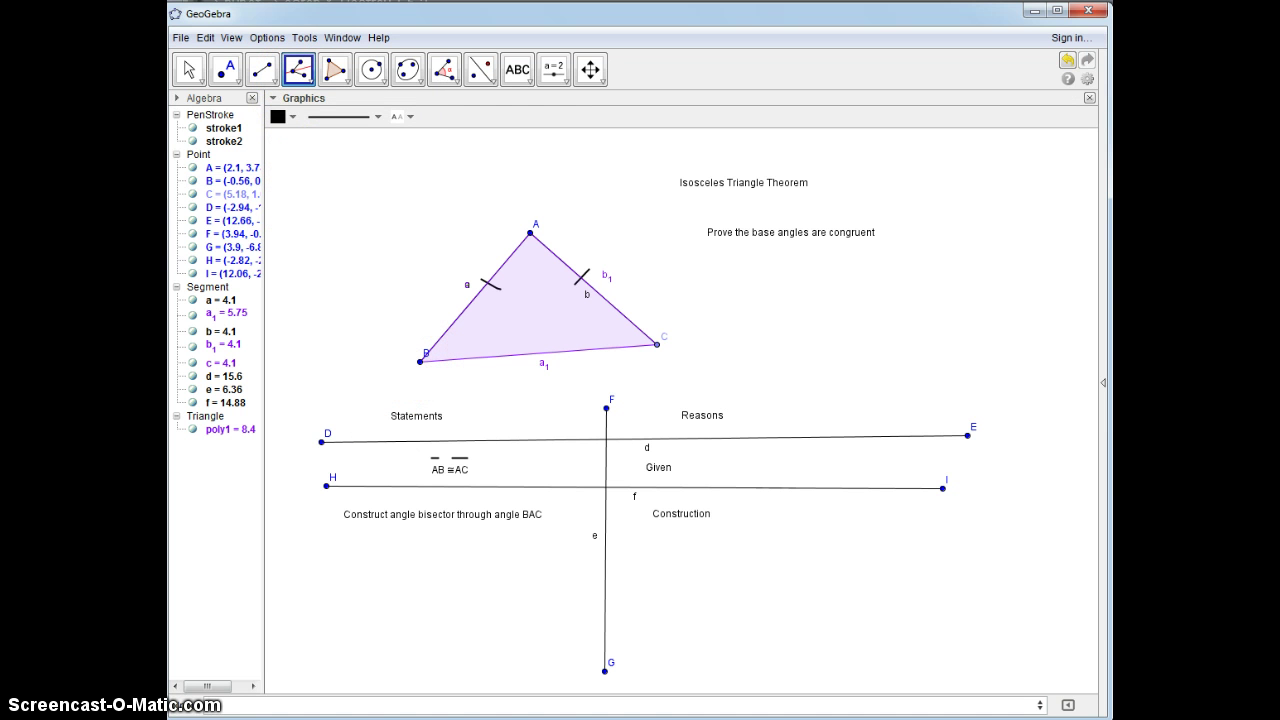
click(420, 361)
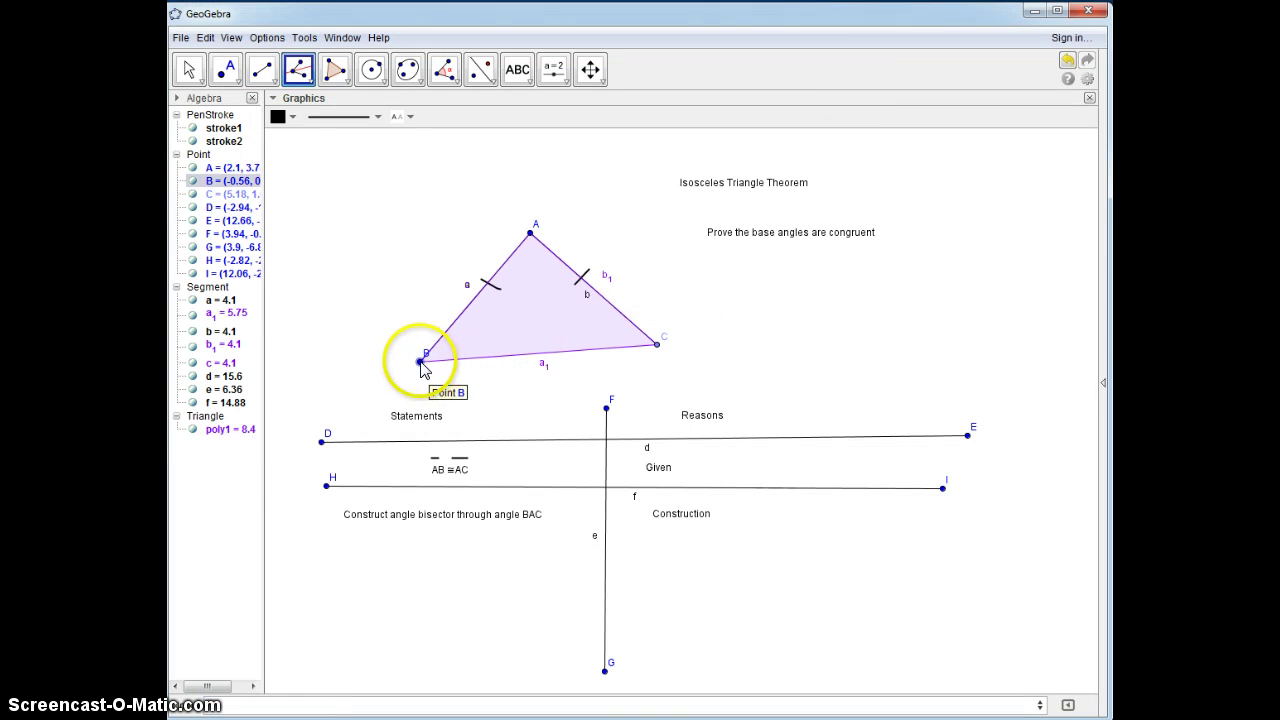
click(529, 233)
click(657, 344)
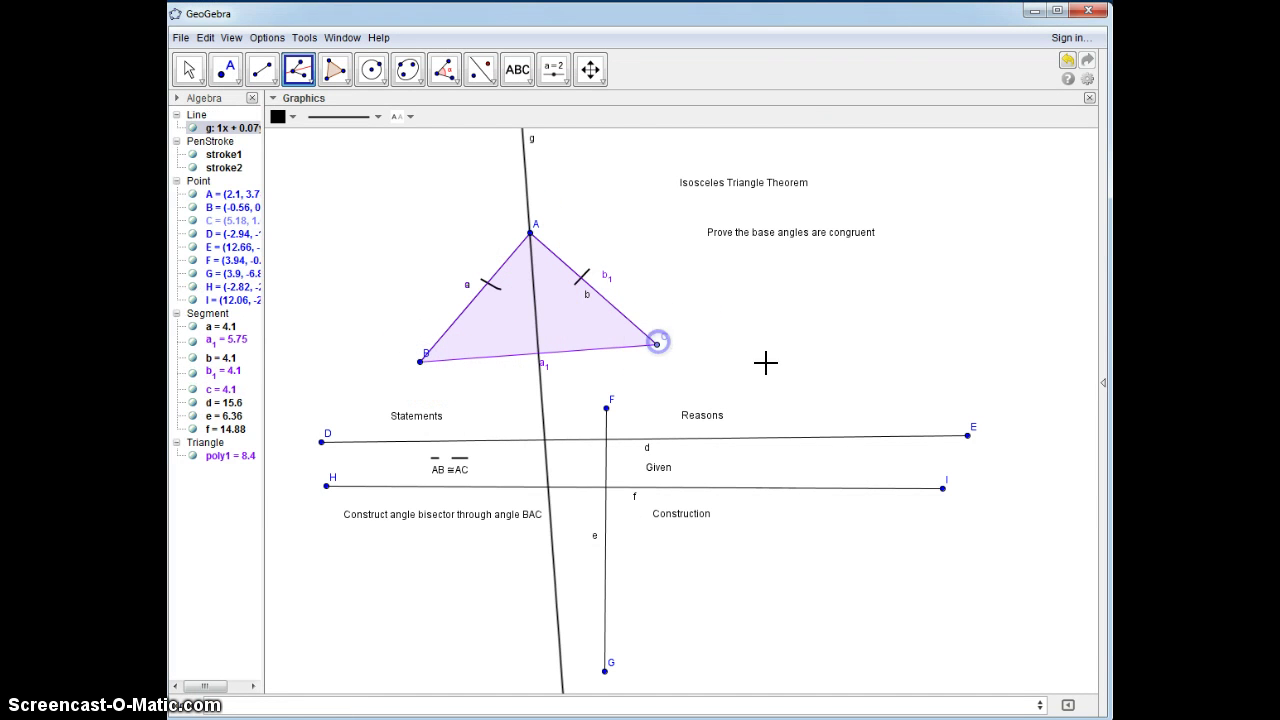
- Mark the intersection point of the angle bisector and side BC, and move its label just below the side
click(226, 70)
click(230, 218)
click(538, 352)
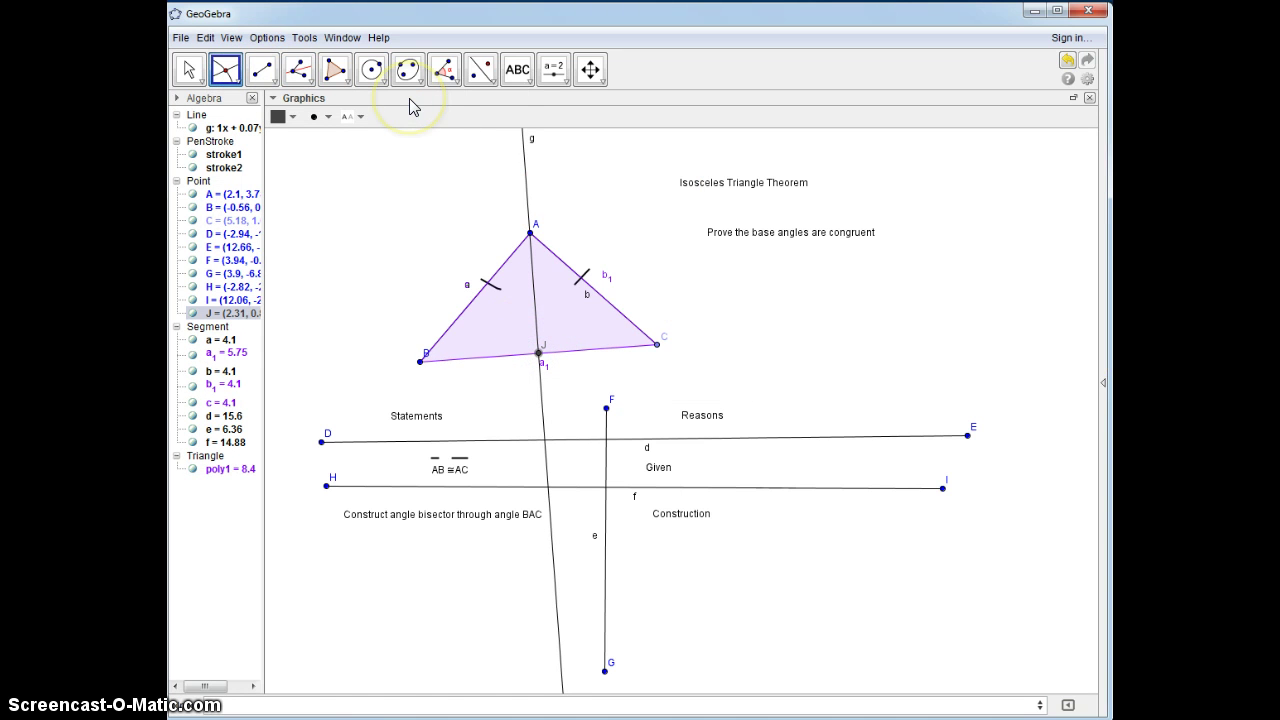
click(525, 78)
click(521, 170)
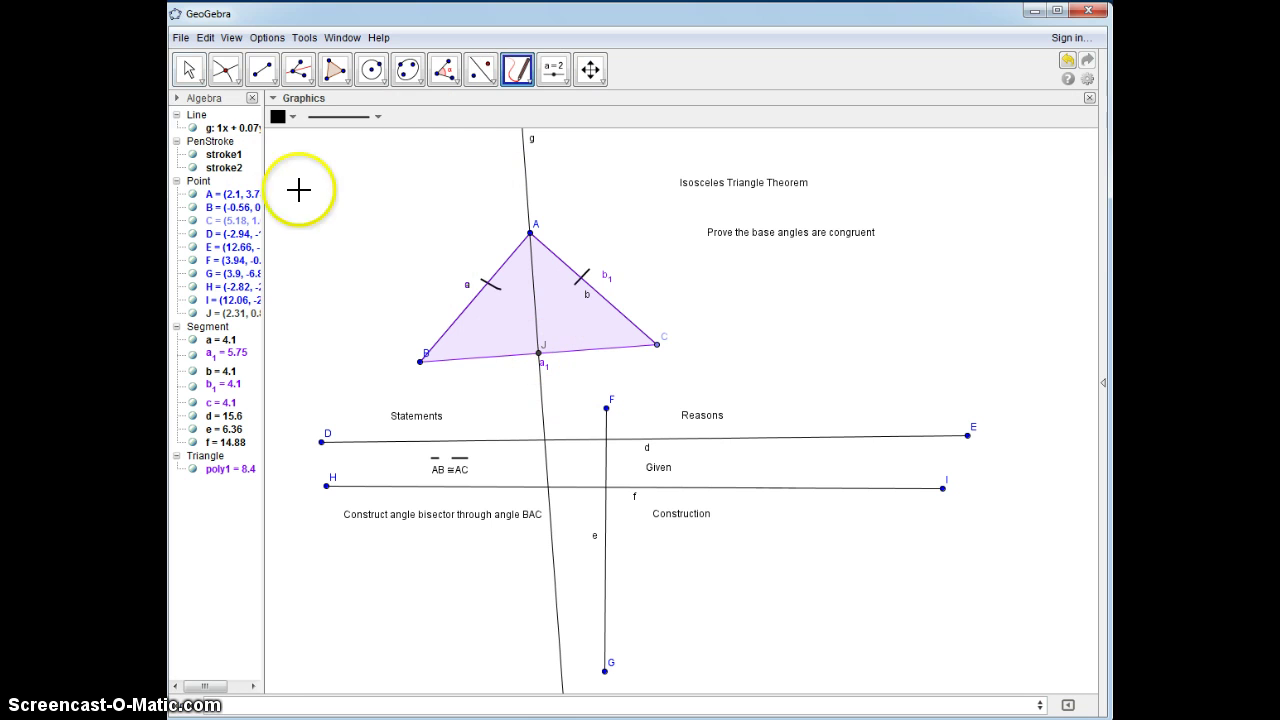
click(189, 69)
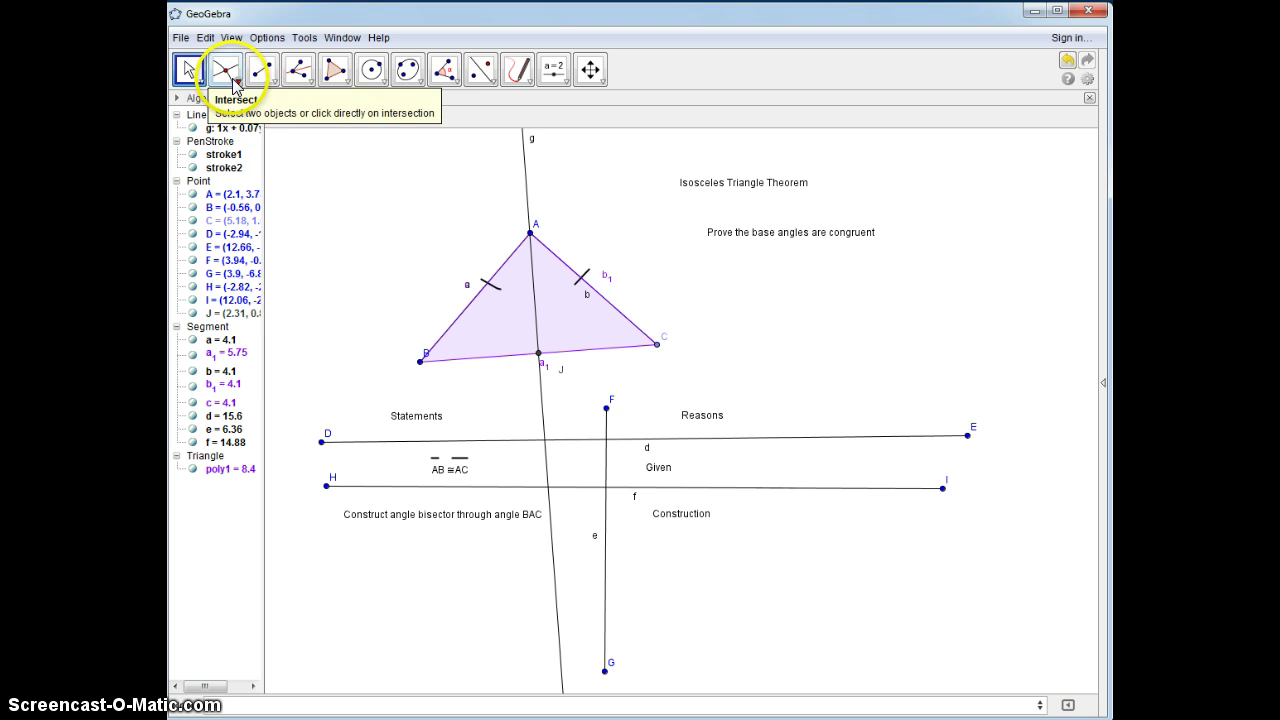
- Draw a horizontal segment about 15.66 long below the second proof row, spanning both columns
click(262, 69)
click(317, 532)
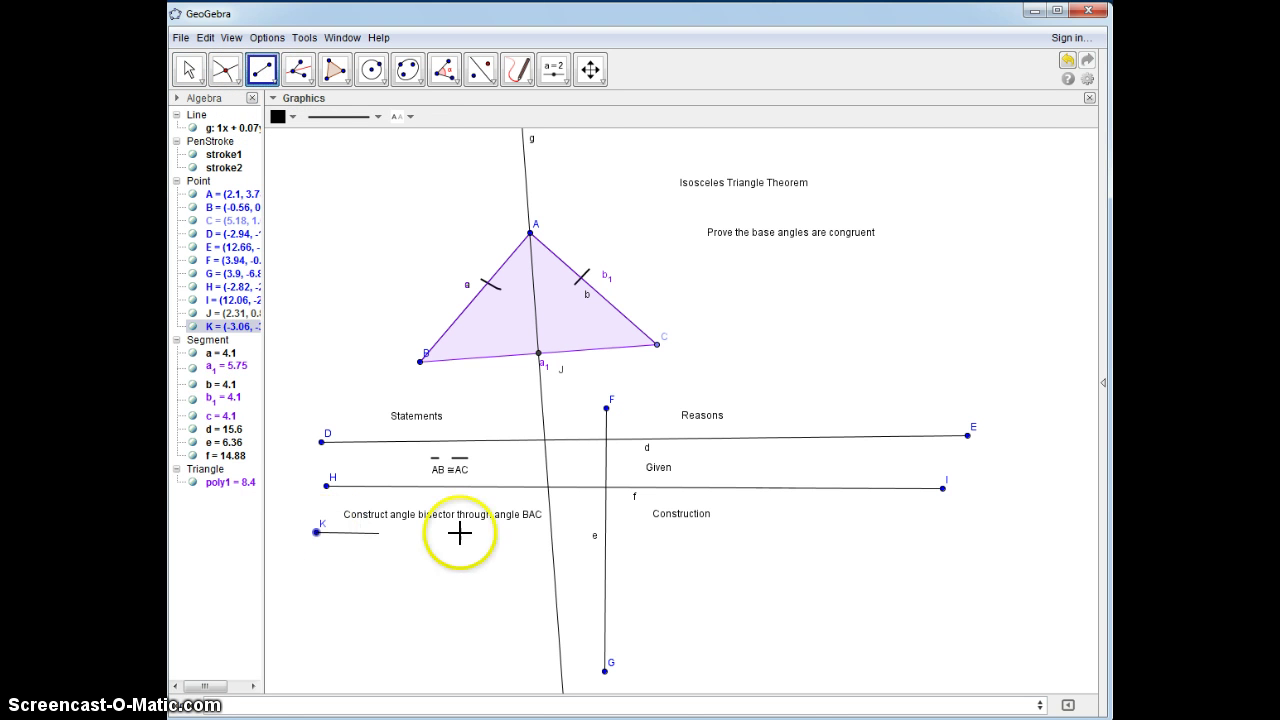
click(965, 534)
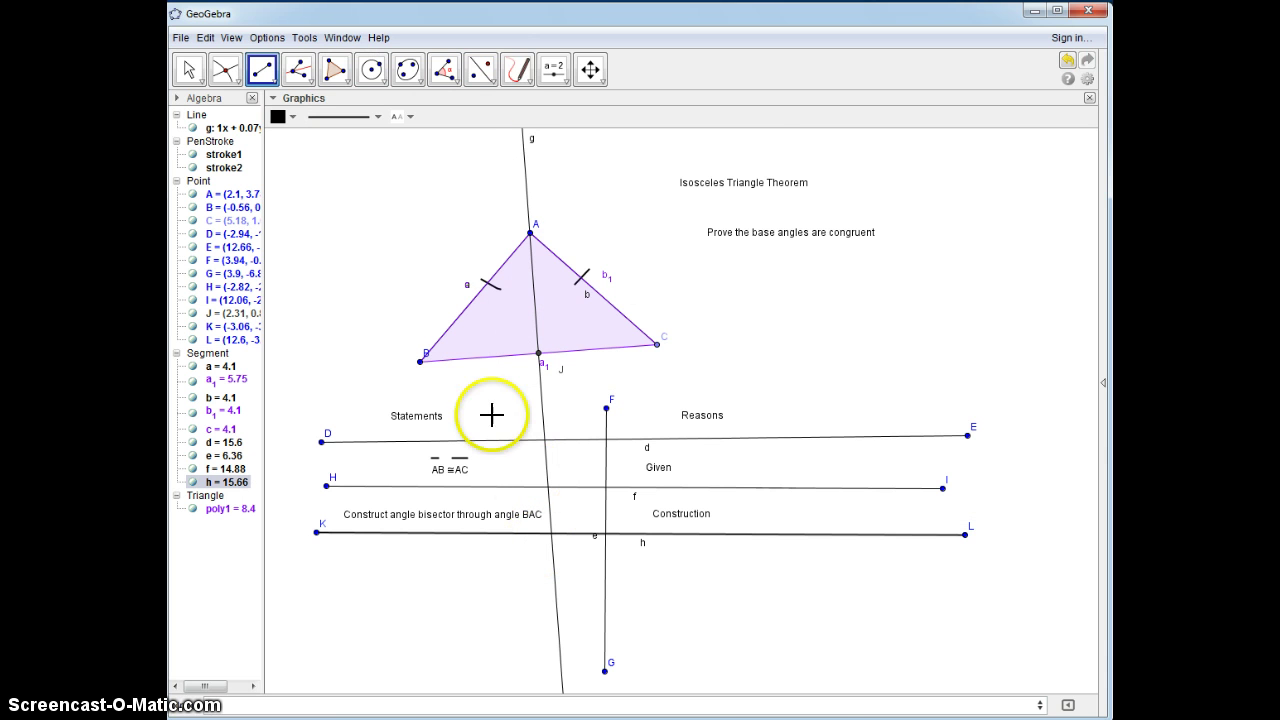
- Add the text "Def of angle bisector" as the third entry in the Reasons column
click(517, 70)
click(516, 104)
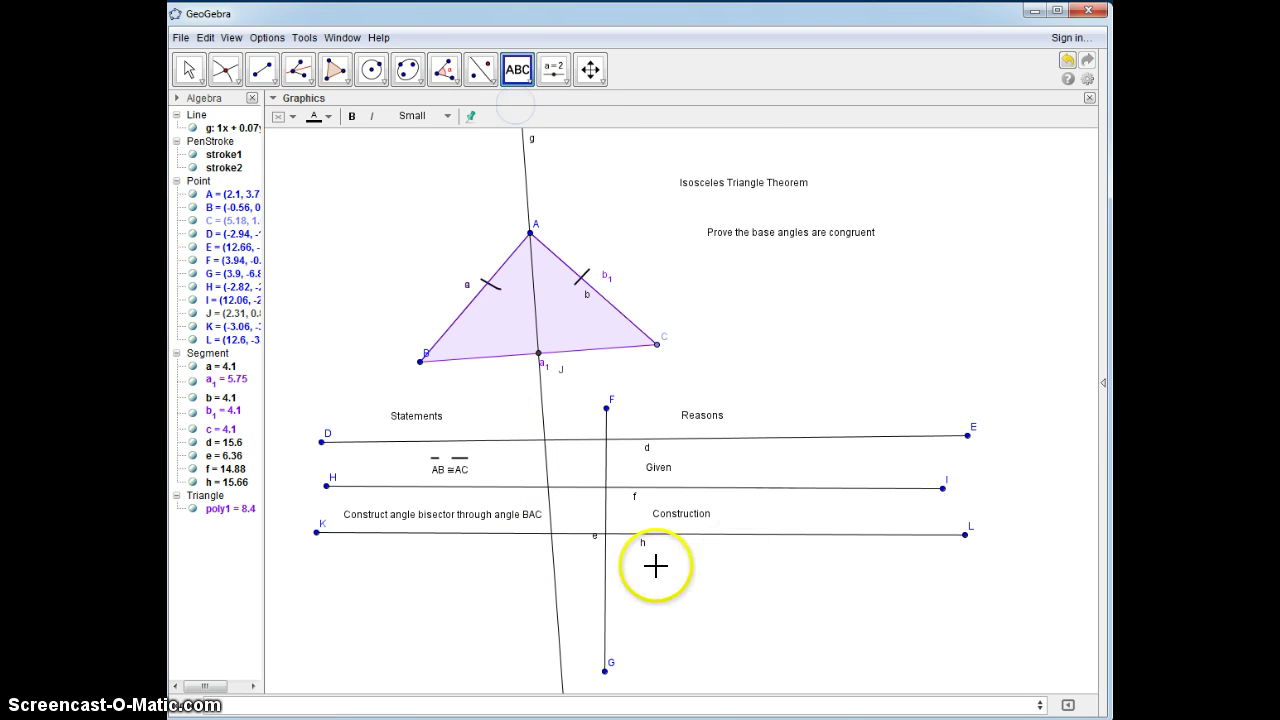
click(664, 570)
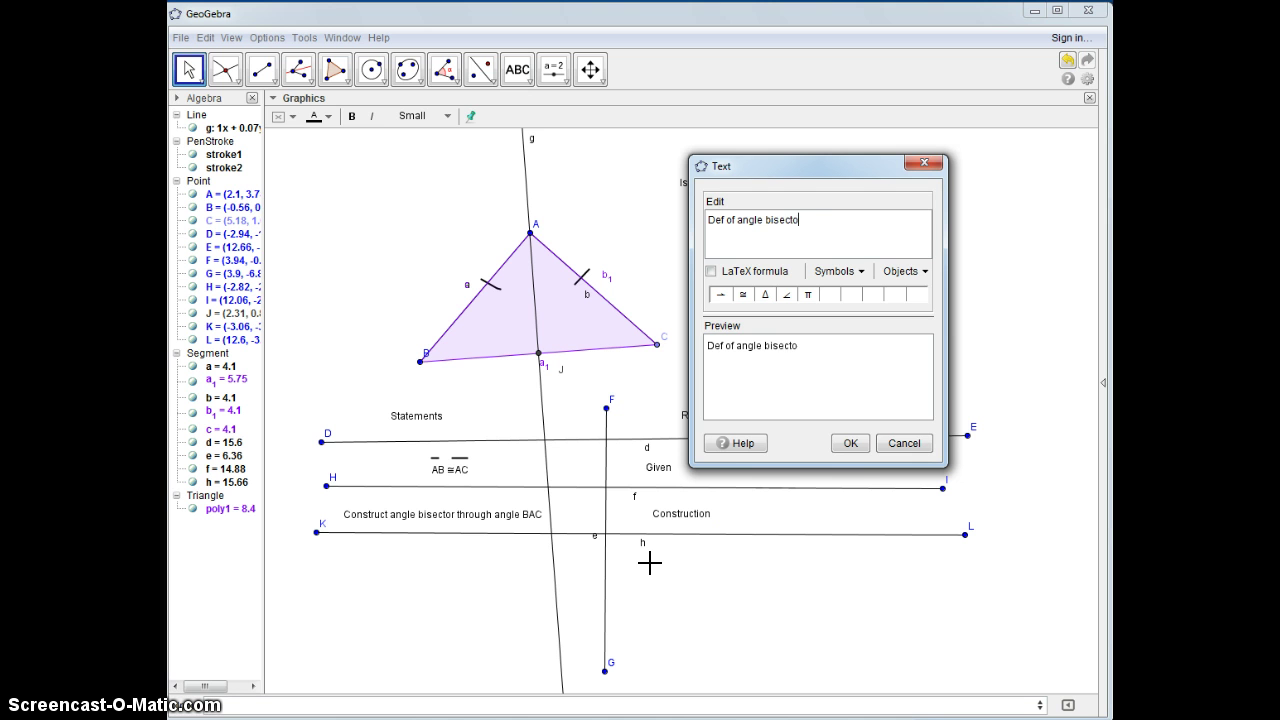
click(855, 478)
click(850, 443)
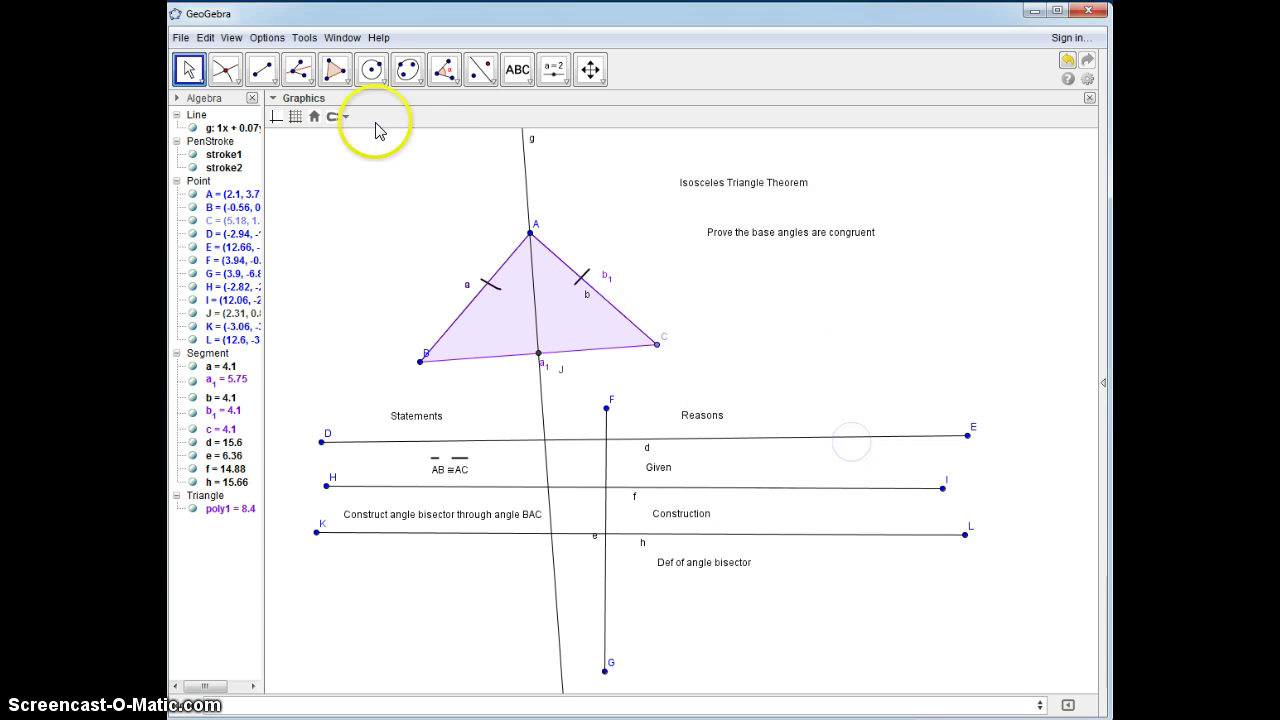
- Draw freehand congruence marks with the Pen tool on the two angles at A beside the bisector
click(524, 88)
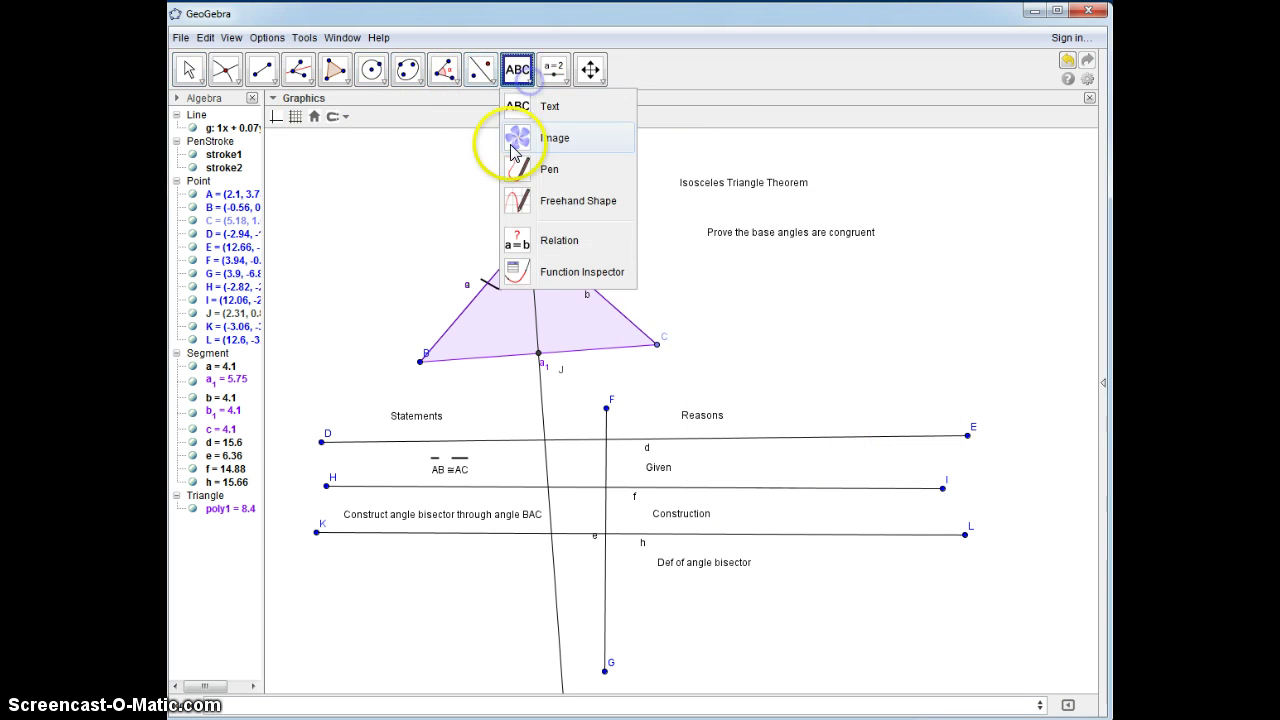
click(528, 169)
drag(515, 248, 544, 247)
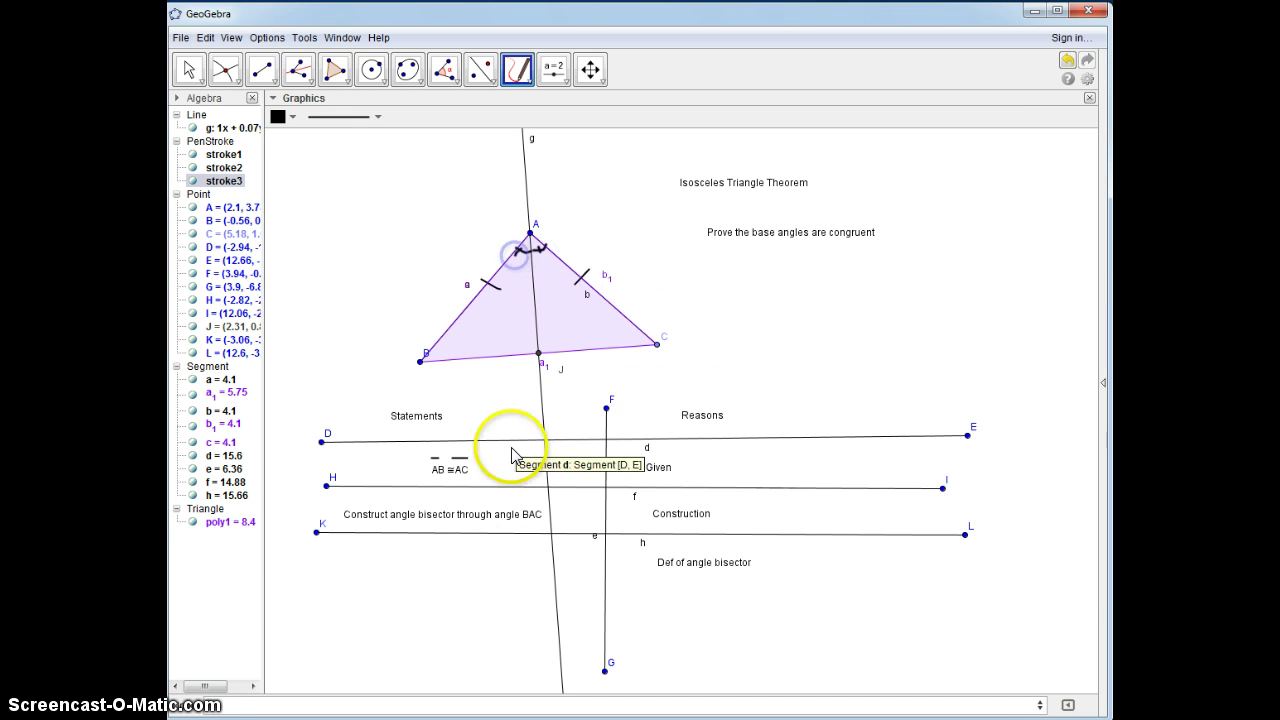
- Add the text "∠BAJ ≅ ∠JAC" as the third entry in the Statements column
click(517, 72)
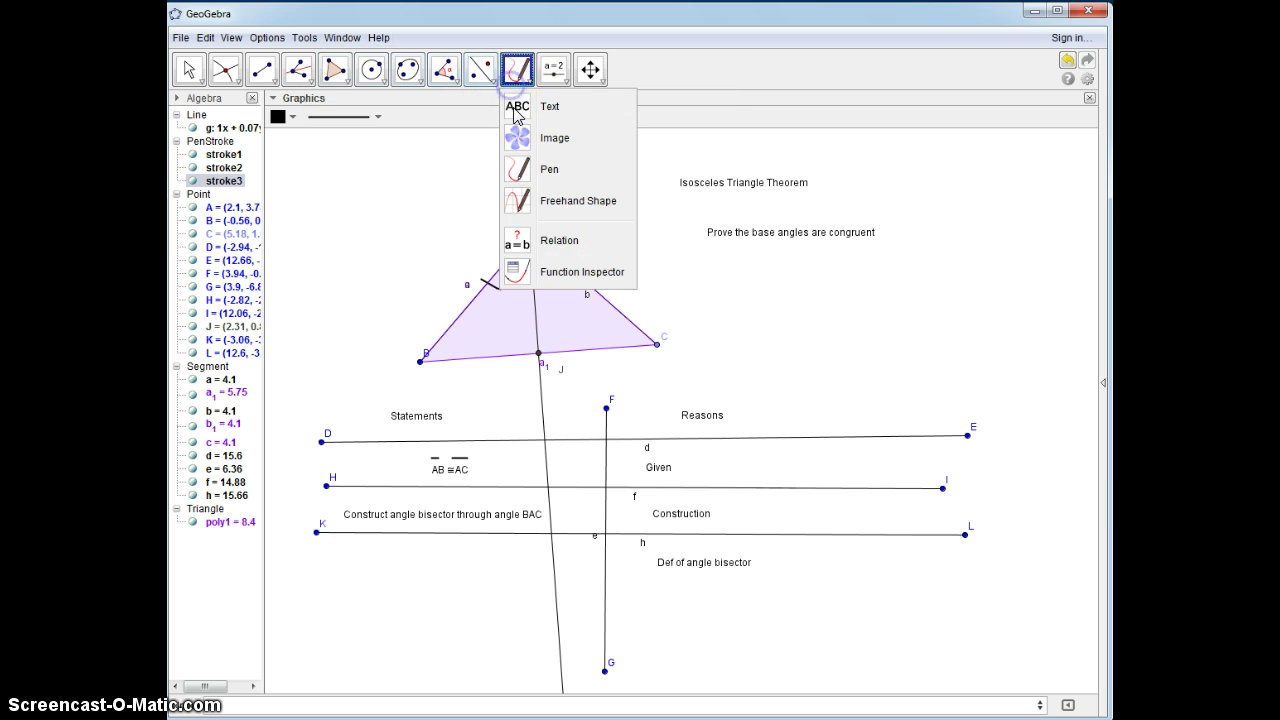
click(515, 105)
click(340, 569)
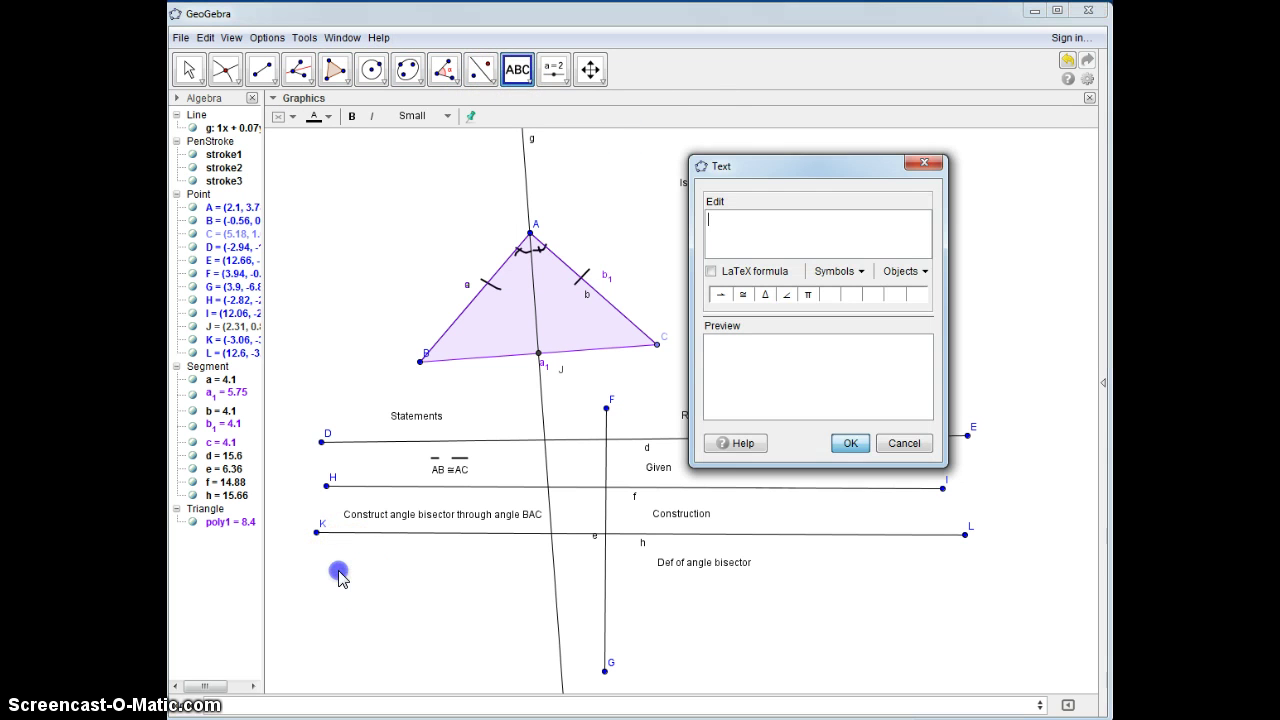
click(785, 295)
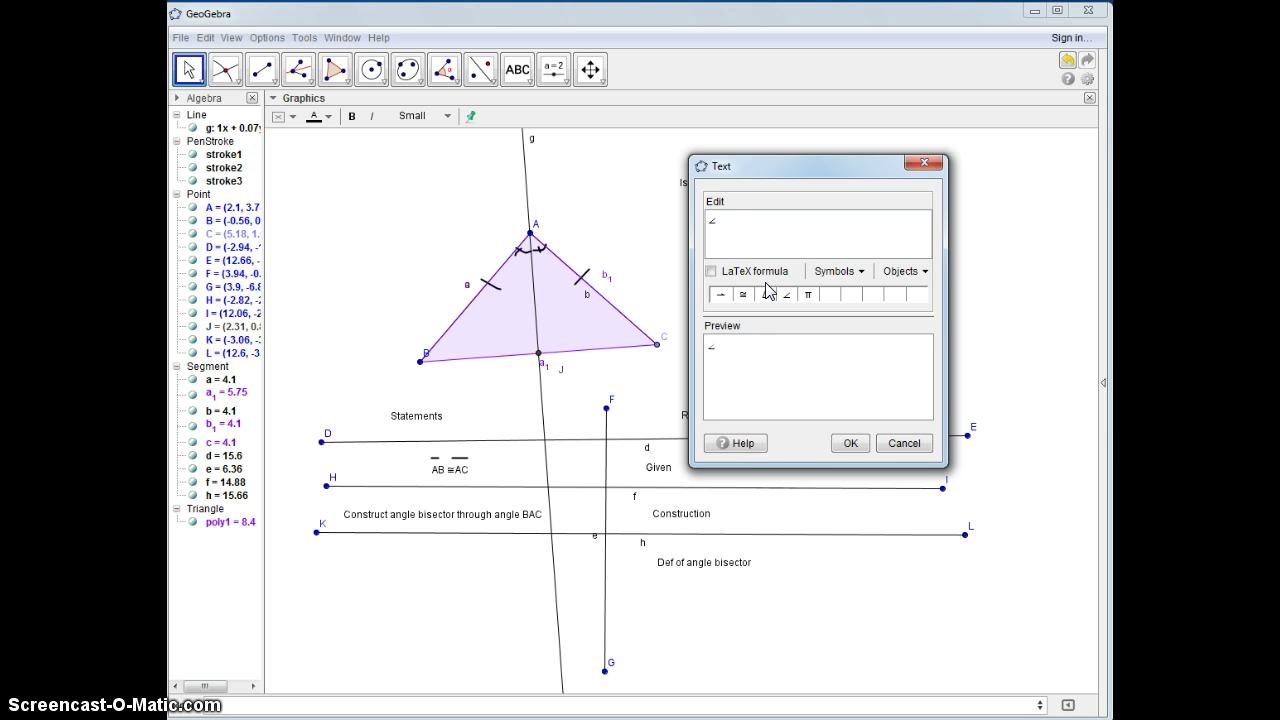
click(720, 222)
click(743, 295)
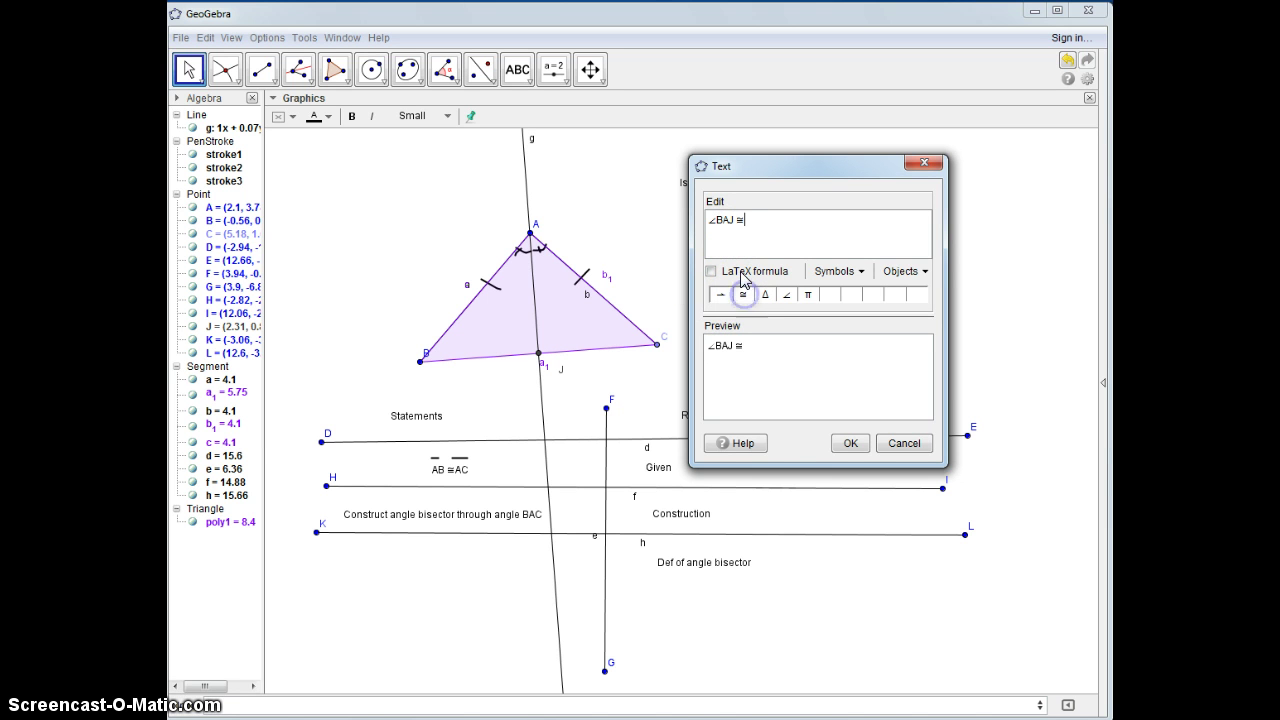
click(786, 295)
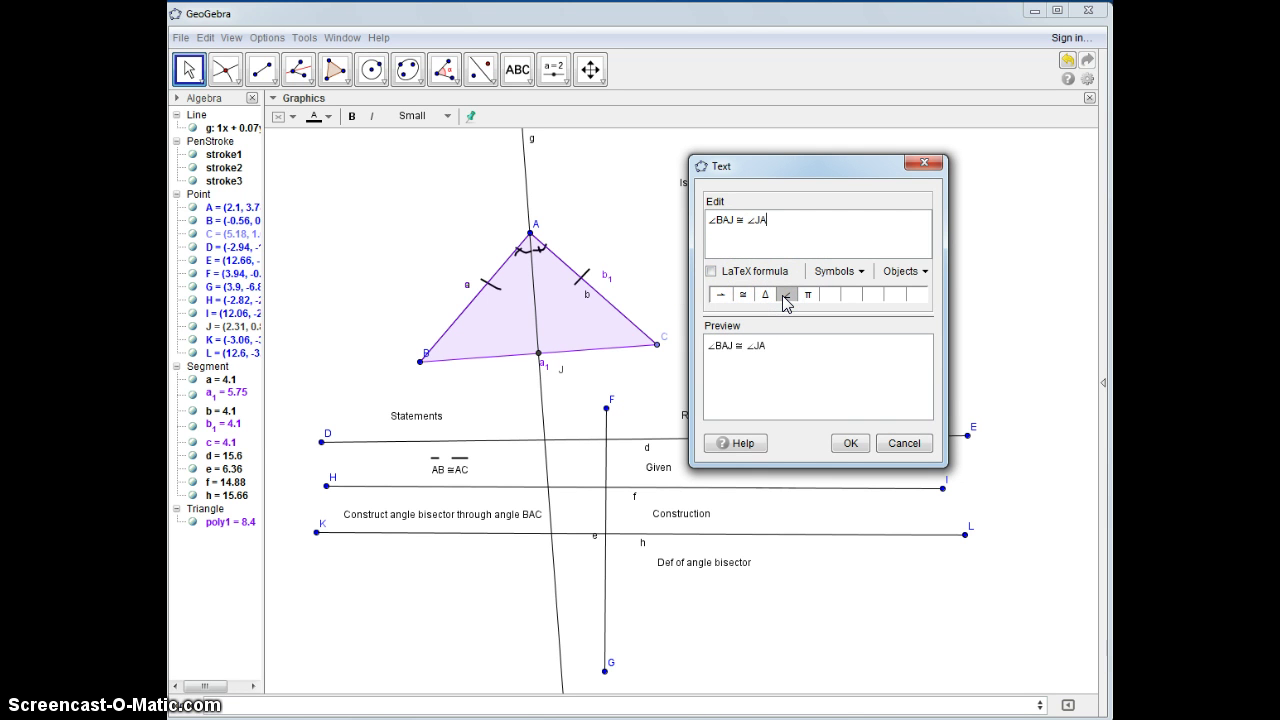
click(848, 440)
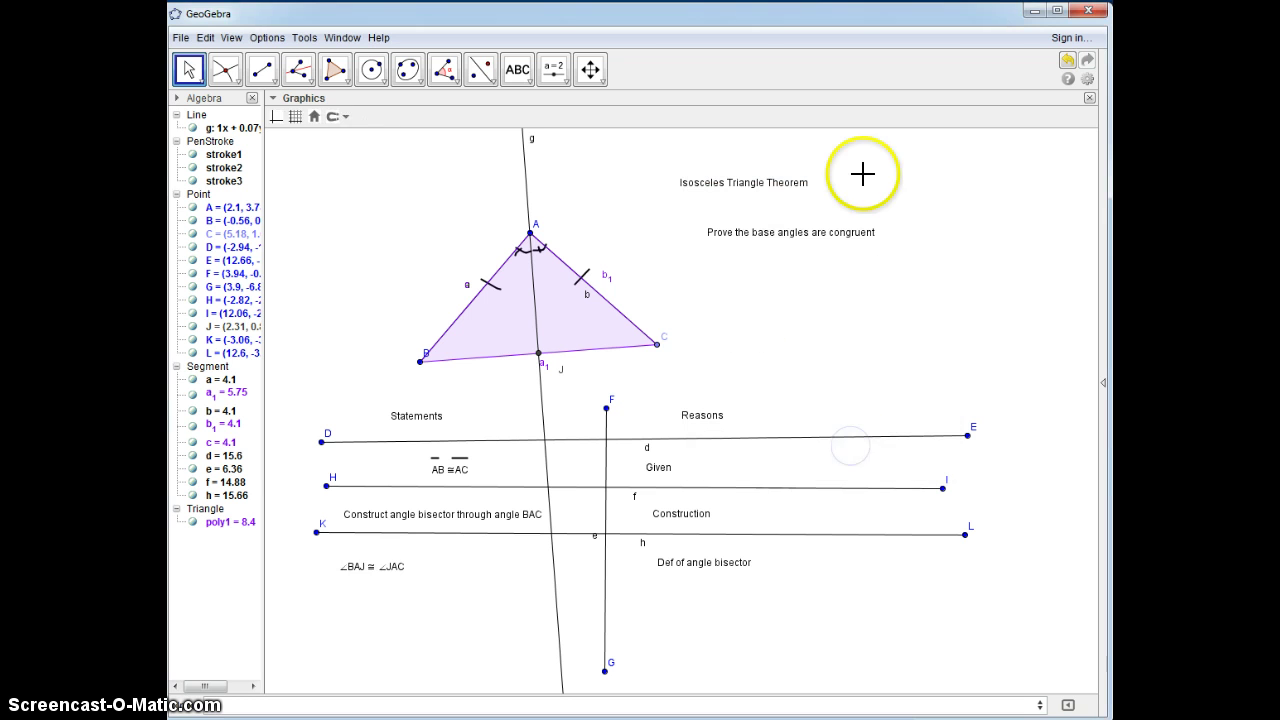
- Draw a nearly horizontal segment about 14.3 long below the third proof row, spanning both columns
click(262, 69)
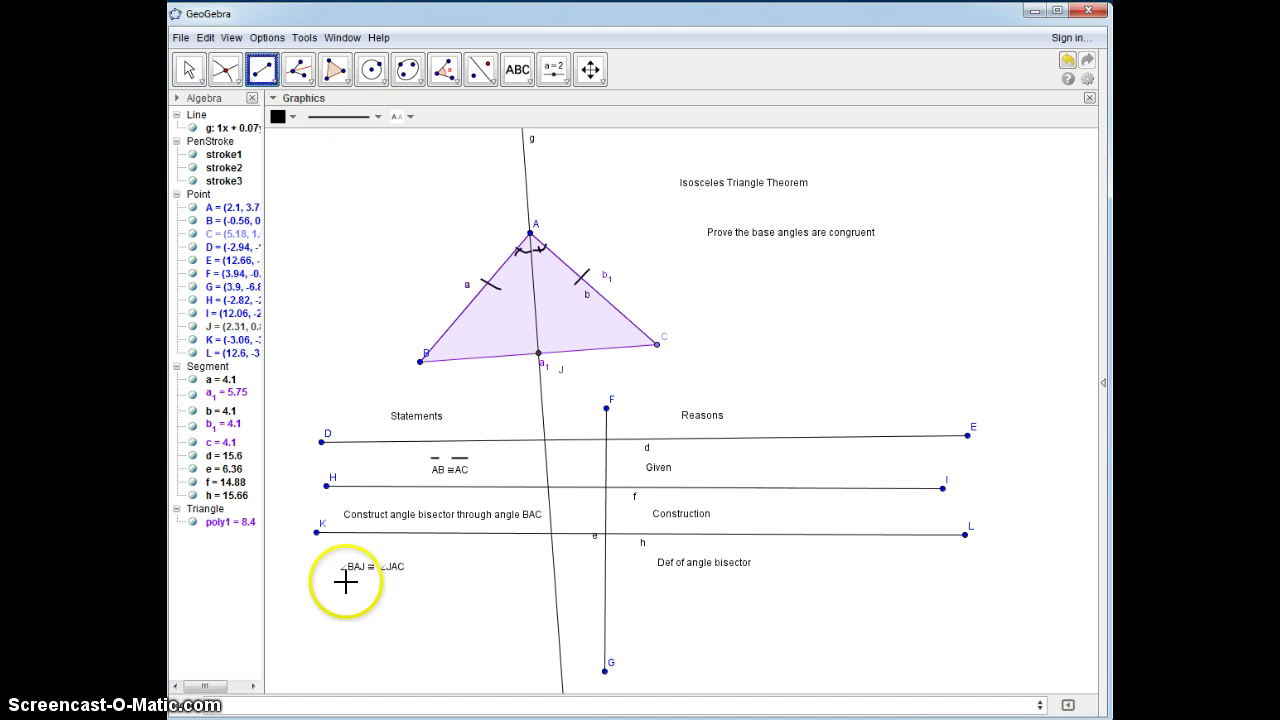
click(353, 582)
click(946, 575)
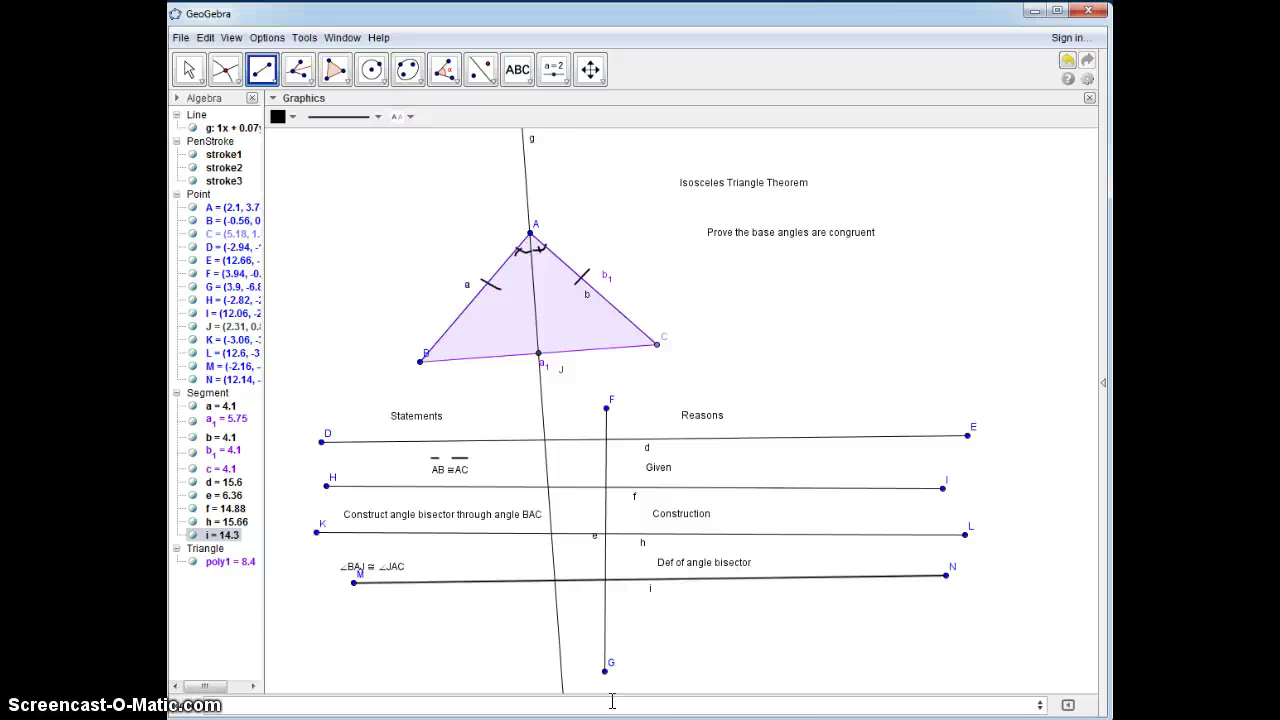
- Add the text "AJ ≅ AJ" as the fourth statement and move it toward the middle of the Statements column
click(517, 69)
click(315, 630)
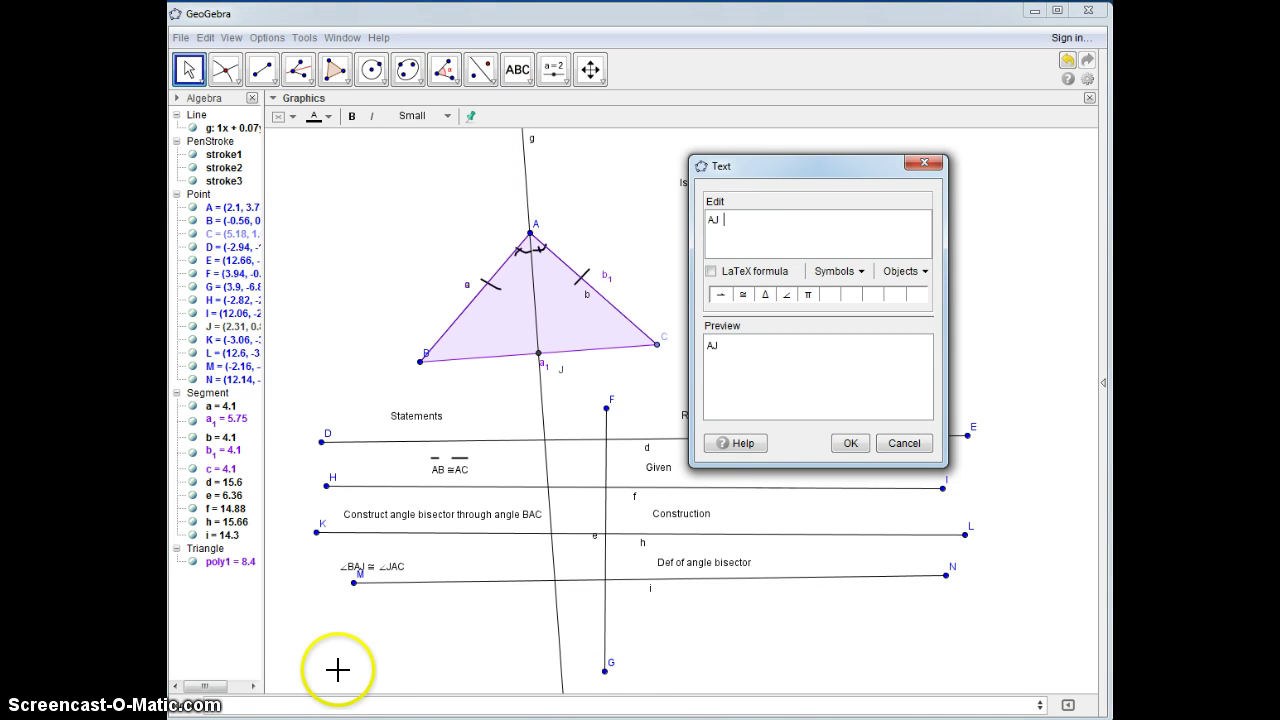
click(740, 295)
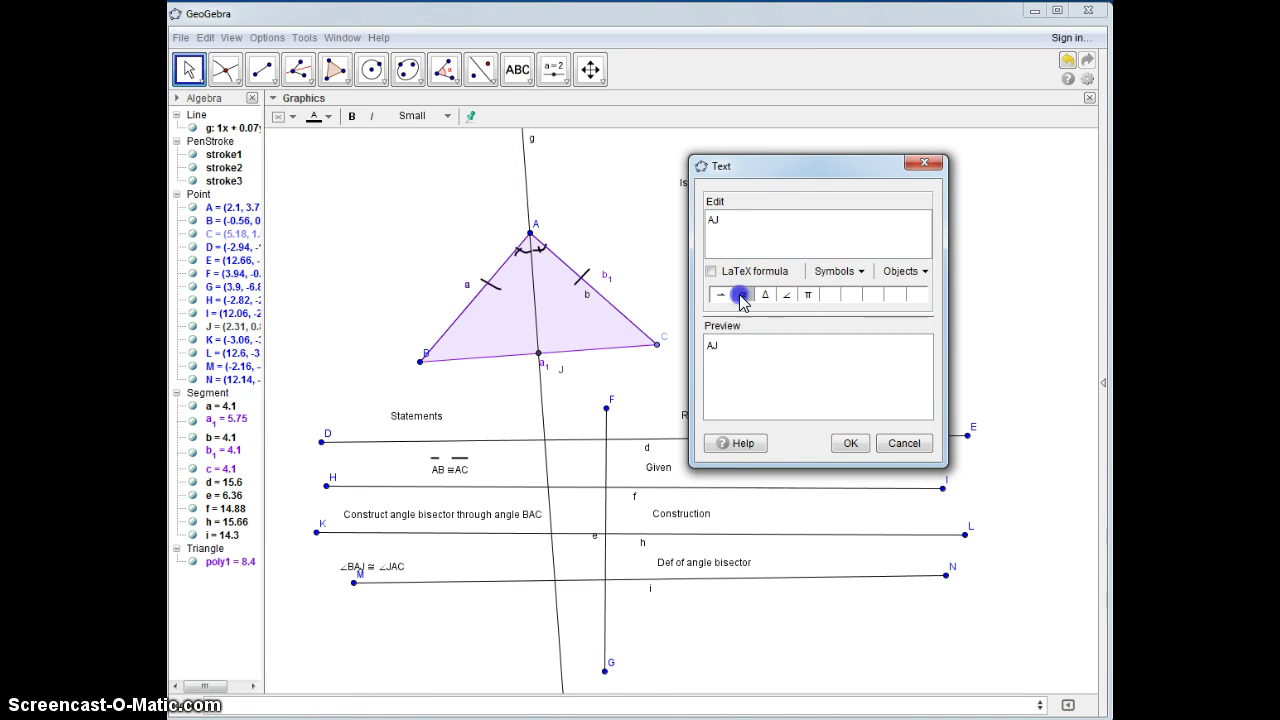
text(AJ)
click(850, 443)
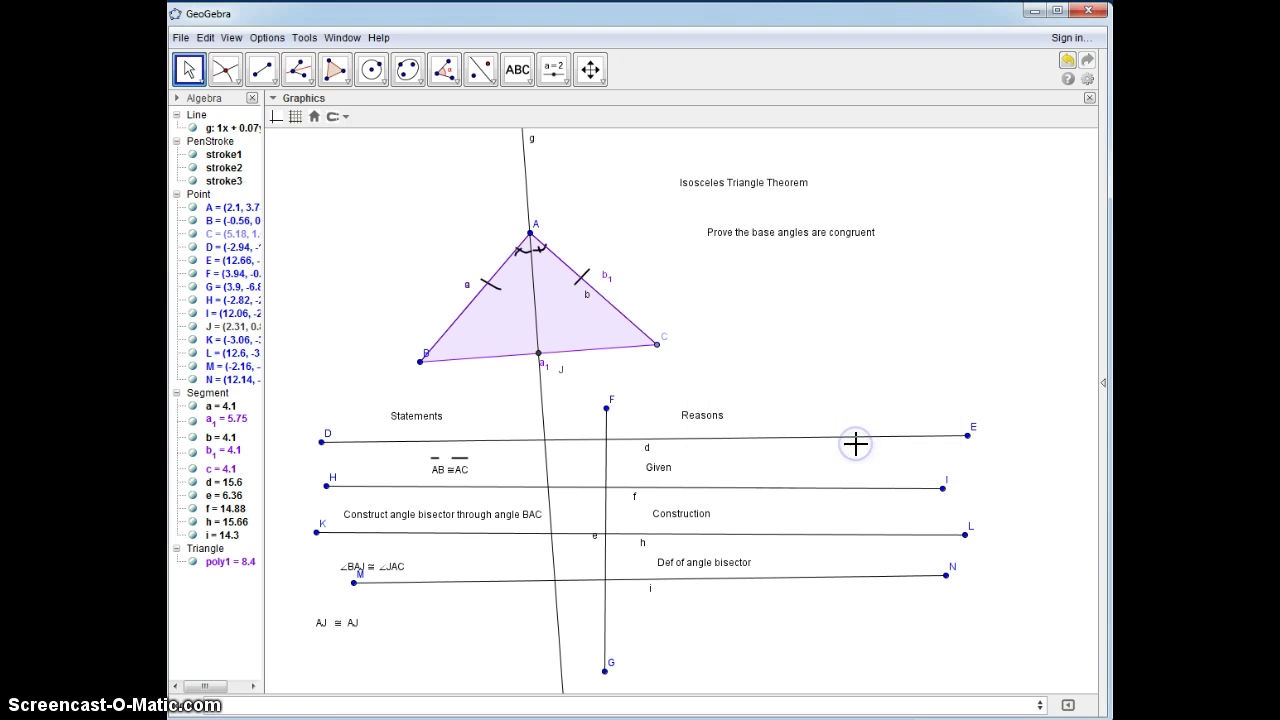
click(188, 69)
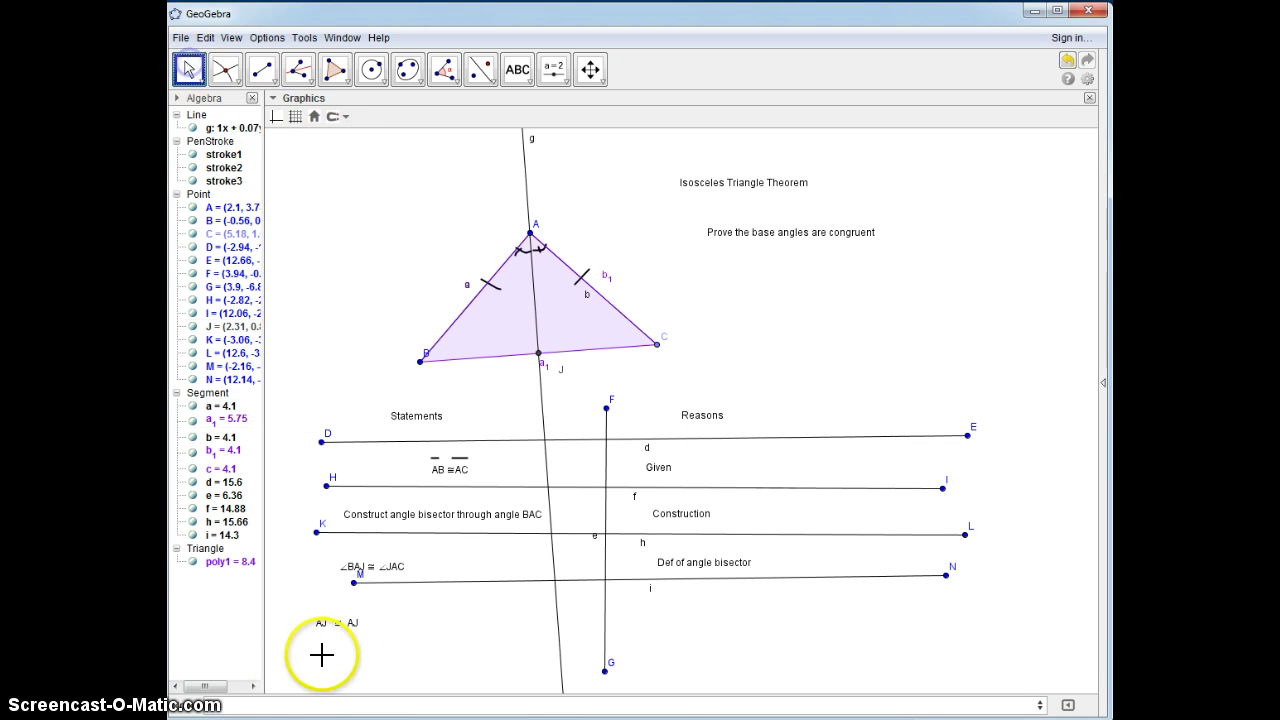
drag(330, 635, 405, 624)
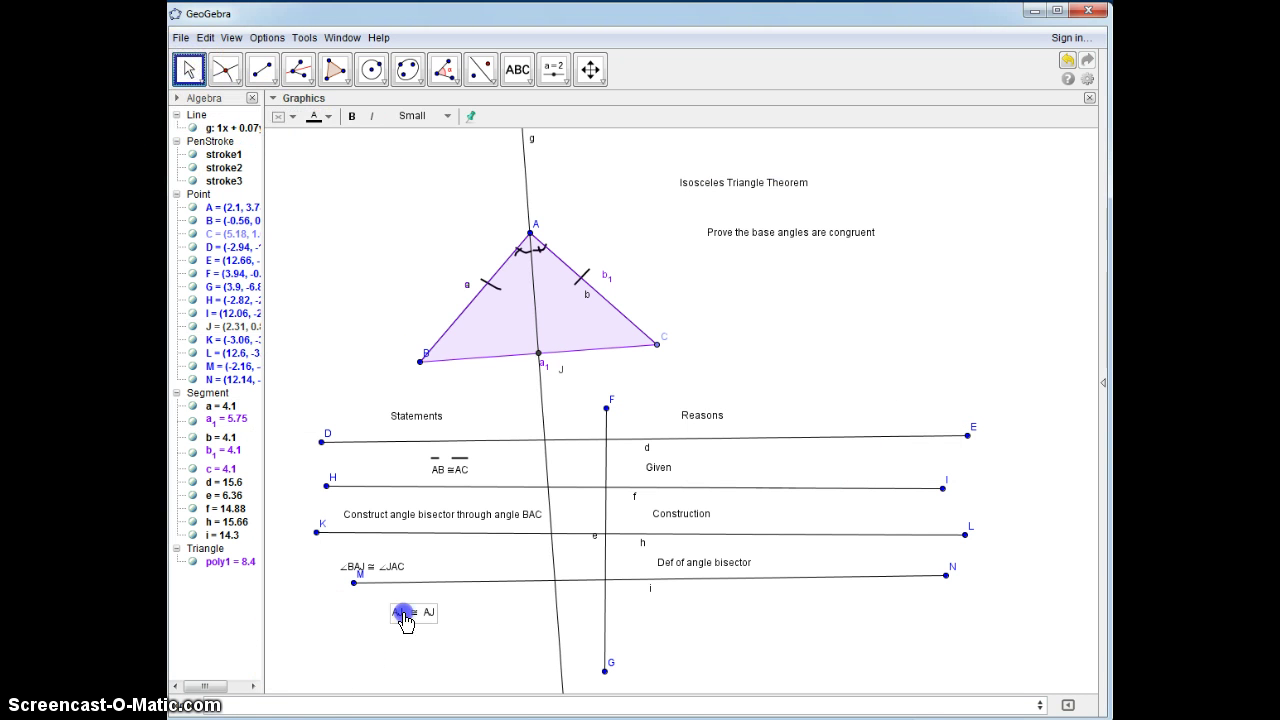
- Draw freehand segment bars above both AJ labels in the fourth statement with the Pen tool
click(525, 76)
click(549, 169)
drag(388, 596, 410, 596)
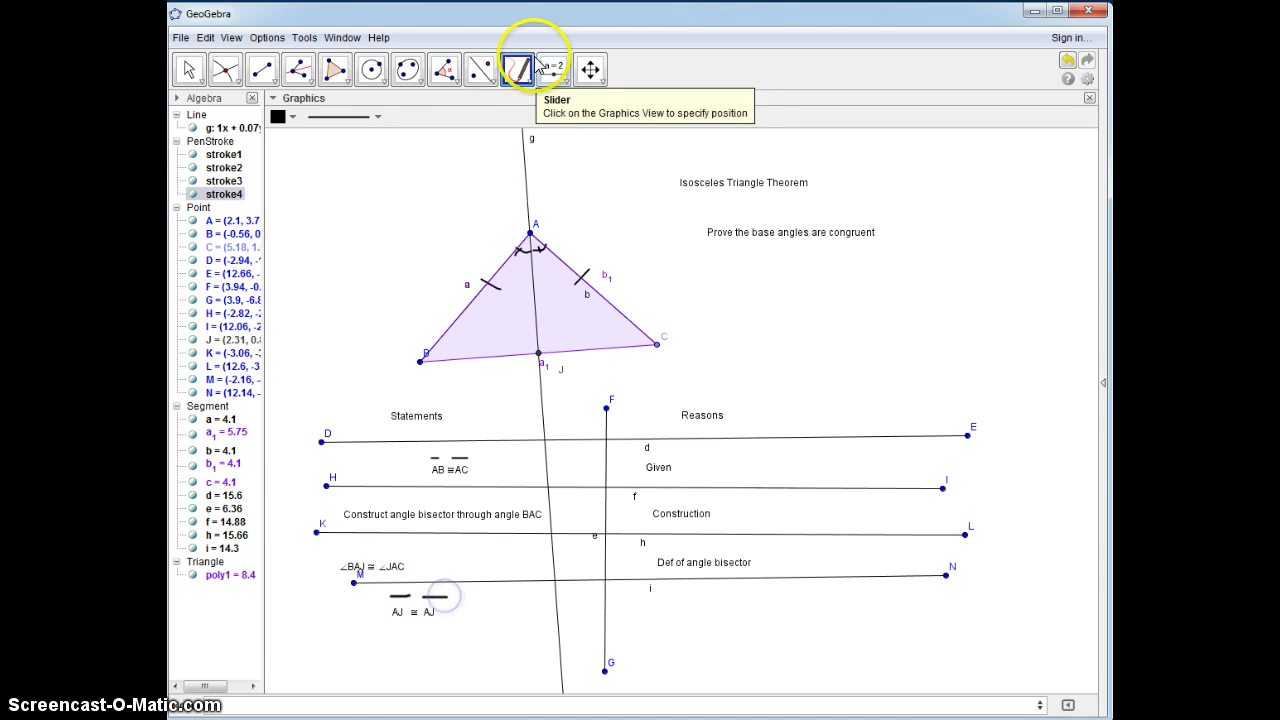
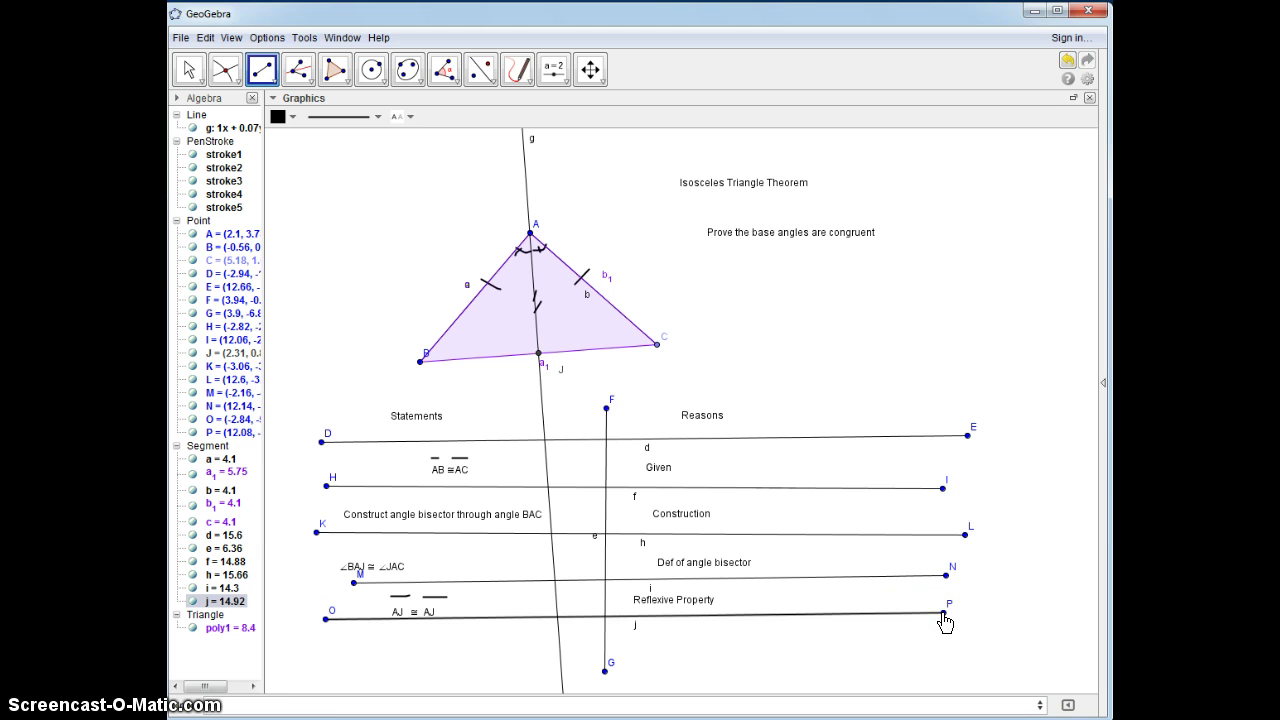
- Complete the nearly horizontal segment, about 14.9 long, below the fourth proof row so it spans both columns
click(942, 613)
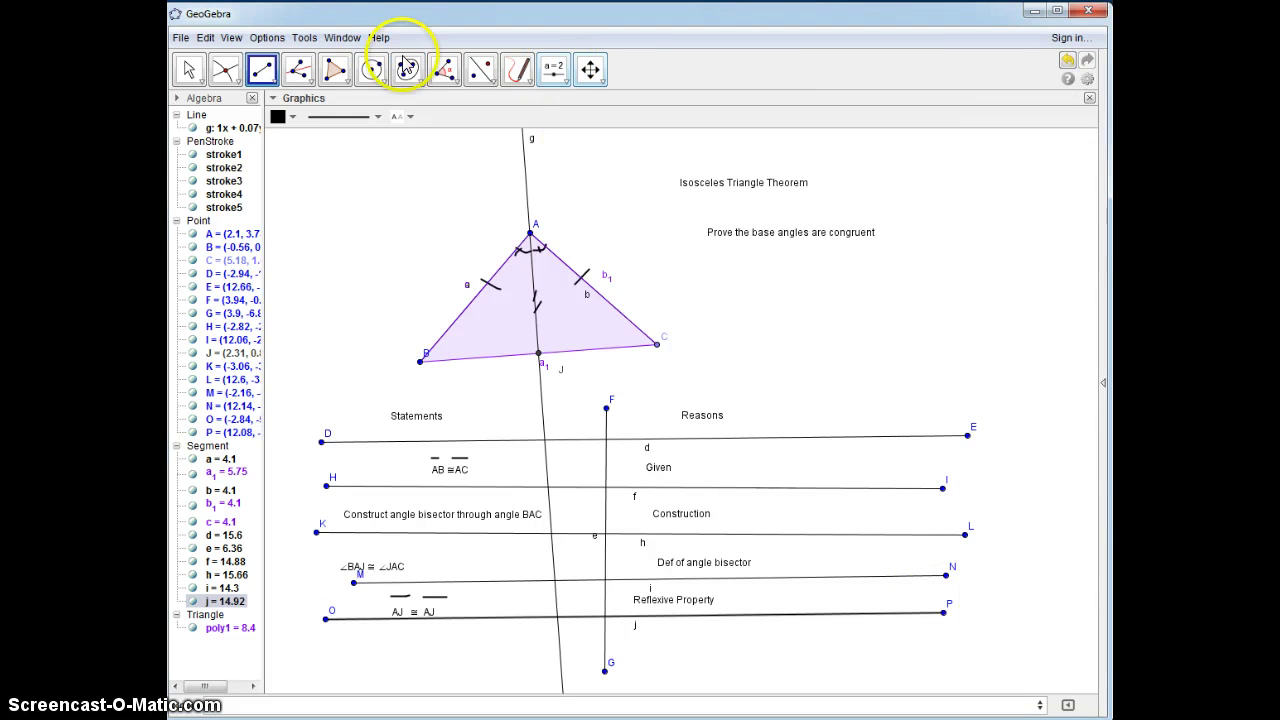
- Create a triangle polygon through points A, B and J over one half of triangle ABC
click(335, 69)
click(530, 234)
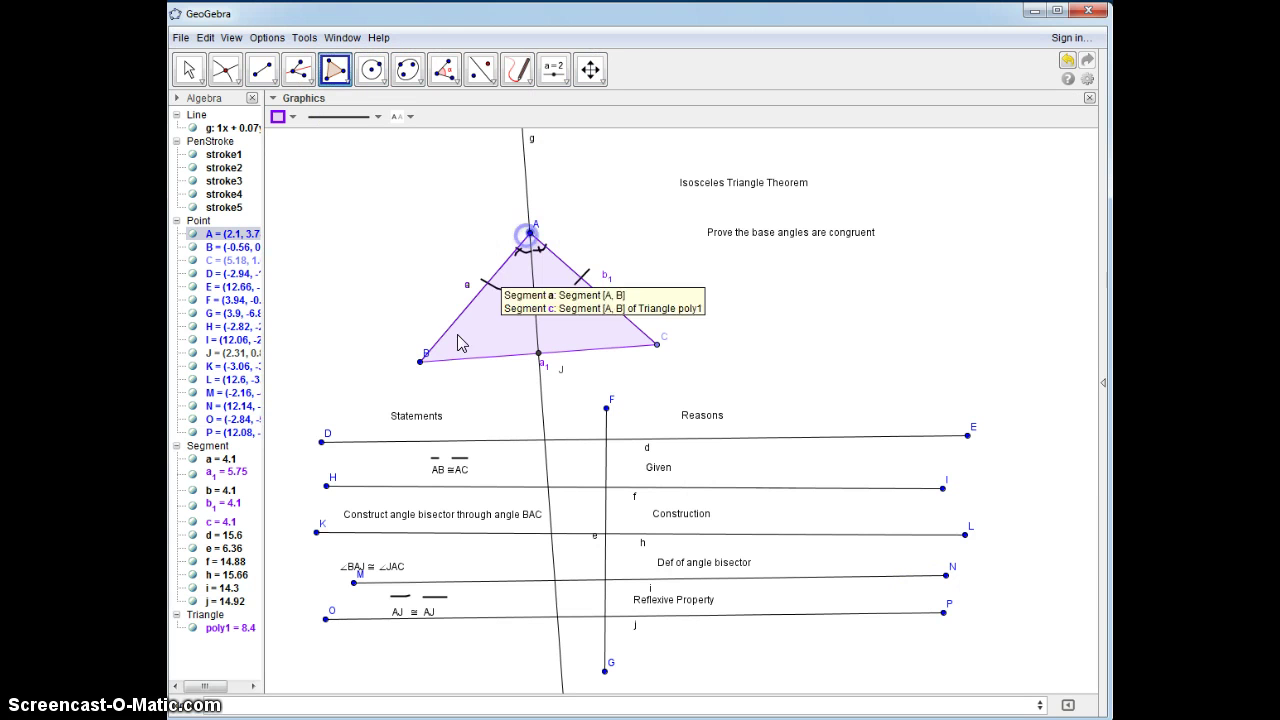
click(420, 361)
click(538, 352)
click(529, 240)
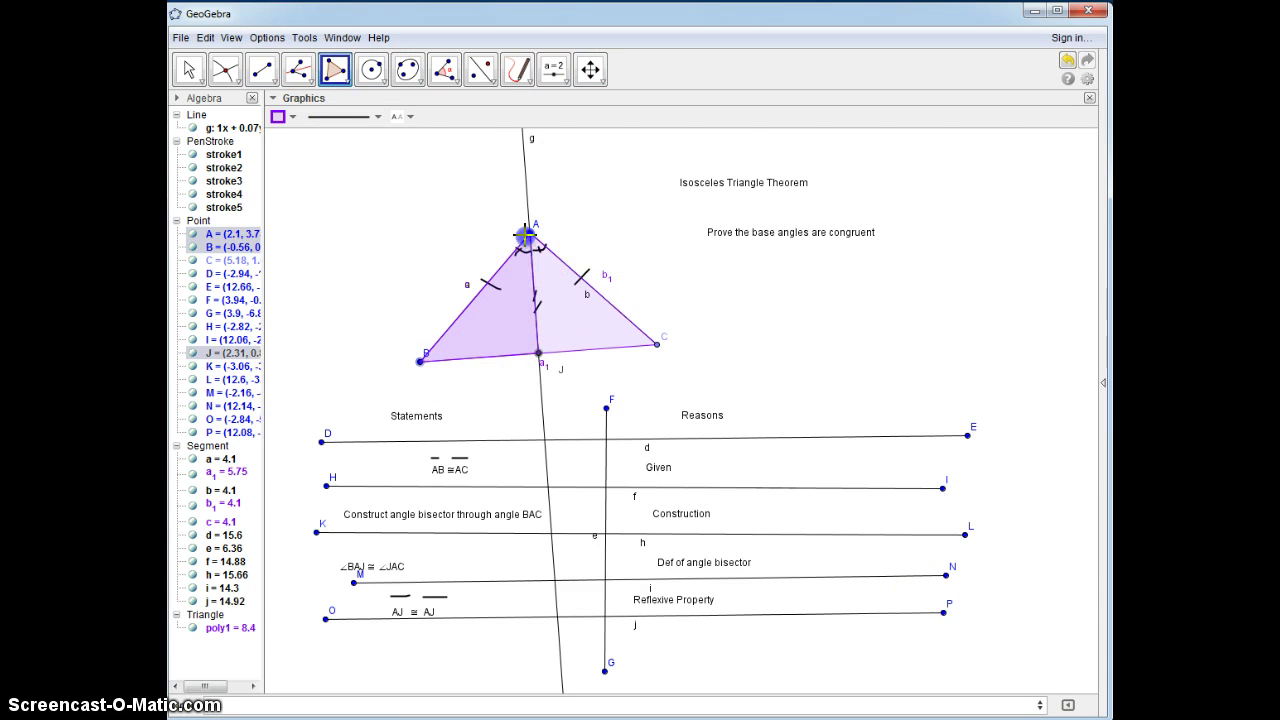
- Change the color of triangle ABJ to light blue
right_click(494, 328)
click(562, 495)
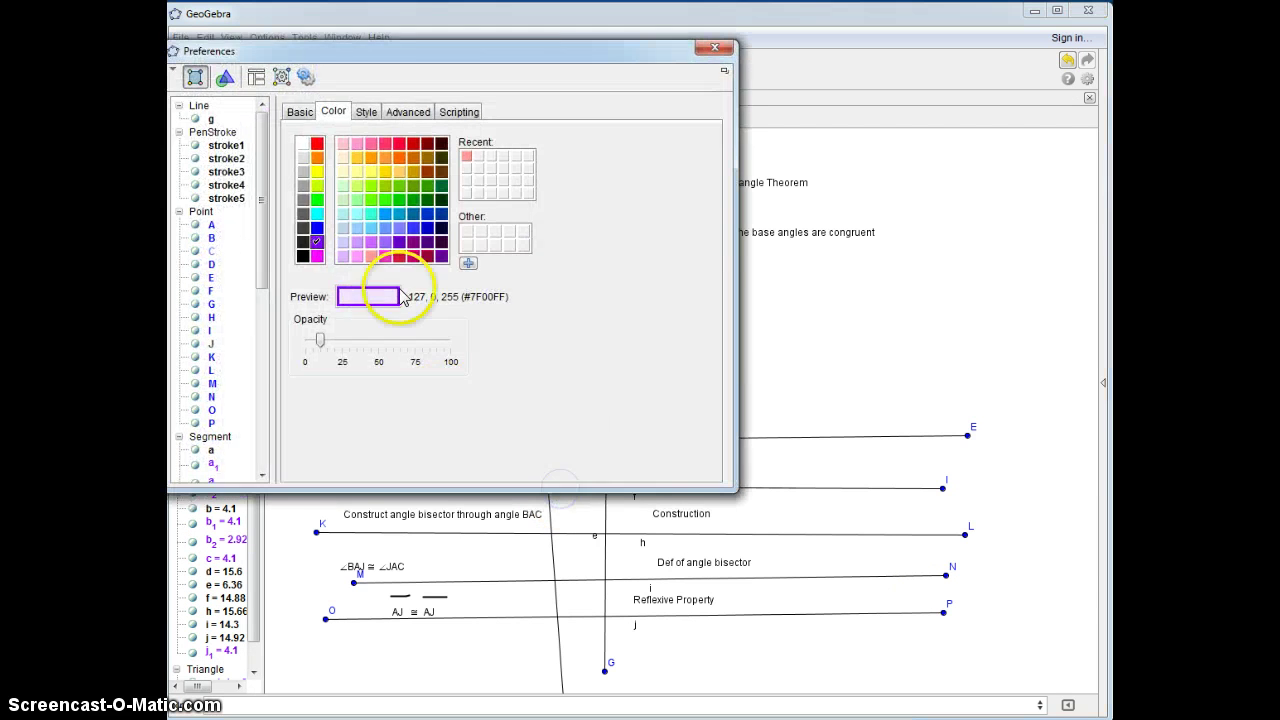
click(398, 227)
click(716, 46)
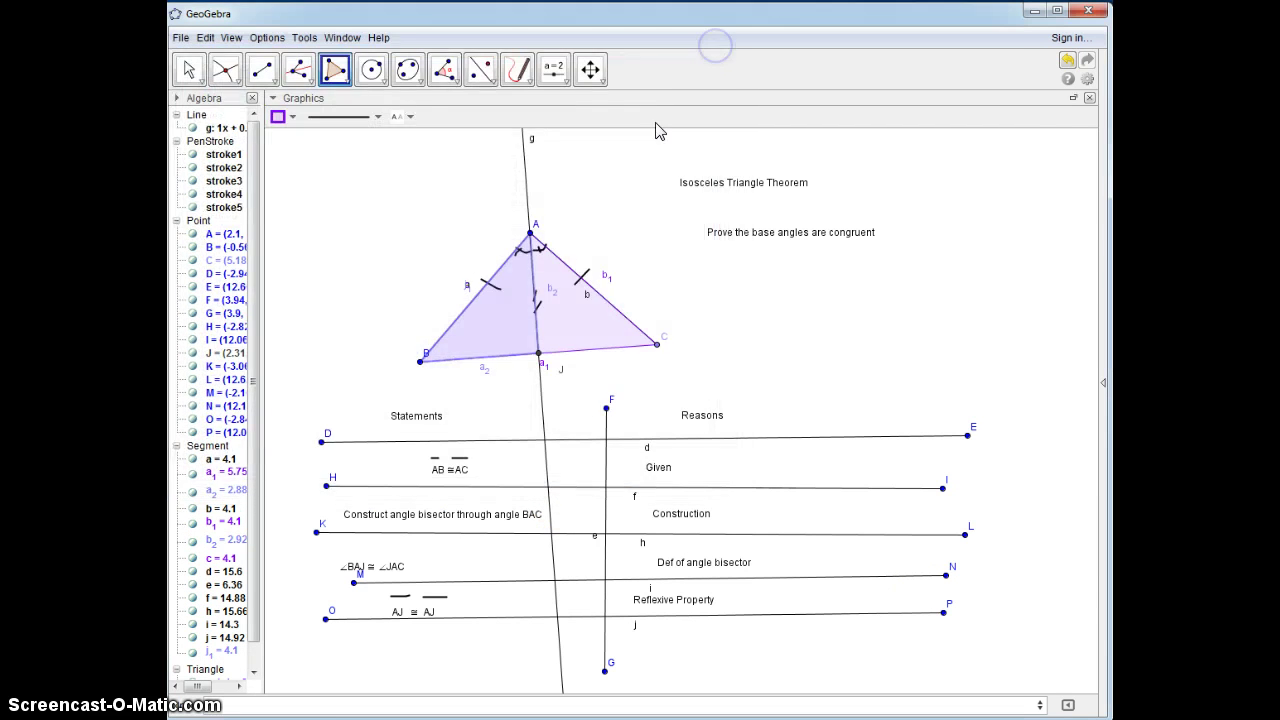
- Create a triangle polygon through points A, J and C over the other half of triangle ABC
click(529, 232)
click(538, 352)
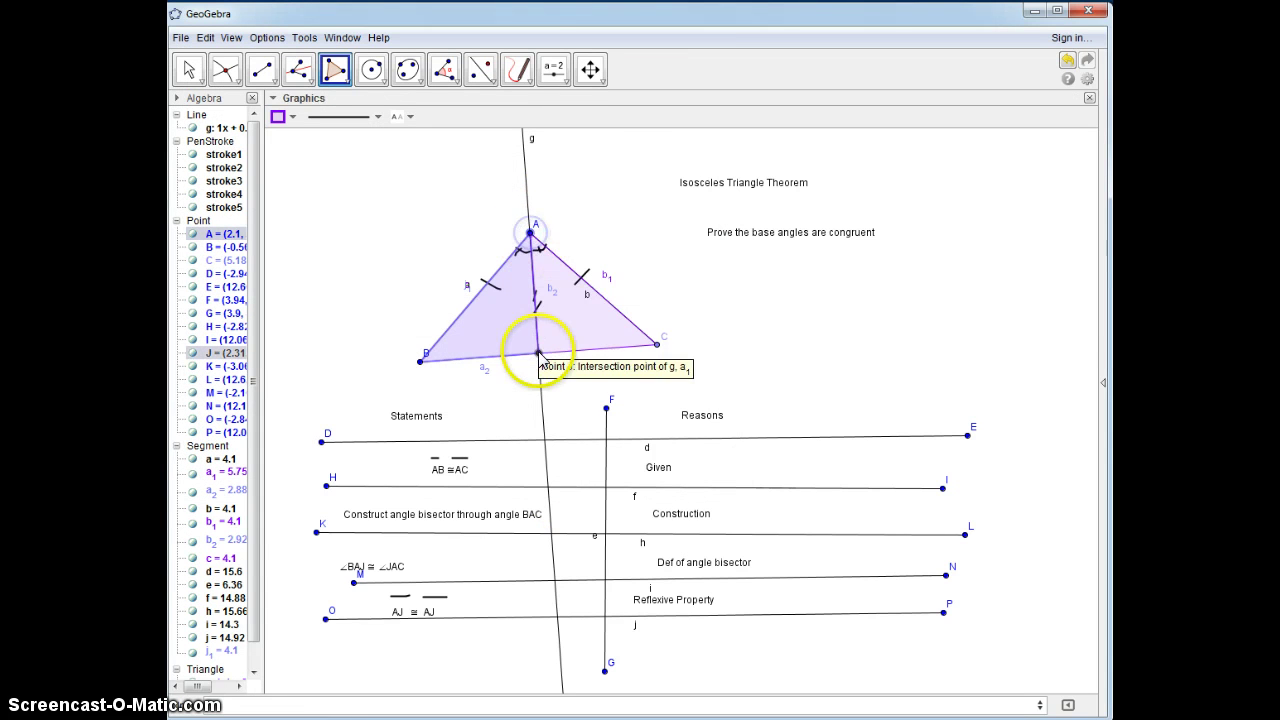
click(657, 344)
click(529, 232)
- Change the color of triangle AJC to light orange (#FFCC66)
right_click(585, 325)
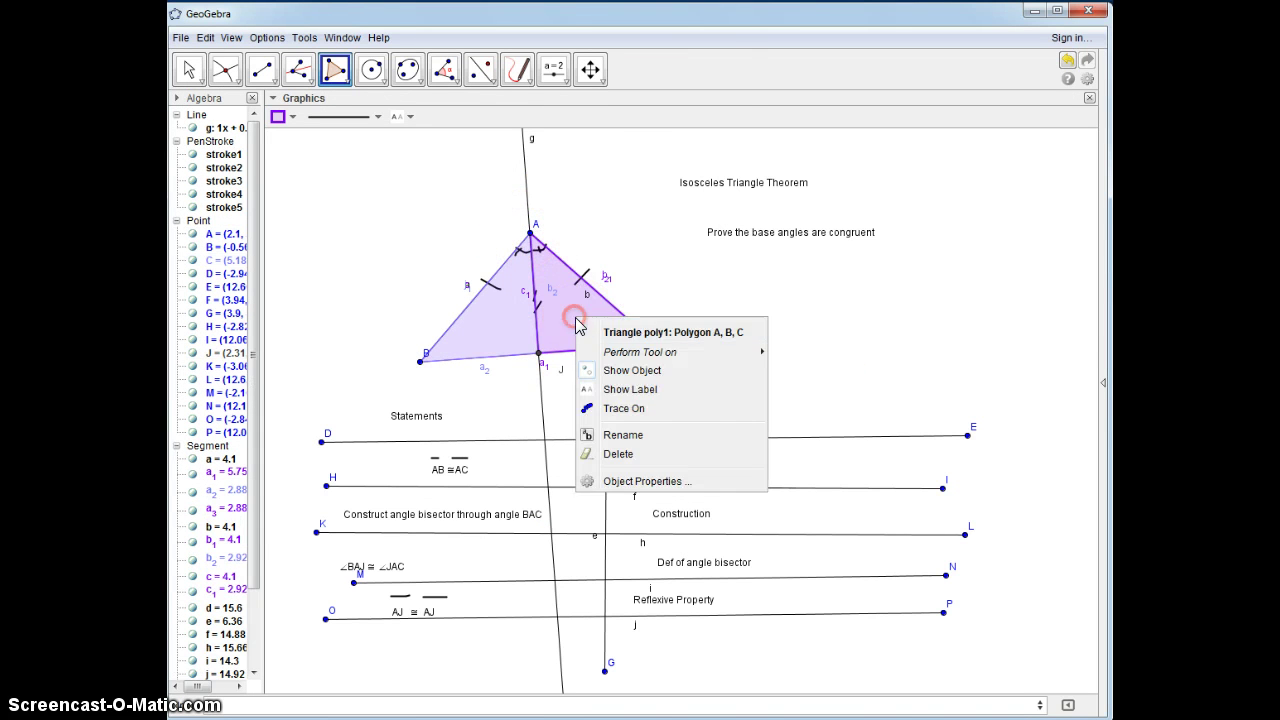
click(676, 471)
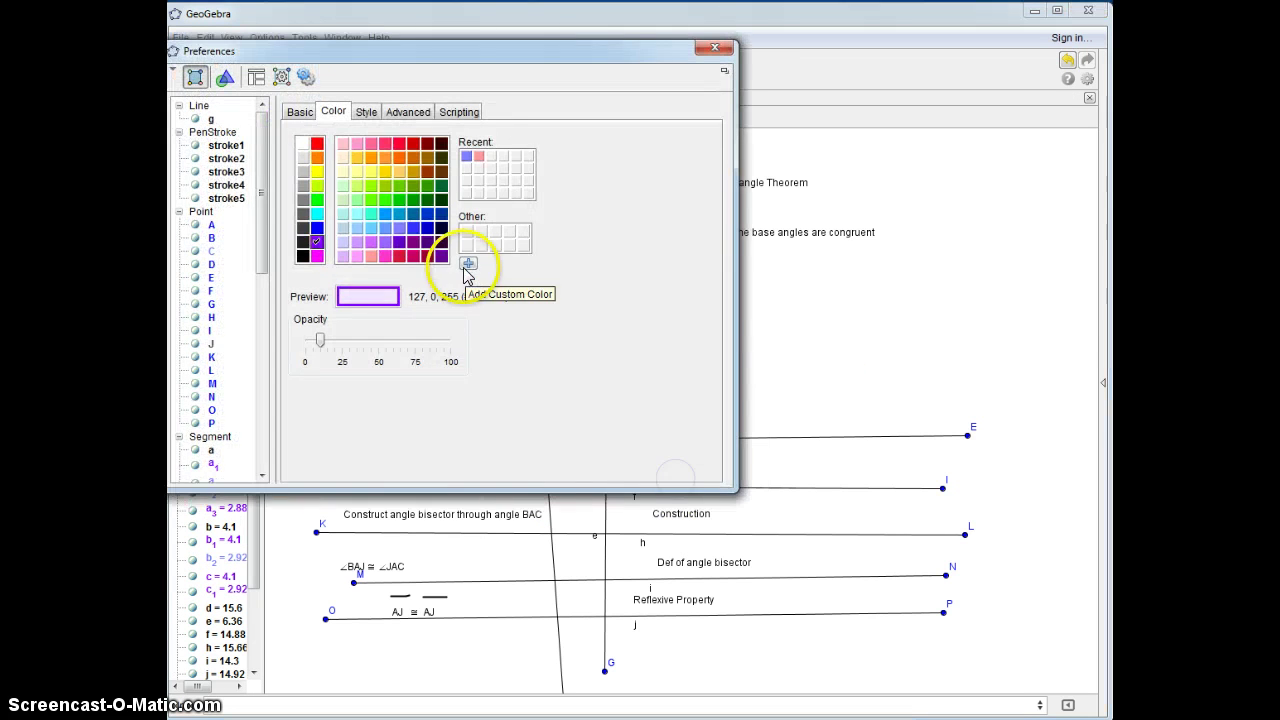
click(406, 172)
click(398, 172)
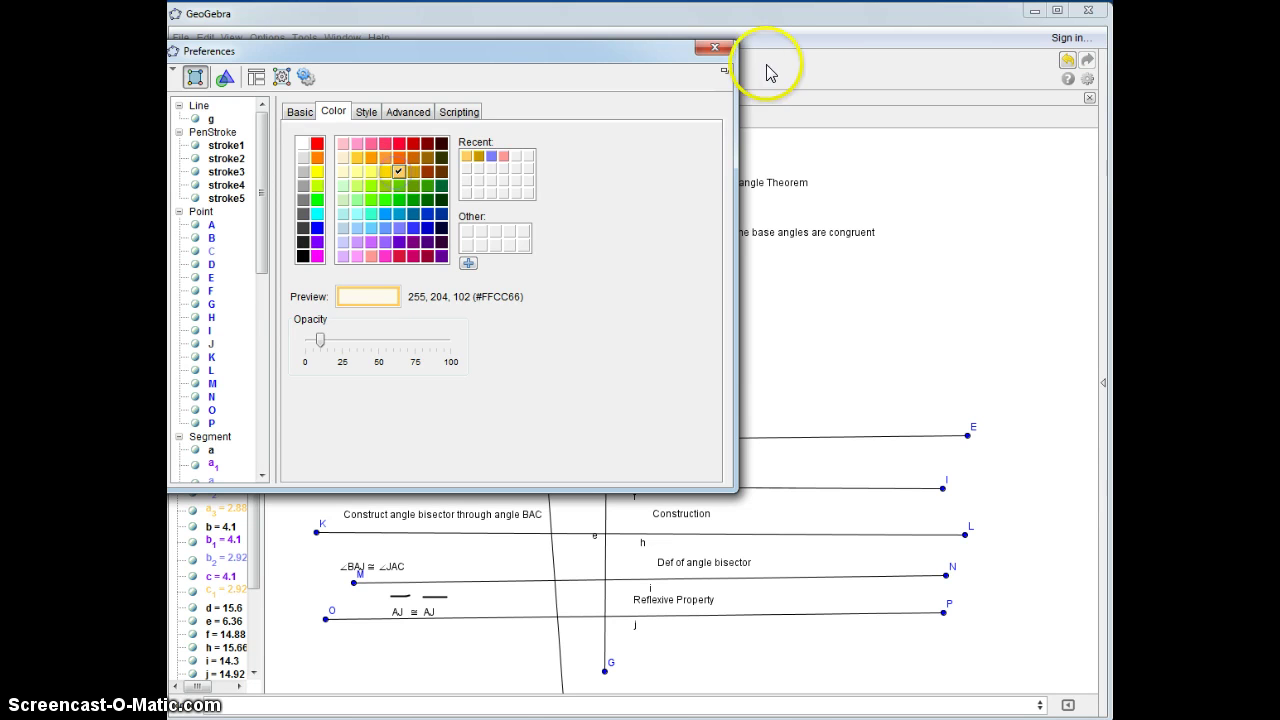
click(714, 47)
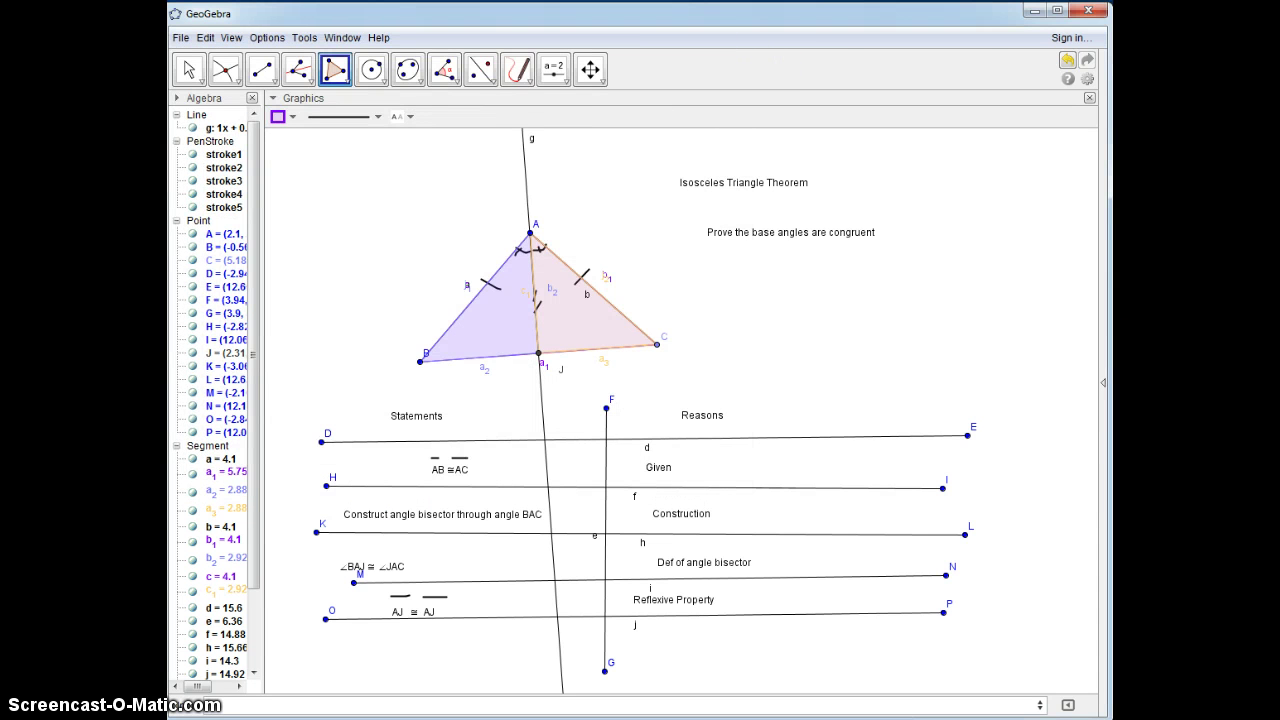
- Add the text "ΔBAJ ≅ ΔCAJ" as the fifth entry in the Statements column
click(517, 67)
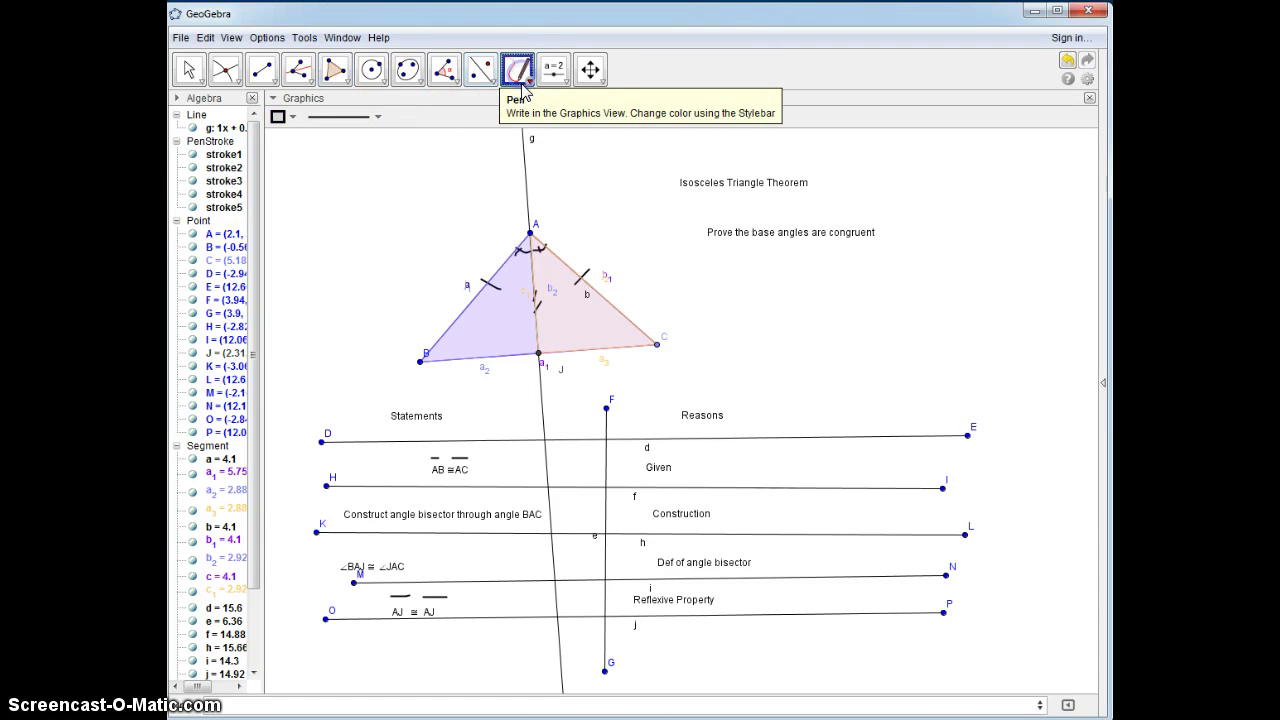
click(520, 107)
click(343, 636)
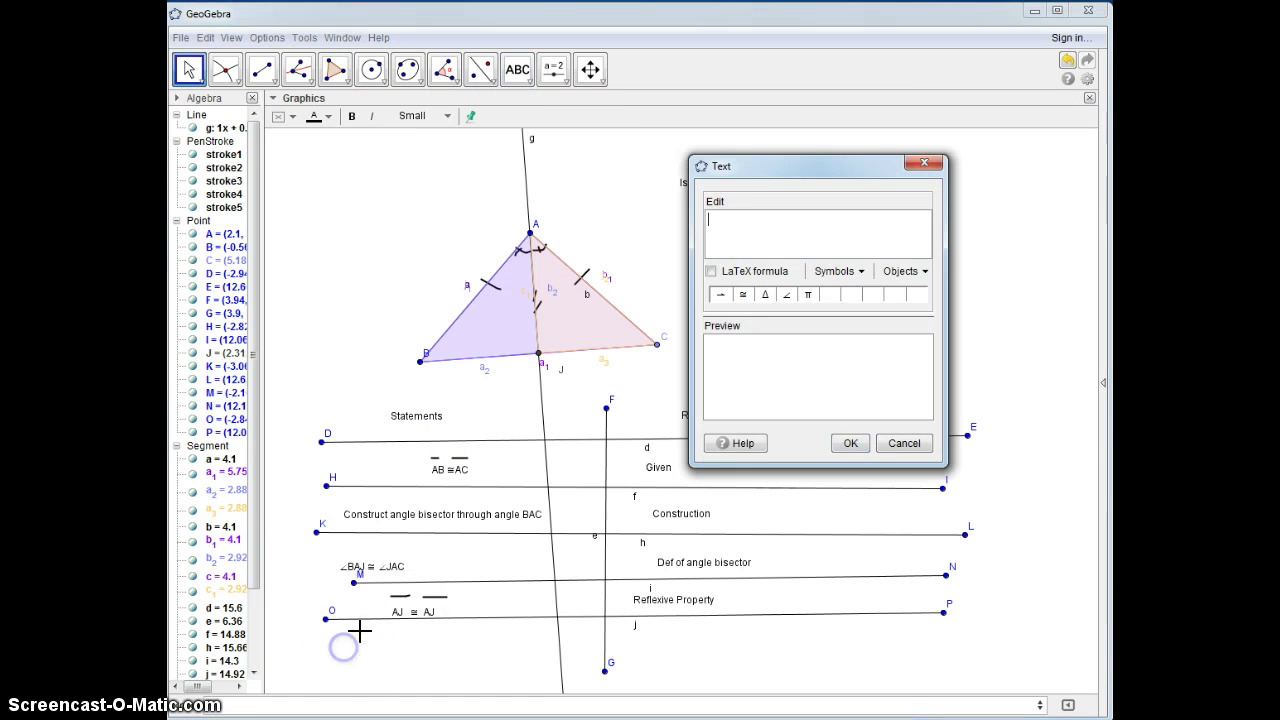
click(765, 294)
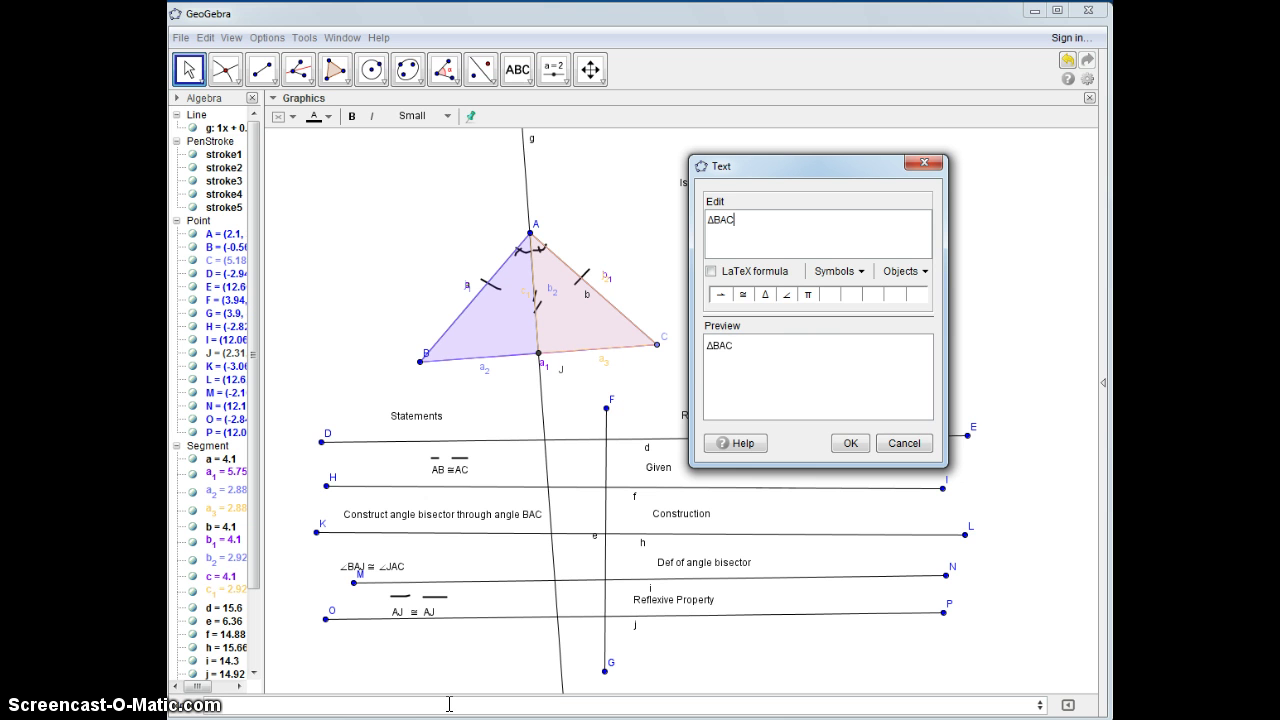
click(740, 296)
click(743, 296)
click(763, 296)
click(762, 299)
text(CAJ)
click(723, 222)
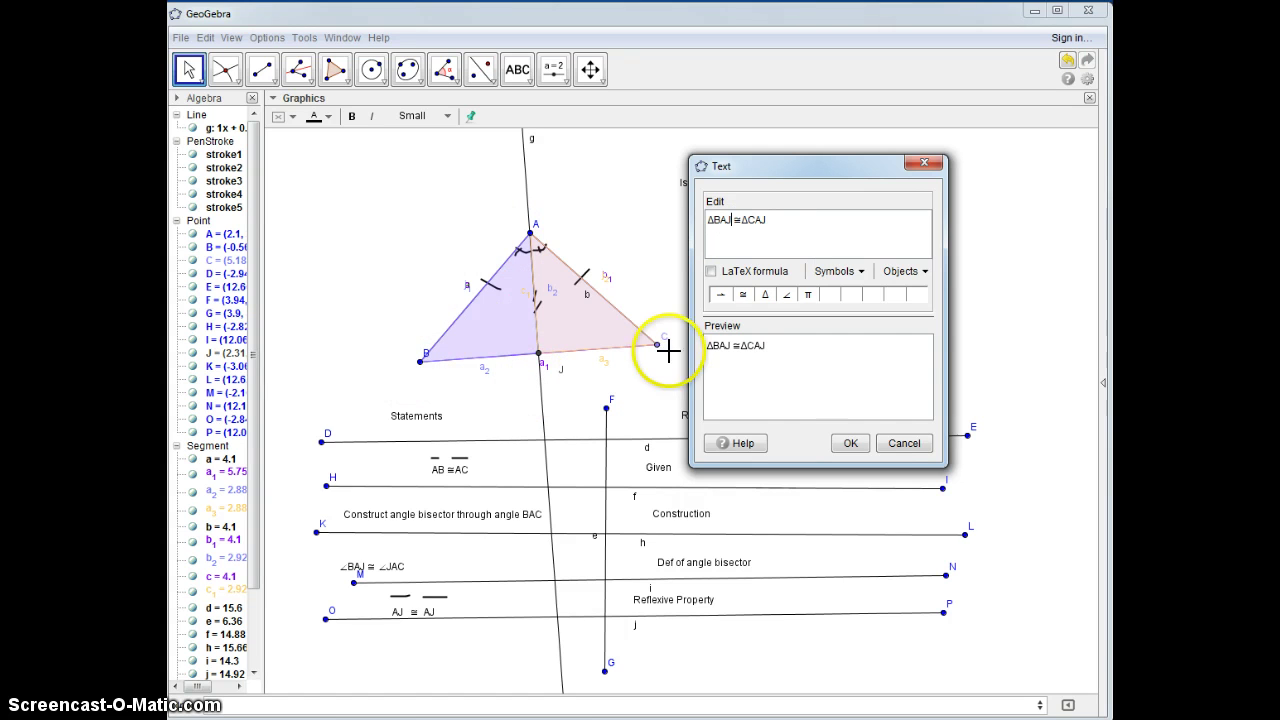
click(848, 444)
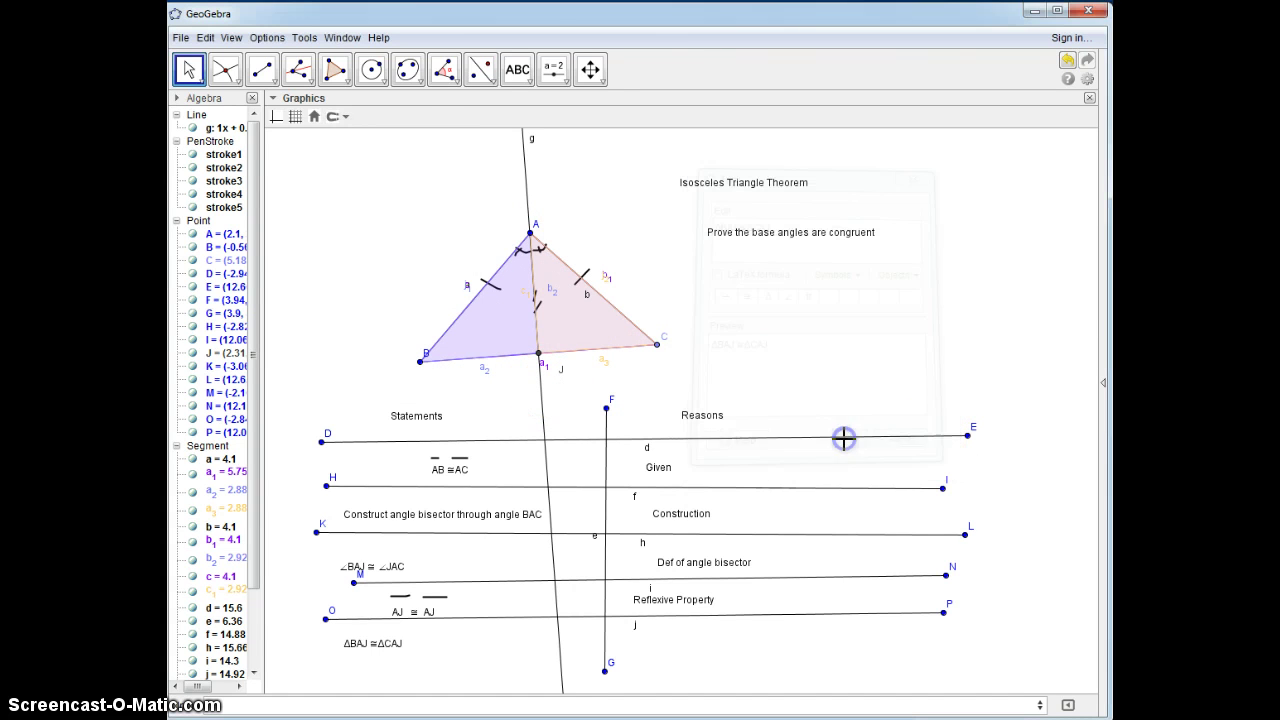
- Add the text "SAS Postulate" as the fifth entry in the Reasons column
click(519, 78)
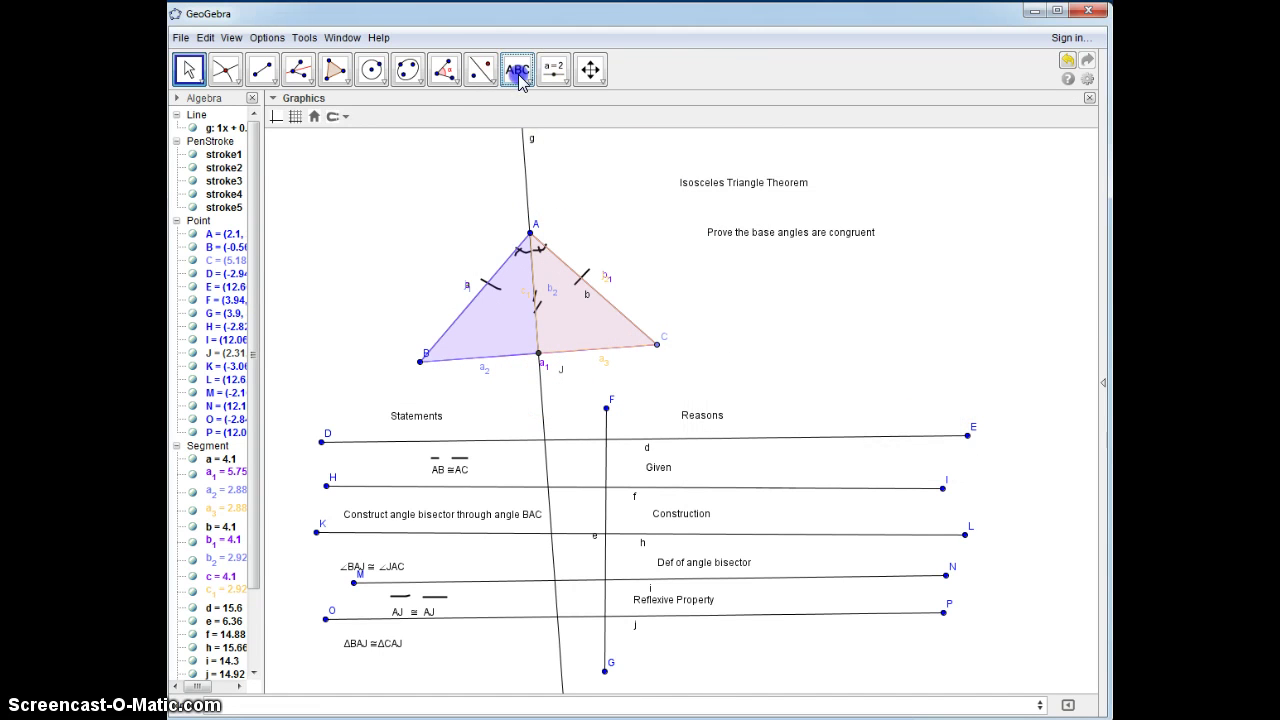
click(660, 650)
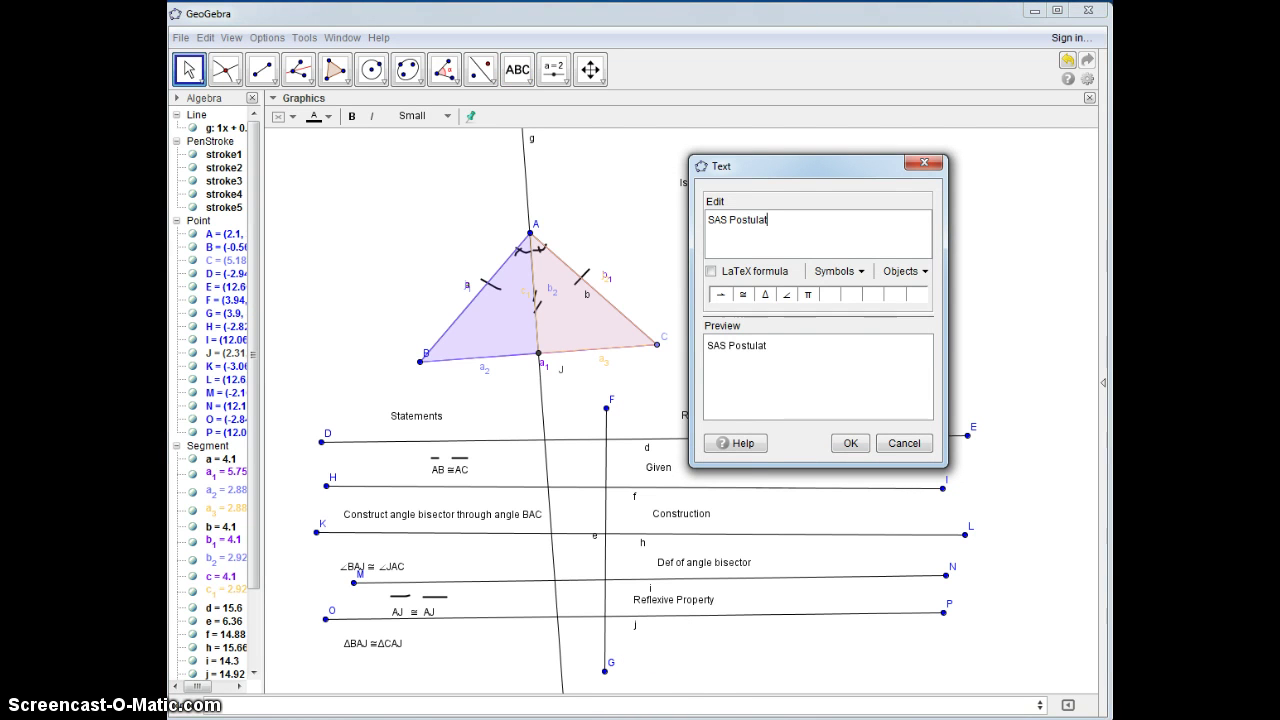
click(850, 443)
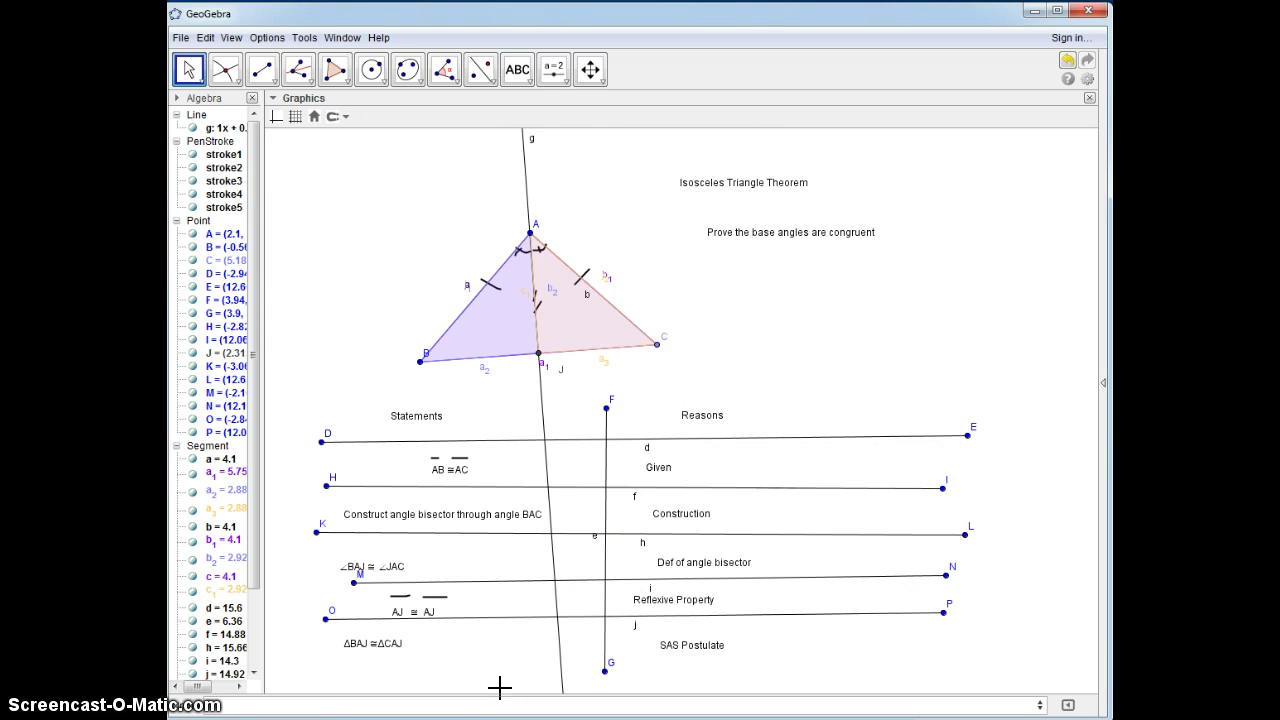
- Move the ΔBAJ ≅ ΔCAJ and SAS Postulate texts slightly up, closer to the line above them
click(189, 69)
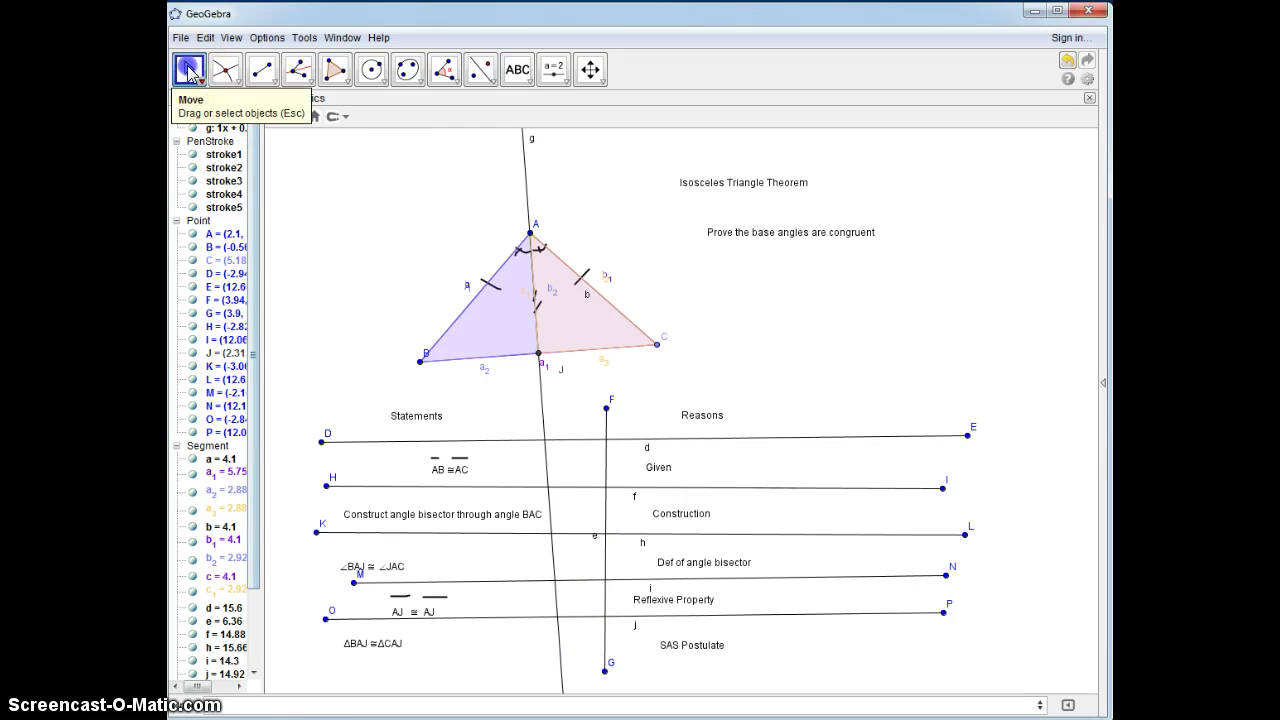
click(413, 641)
drag(728, 646, 720, 635)
- Draw a nearly horizontal segment below the fifth proof row, spanning both columns
click(298, 69)
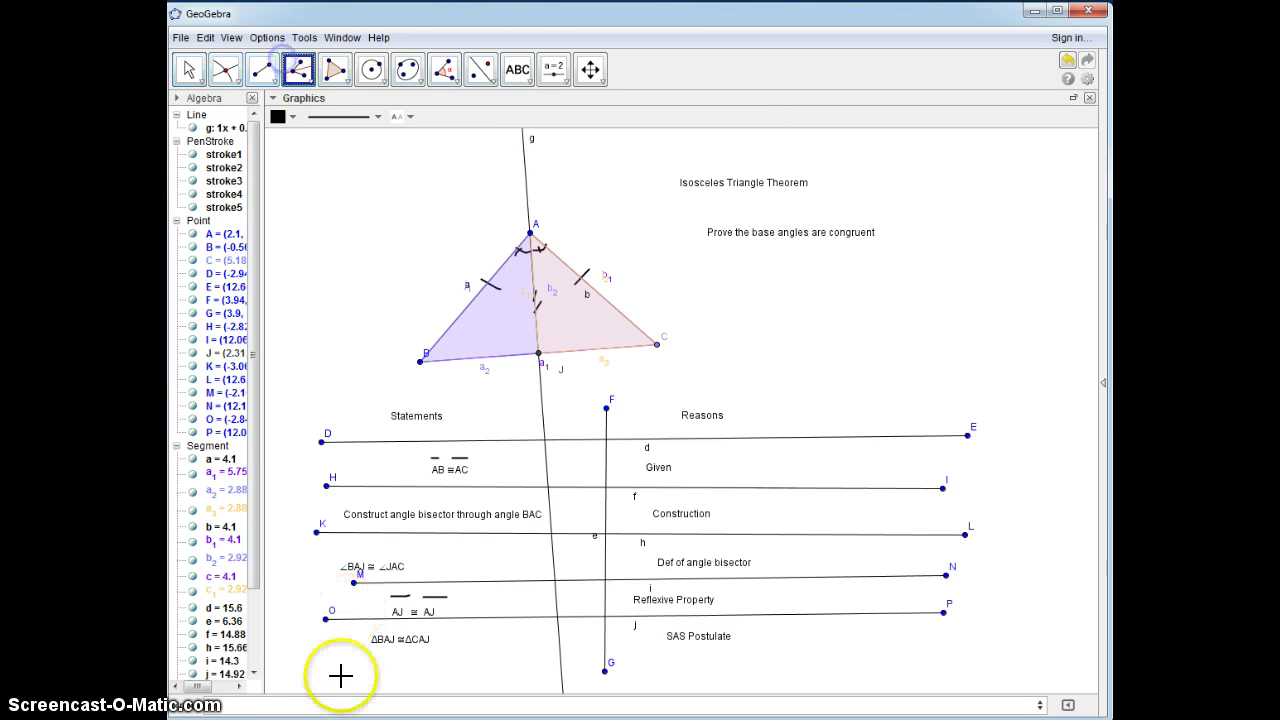
click(262, 69)
click(322, 657)
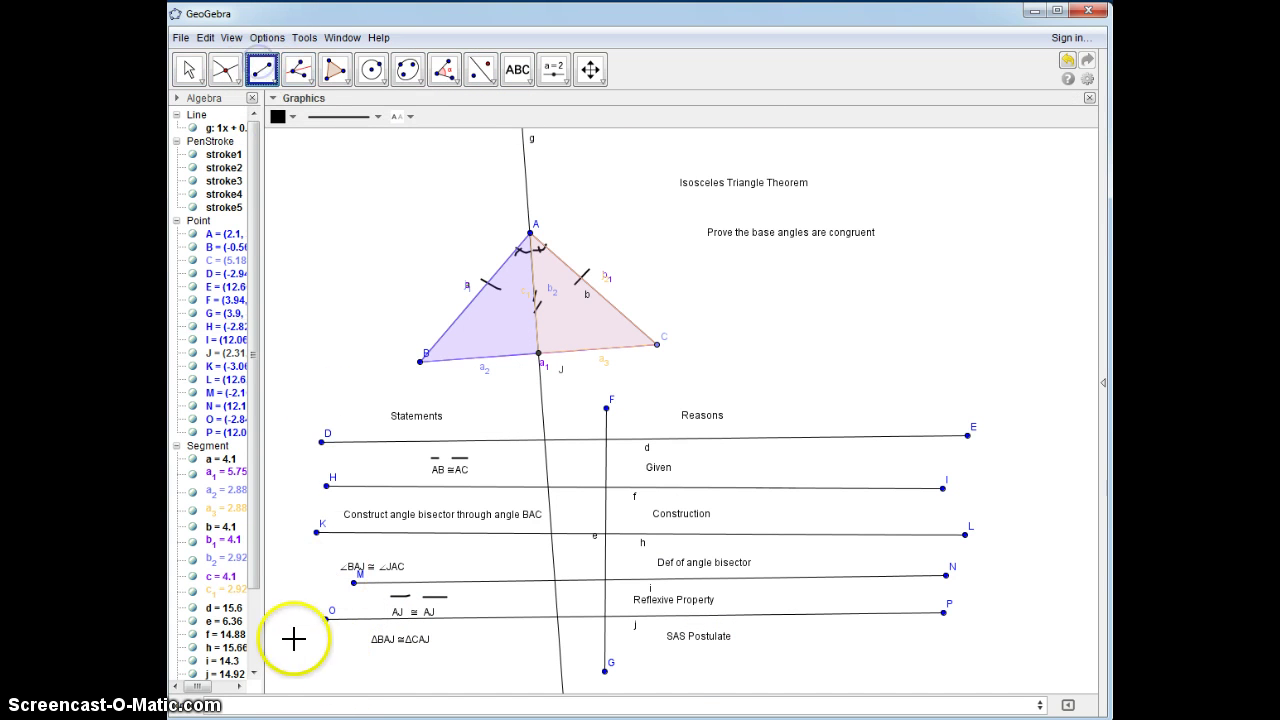
click(942, 651)
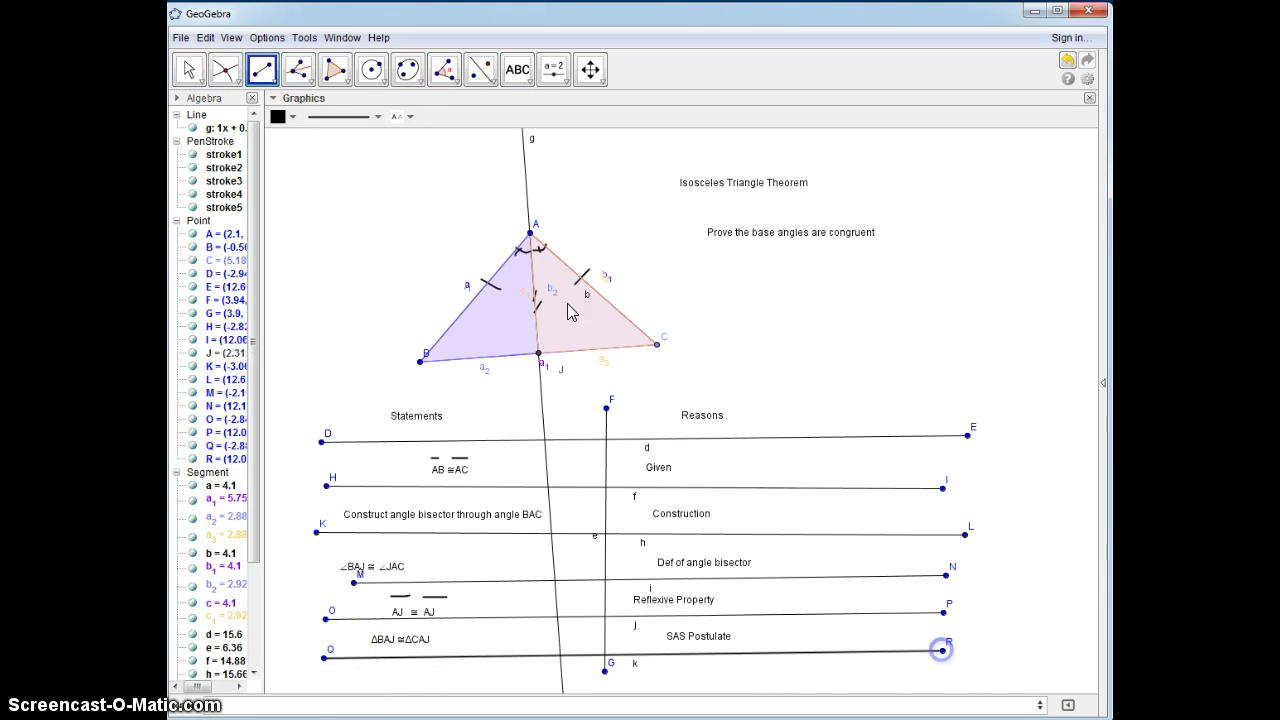
- Add the two-line reason "CPCTC or Corresponding parts of congruent triangles / are congruent" and move it just below the last row line
click(517, 69)
click(740, 689)
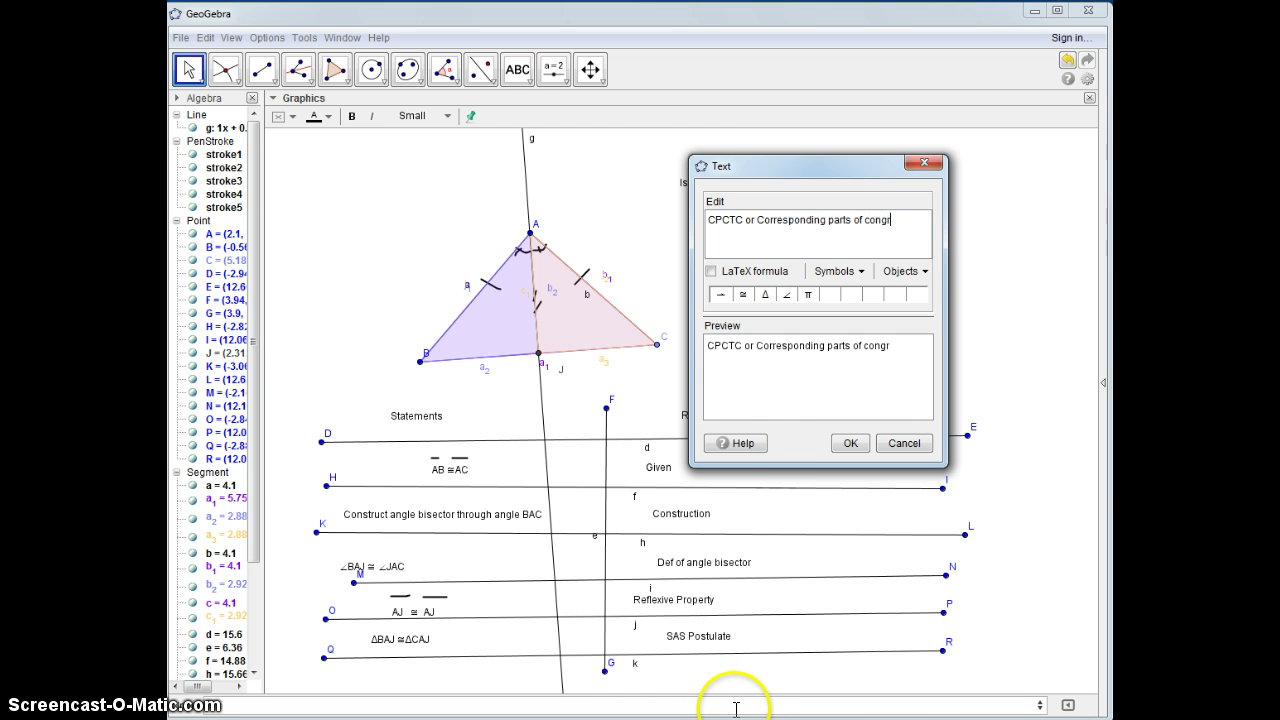
text(ent tr)
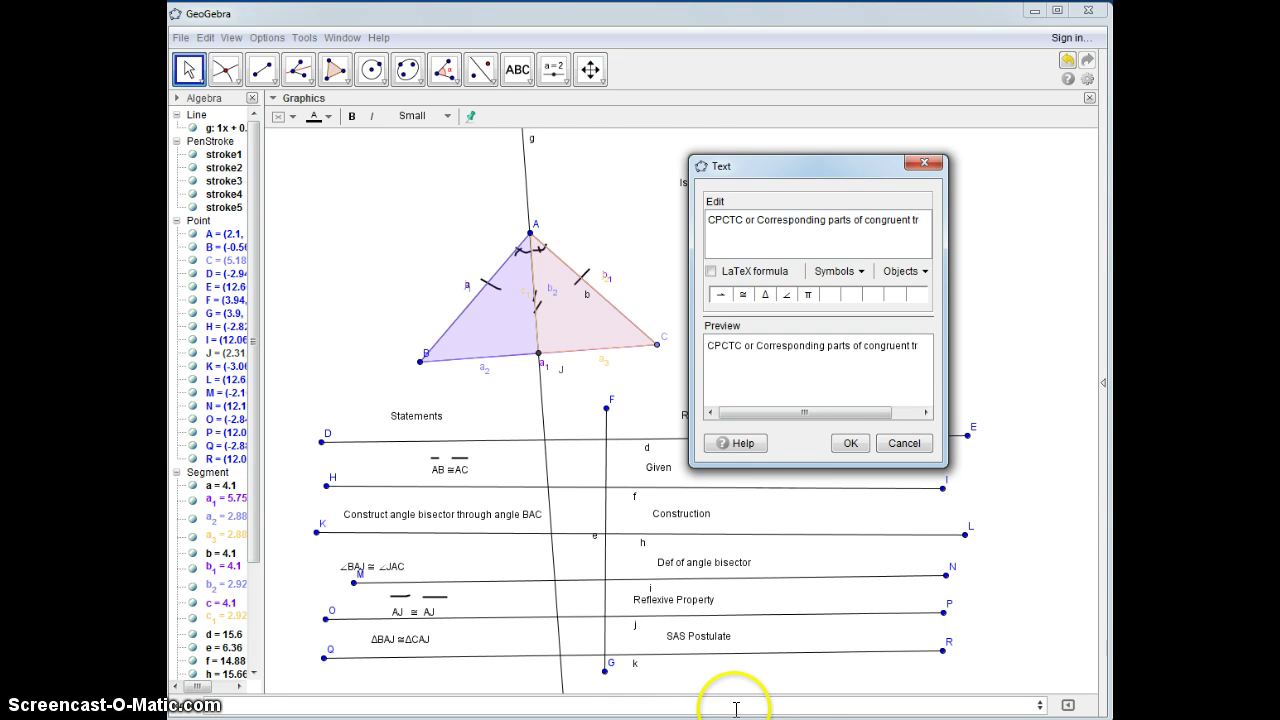
text(iangles)
key(Return)
text(are congruent)
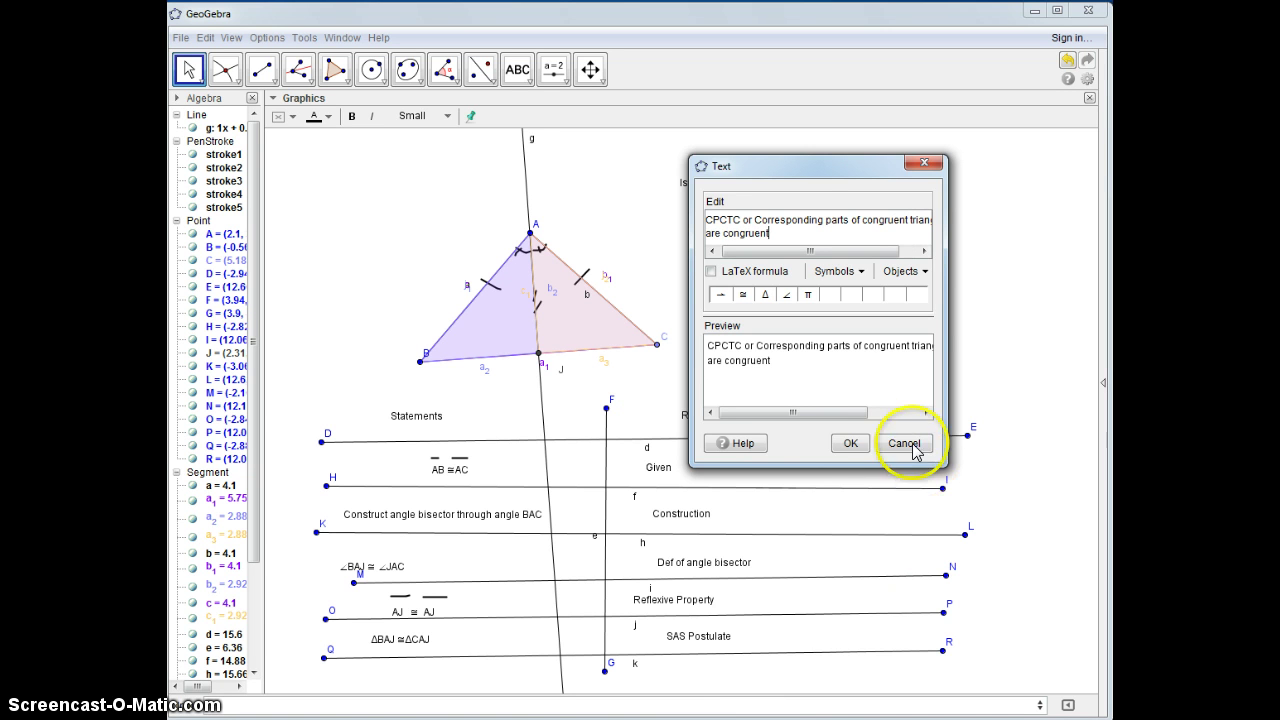
click(850, 443)
drag(759, 692, 759, 668)
click(971, 657)
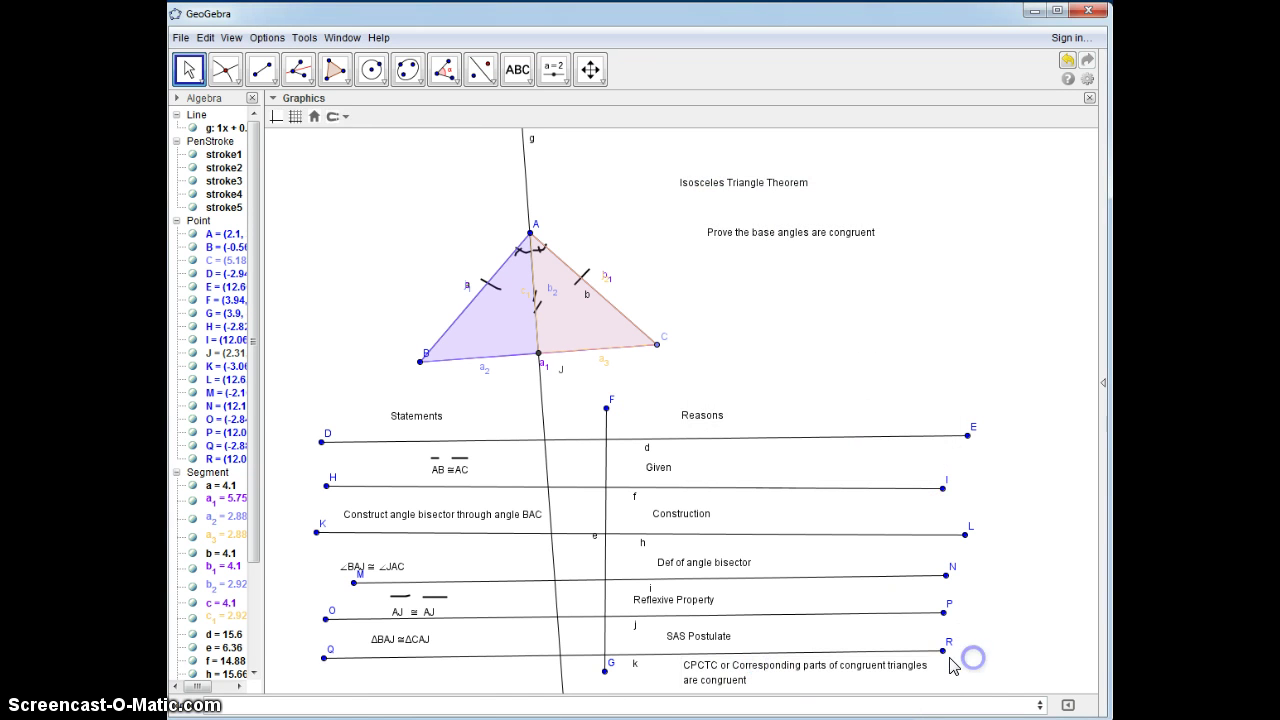
- Add the text "∠B ≅ ∠C" as the sixth entry in the Statements column
click(381, 656)
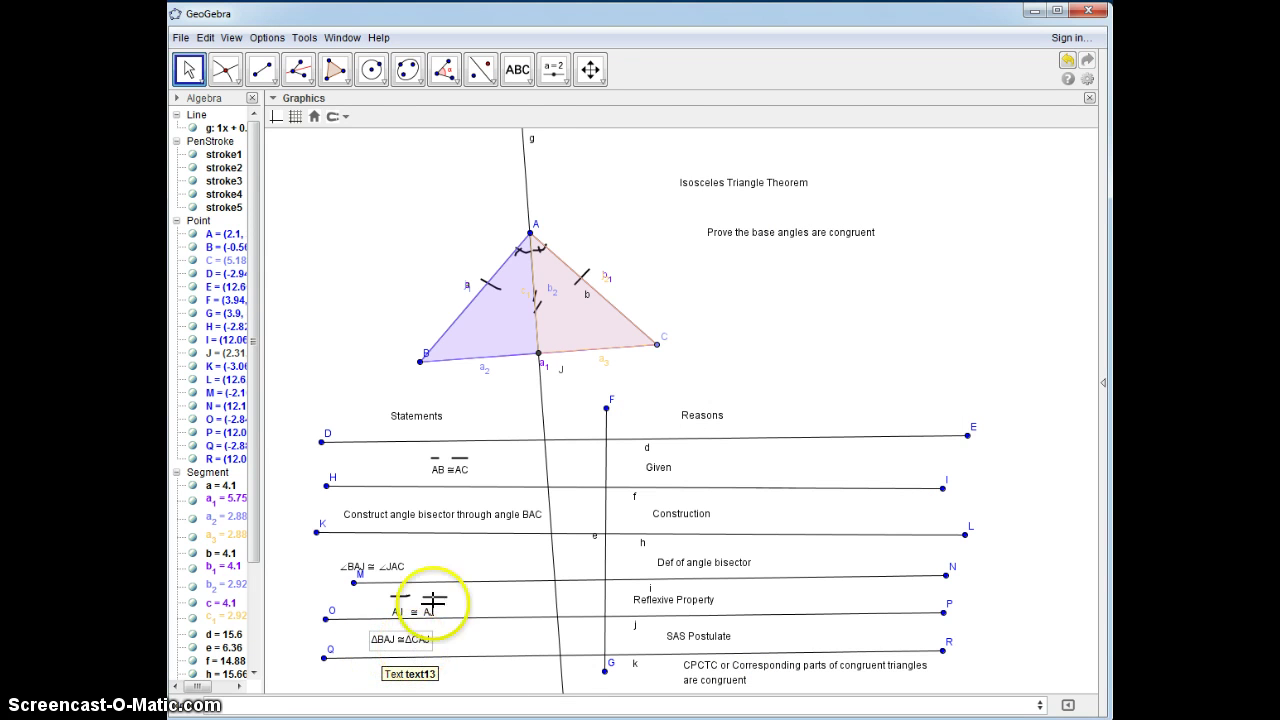
click(528, 70)
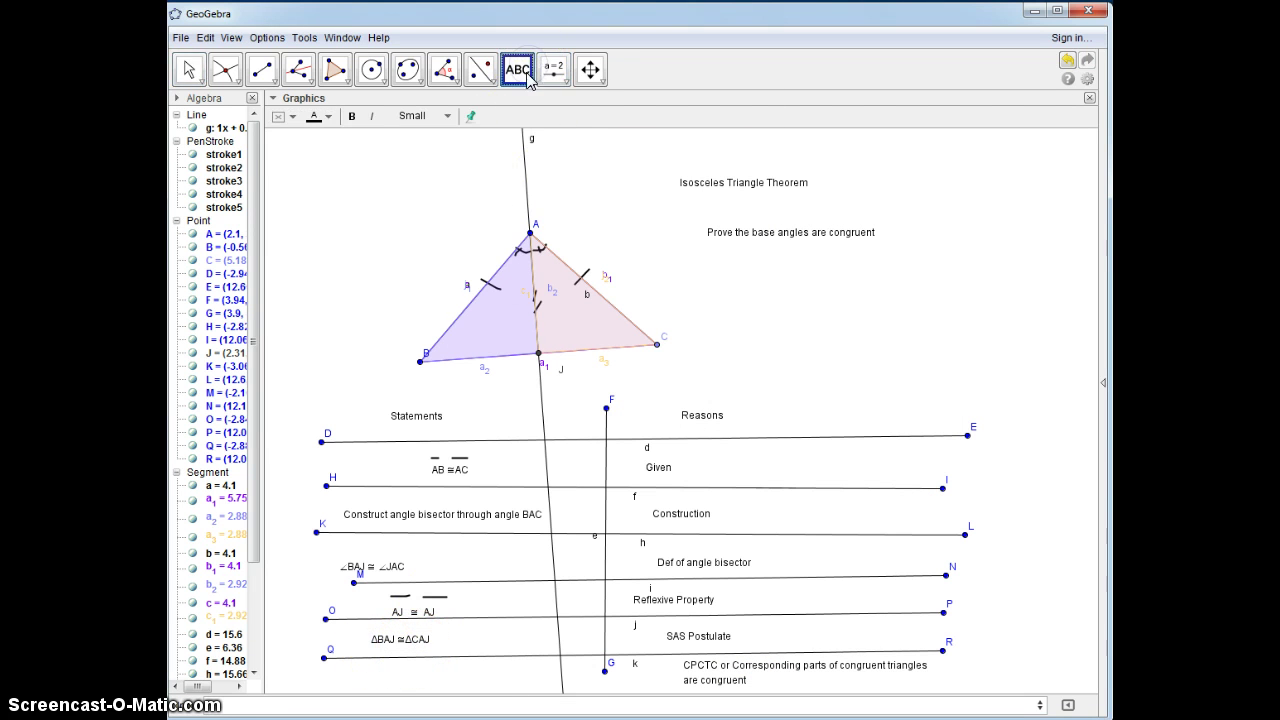
click(366, 673)
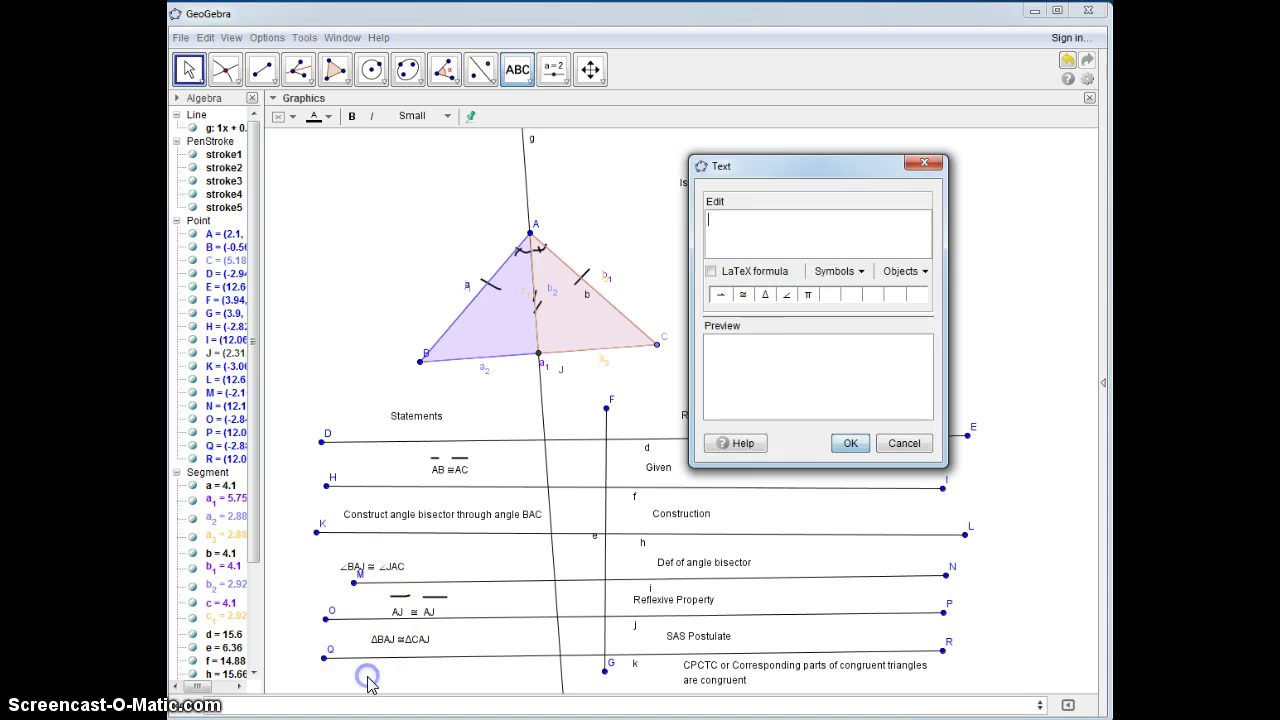
click(743, 296)
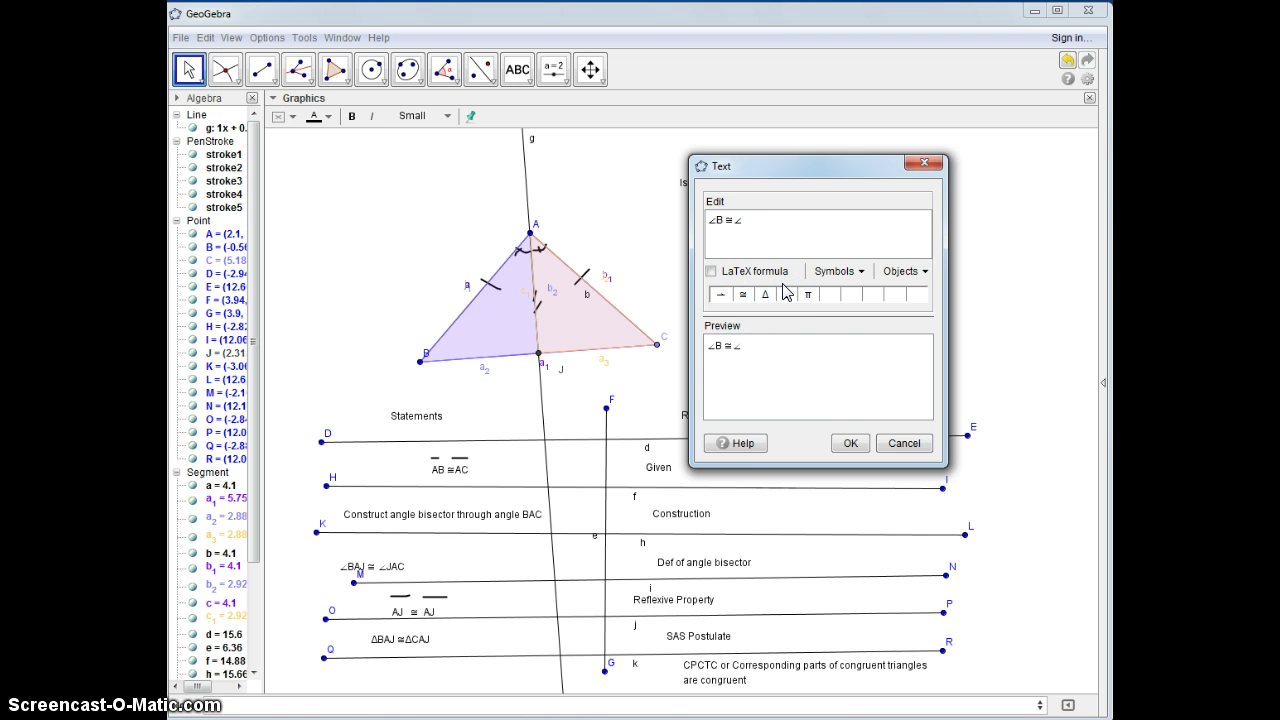
click(850, 443)
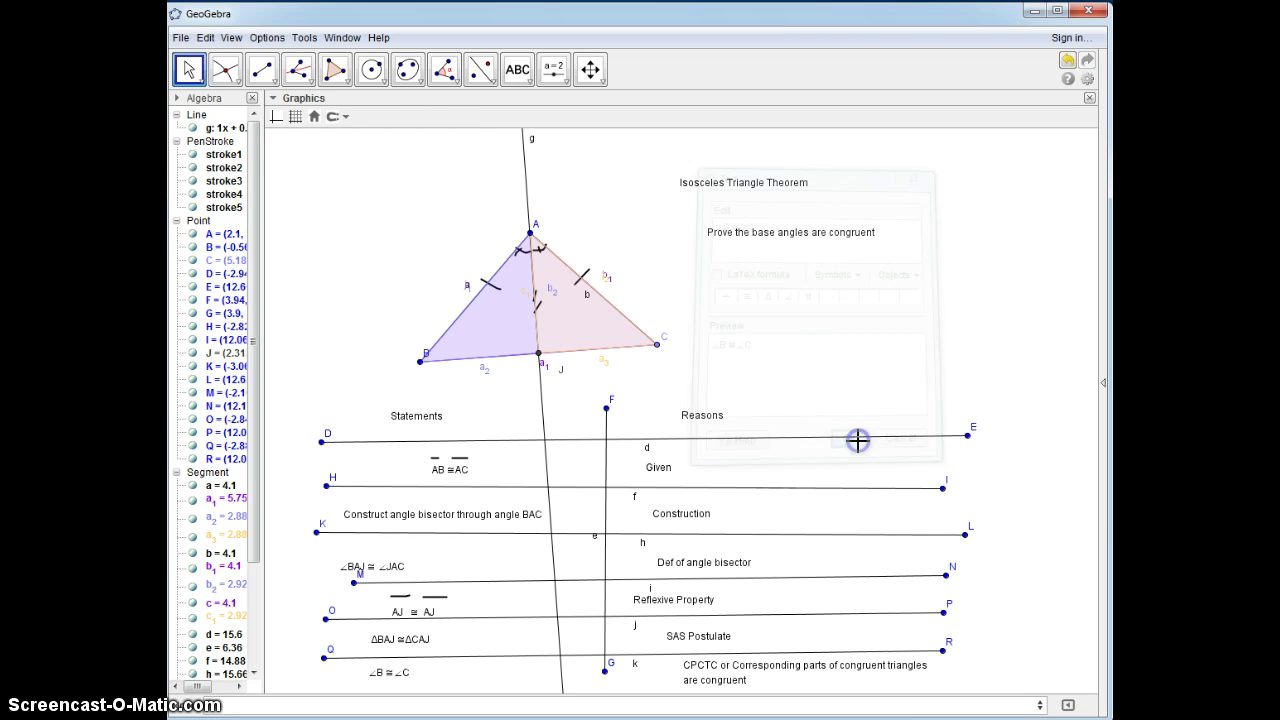
- Add the text "#" beside the end of the proof table, next to point R
click(700, 565)
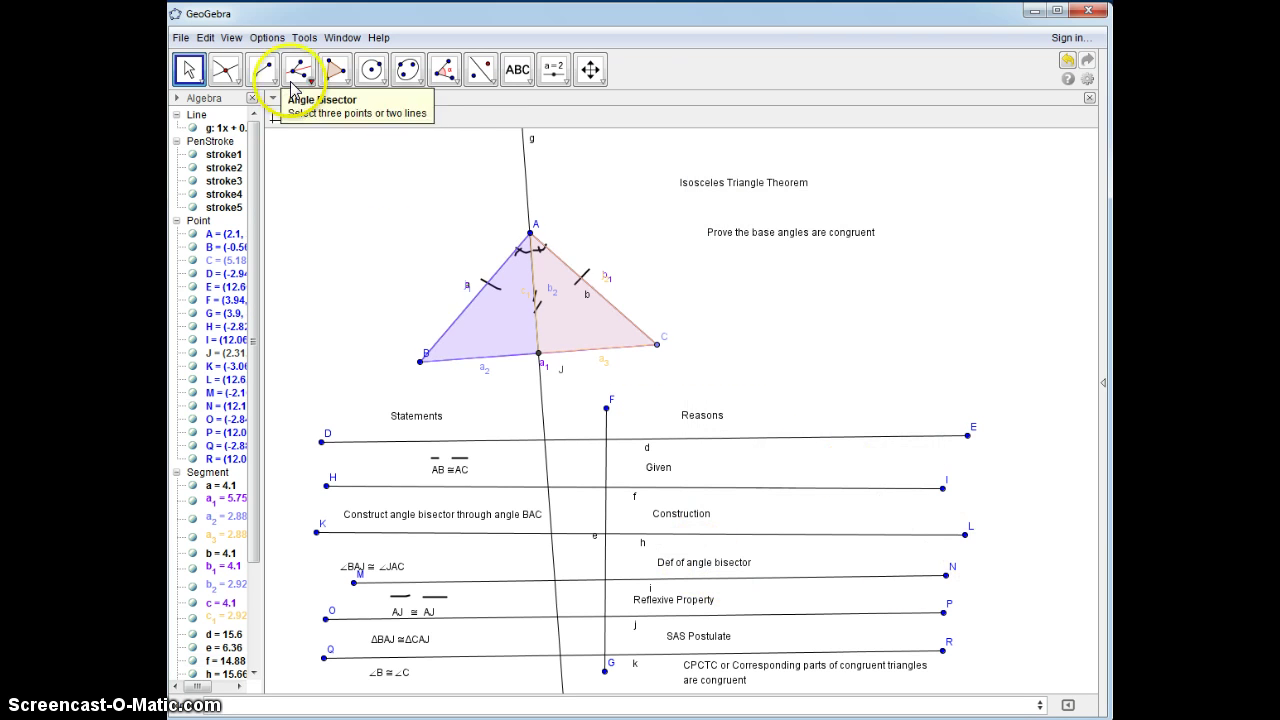
click(520, 72)
click(1014, 600)
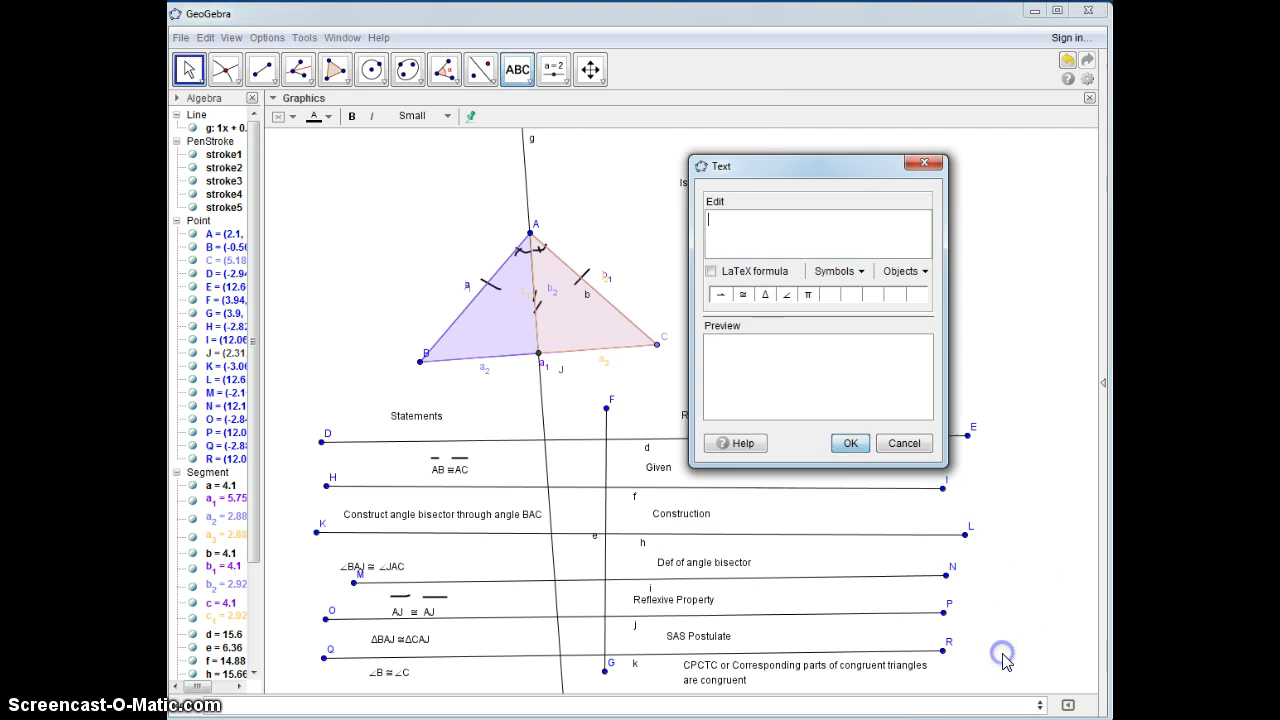
click(880, 482)
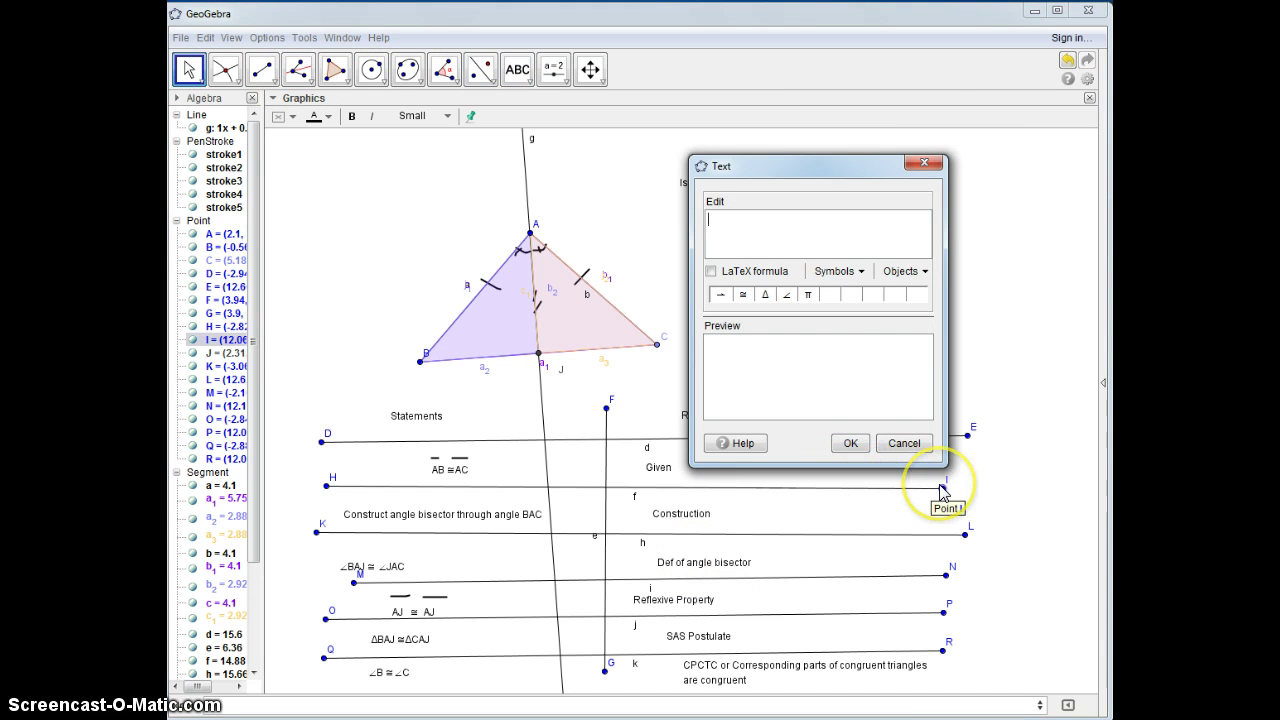
click(850, 443)
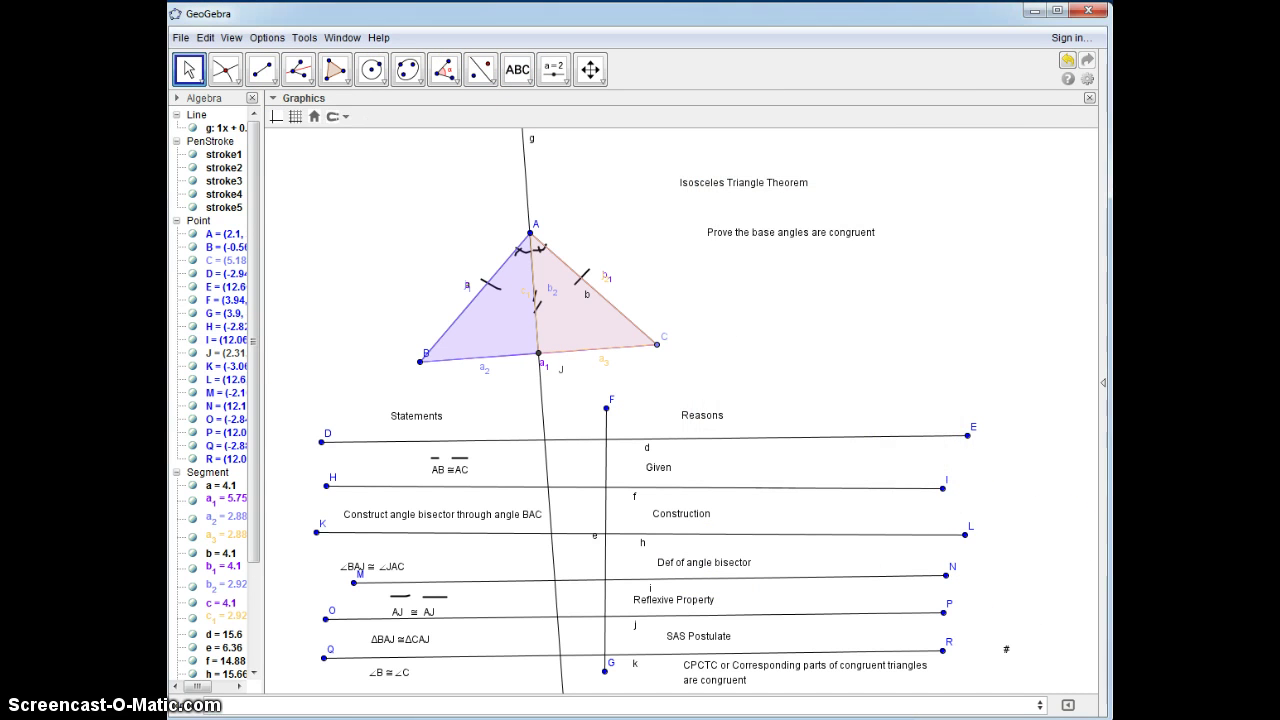